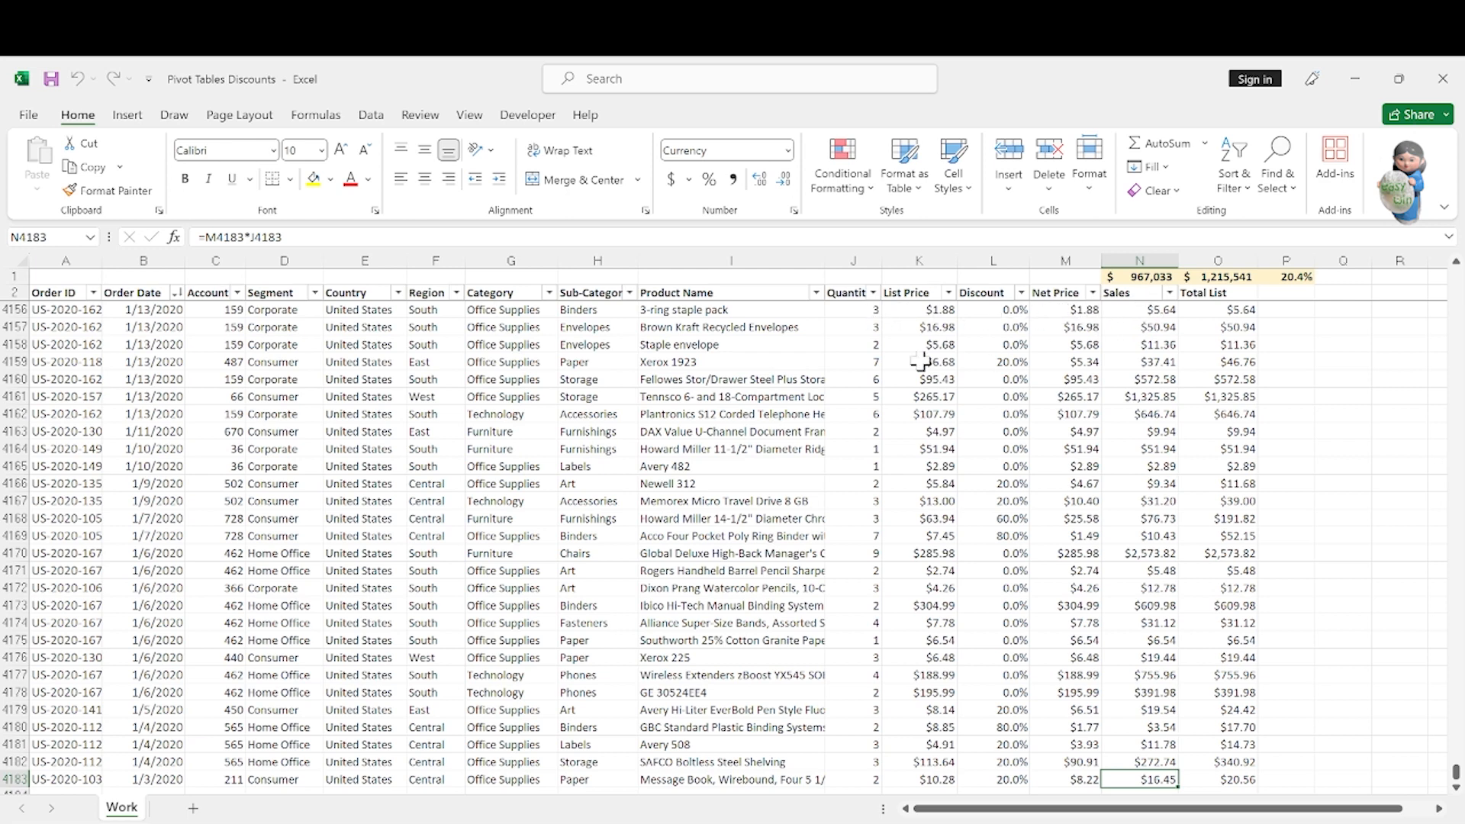
- Insert a PivotTable from the Work sheet's data range A2:O4183 on a new worksheet
{"action": "left_click", "coordinate": [328, 418]}
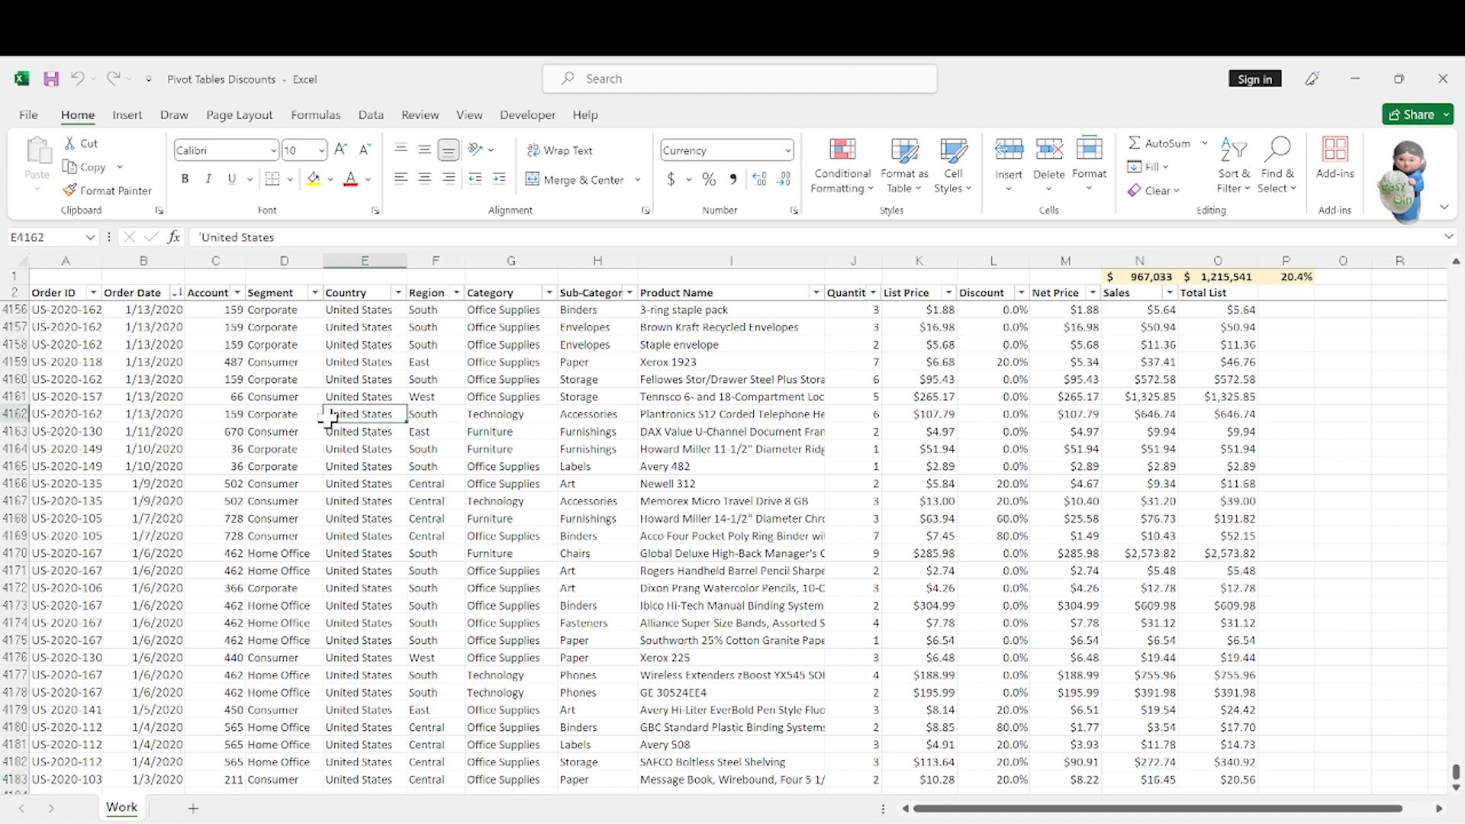
{"action": "left_click", "coordinate": [127, 116]}
{"action": "left_click", "coordinate": [53, 189]}
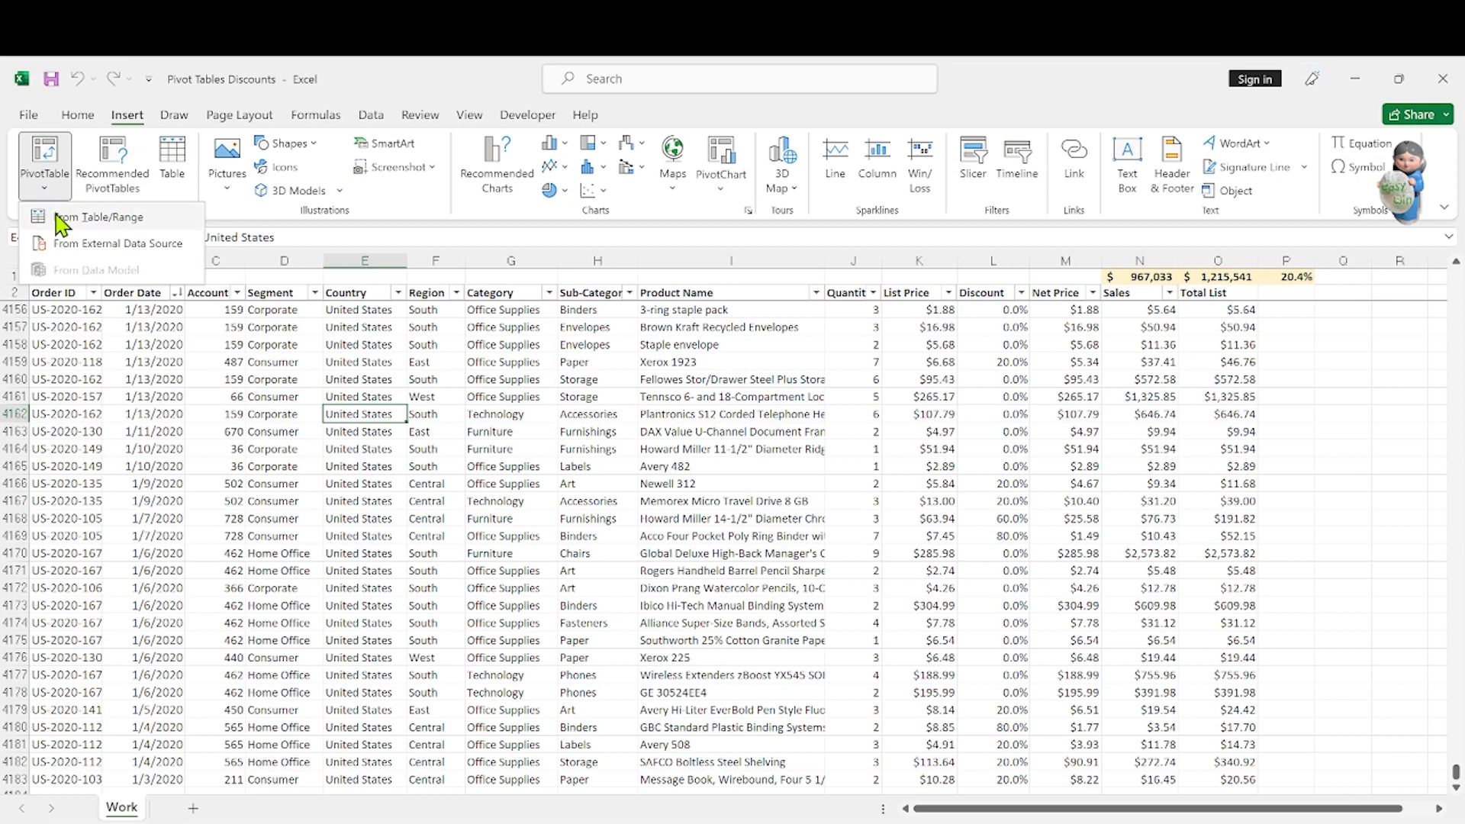
{"action": "left_click", "coordinate": [57, 218]}
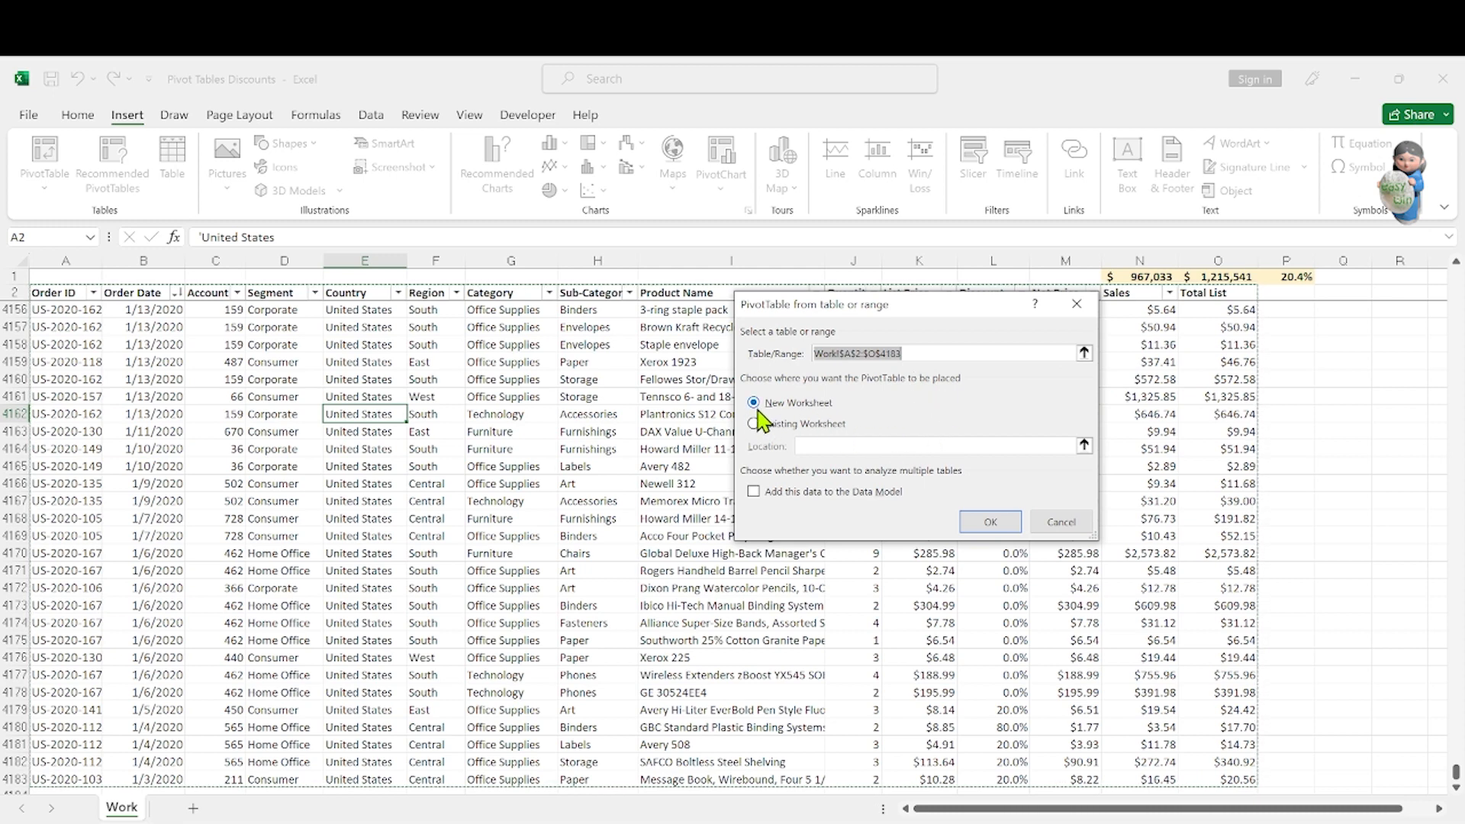
{"action": "left_click", "coordinate": [990, 522]}
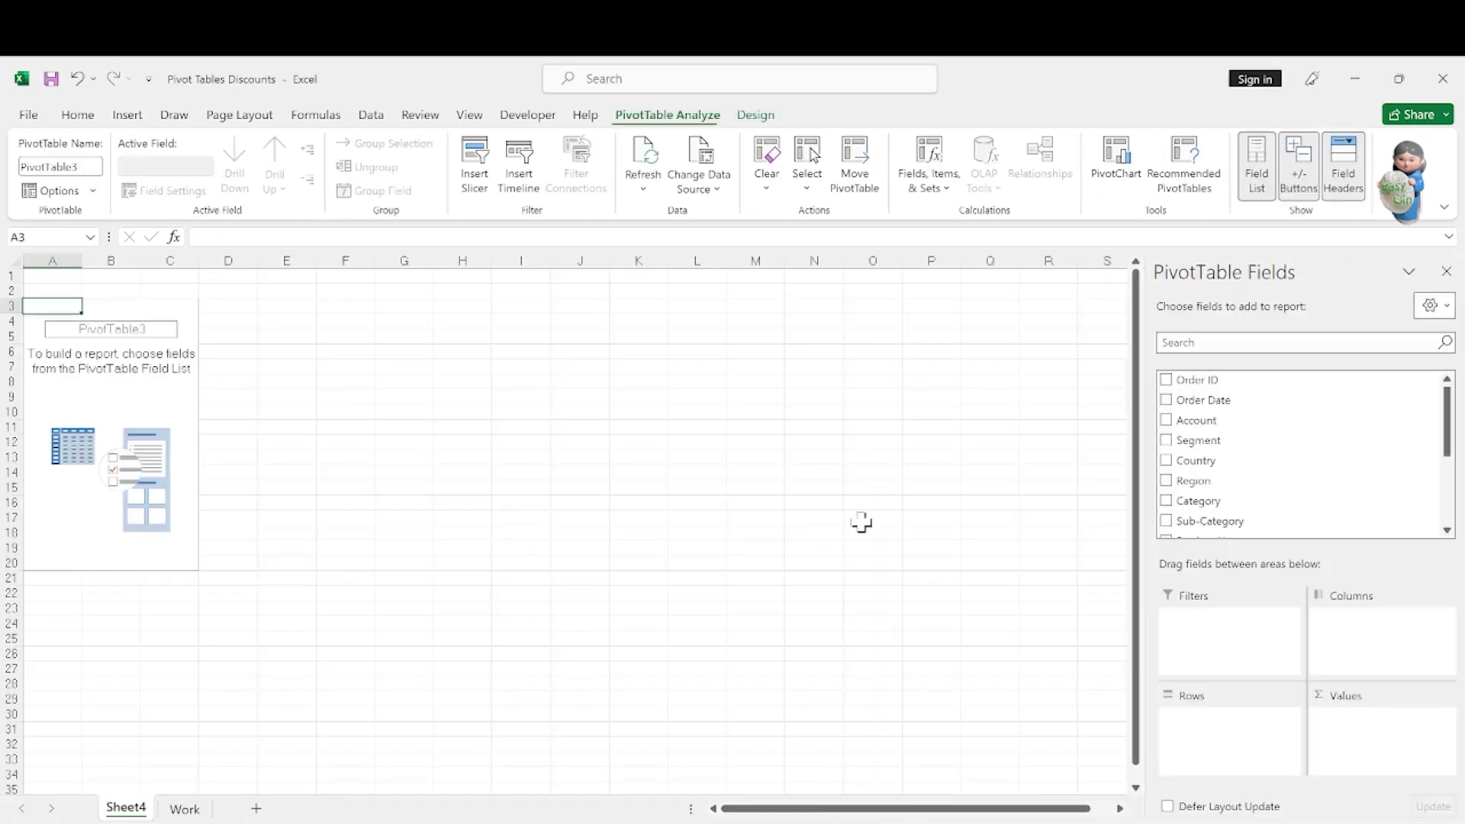
- Rename the new PivotTable worksheet as pivot and select a cell inside the empty PivotTable
{"action": "double_click", "coordinate": [143, 811]}
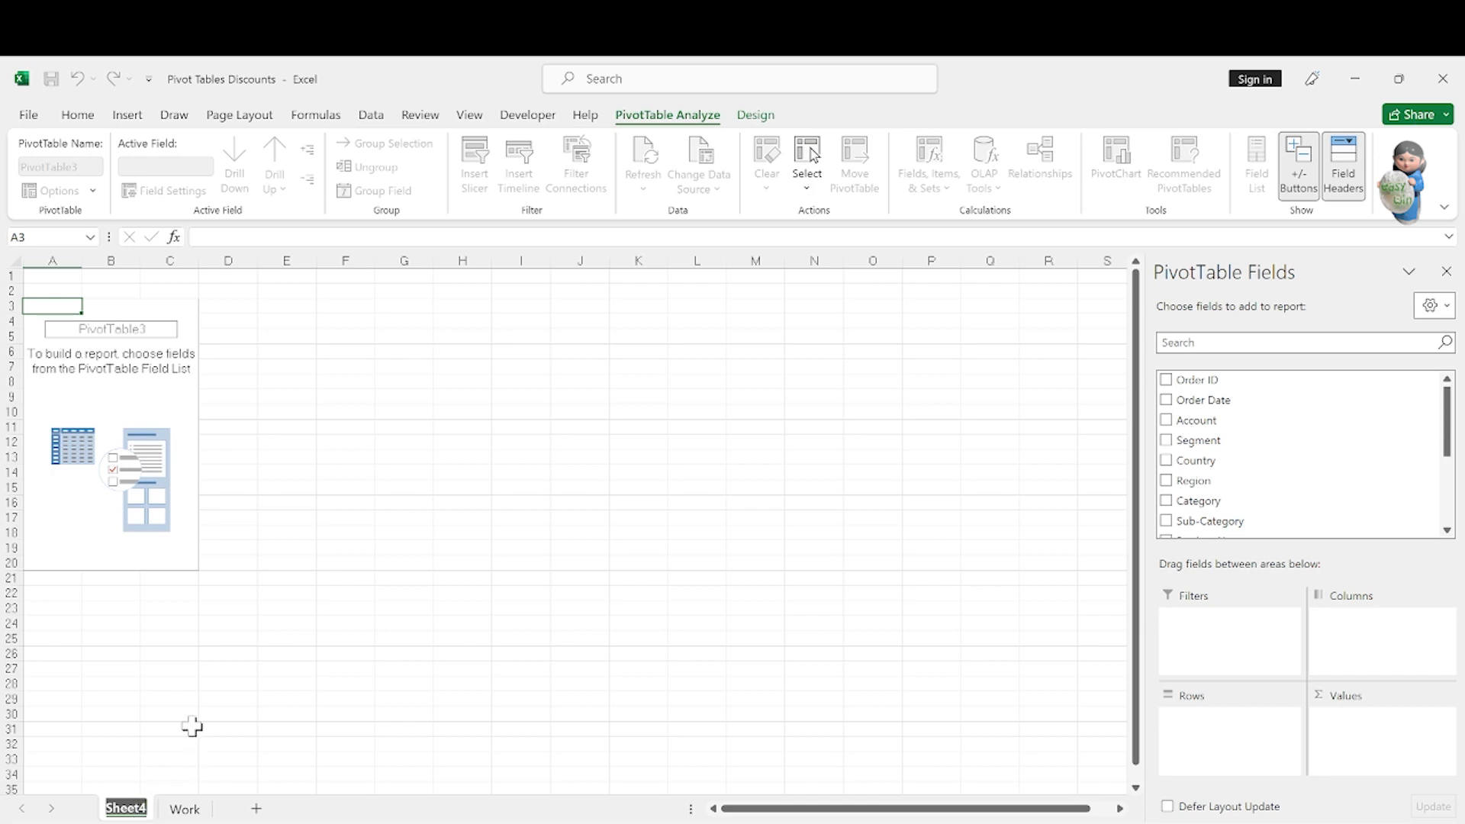
{"action": "type", "text": "pivot"}
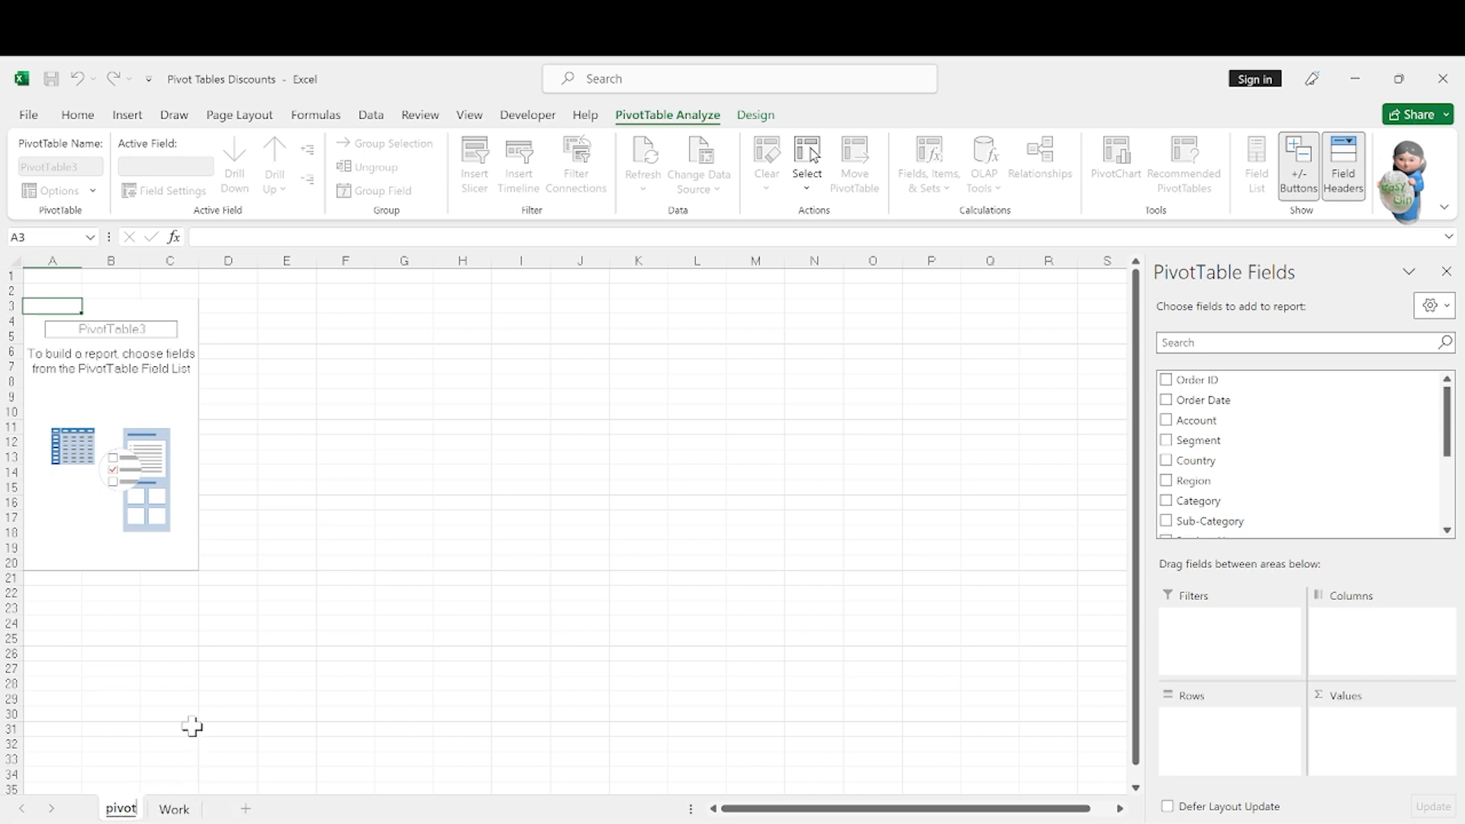
{"action": "left_click", "coordinate": [125, 410]}
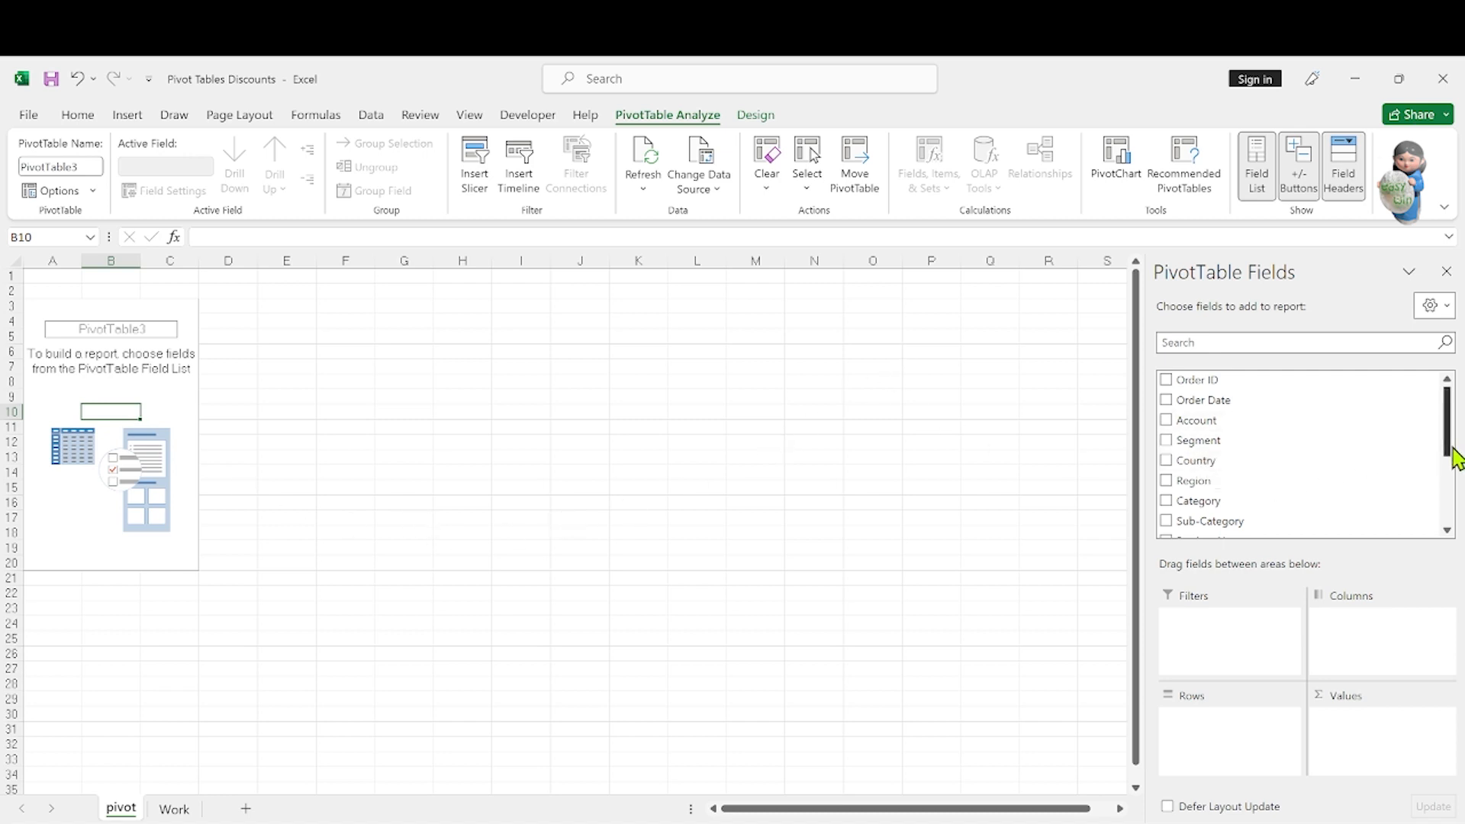
- Add Order Date to the PivotTable rows and show the report in tabular form
{"action": "mouse_move", "coordinate": [1452, 454]}
{"action": "left_mouse_down"}
{"action": "mouse_move", "coordinate": [1455, 473]}
{"action": "mouse_move", "coordinate": [1448, 424]}
{"action": "left_mouse_up"}
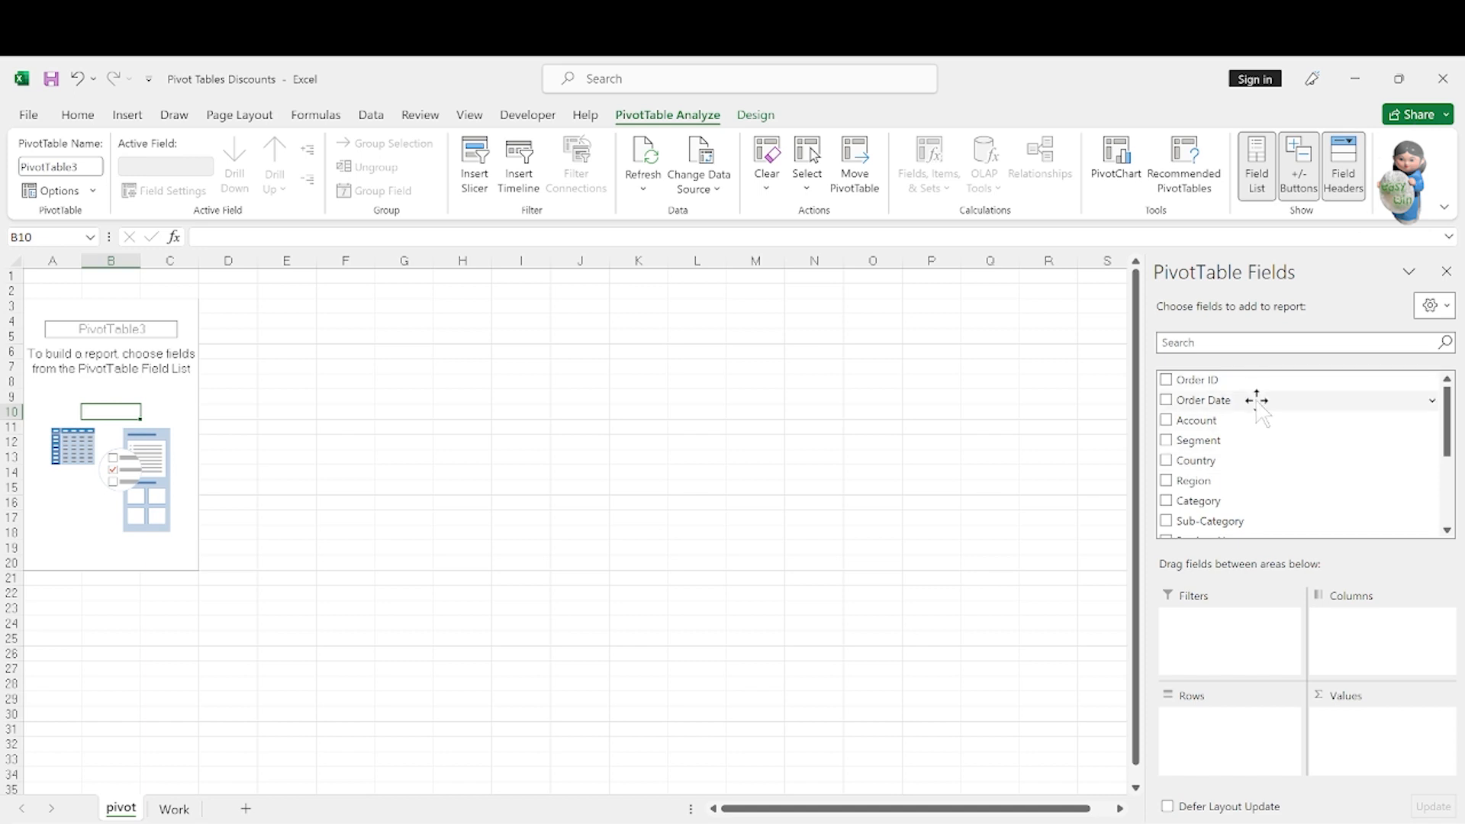
{"action": "left_click_drag", "start_coordinate": [1256, 400], "coordinate": [1237, 740]}
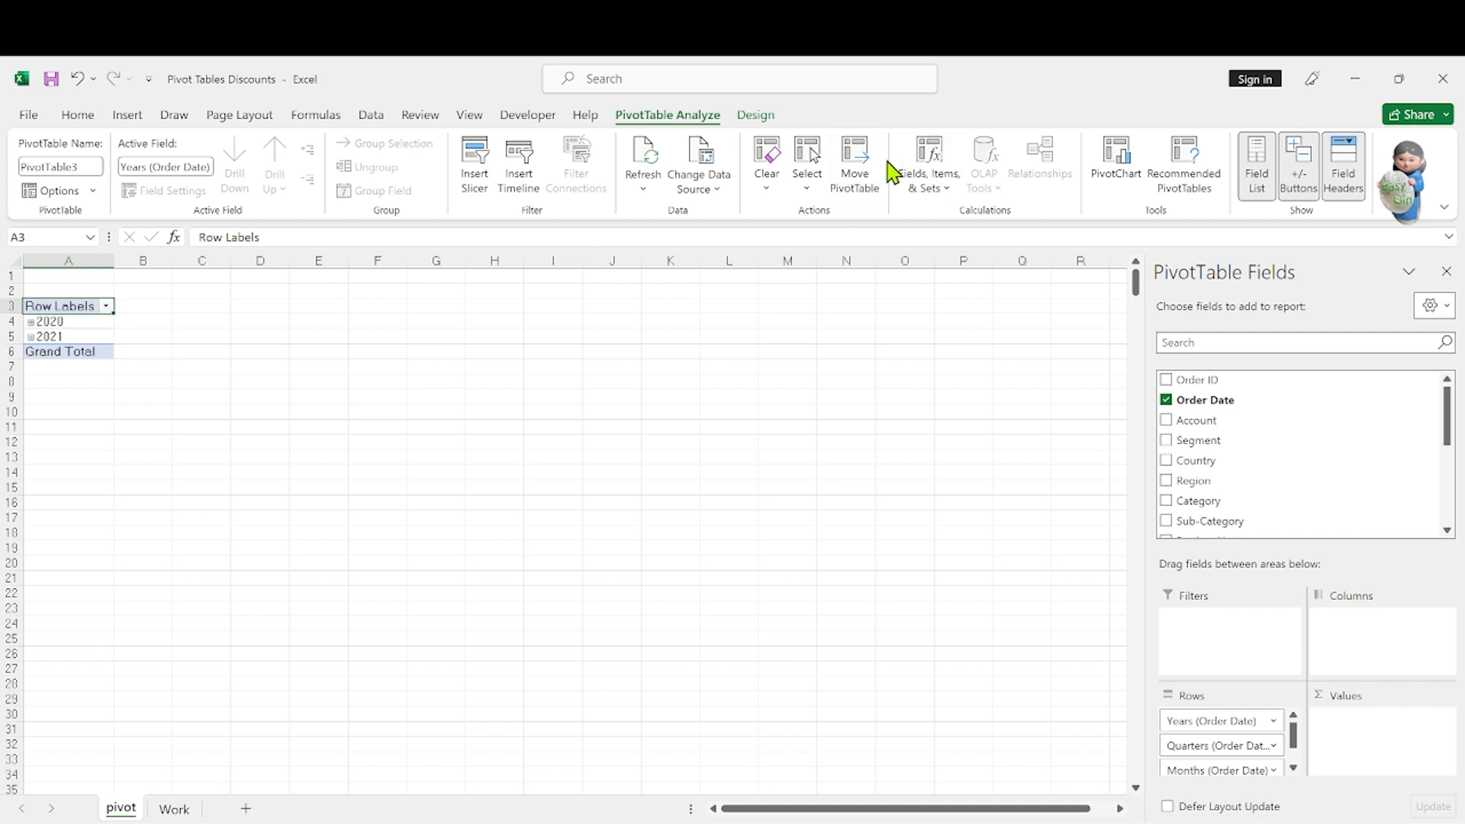
{"action": "left_click", "coordinate": [755, 116]}
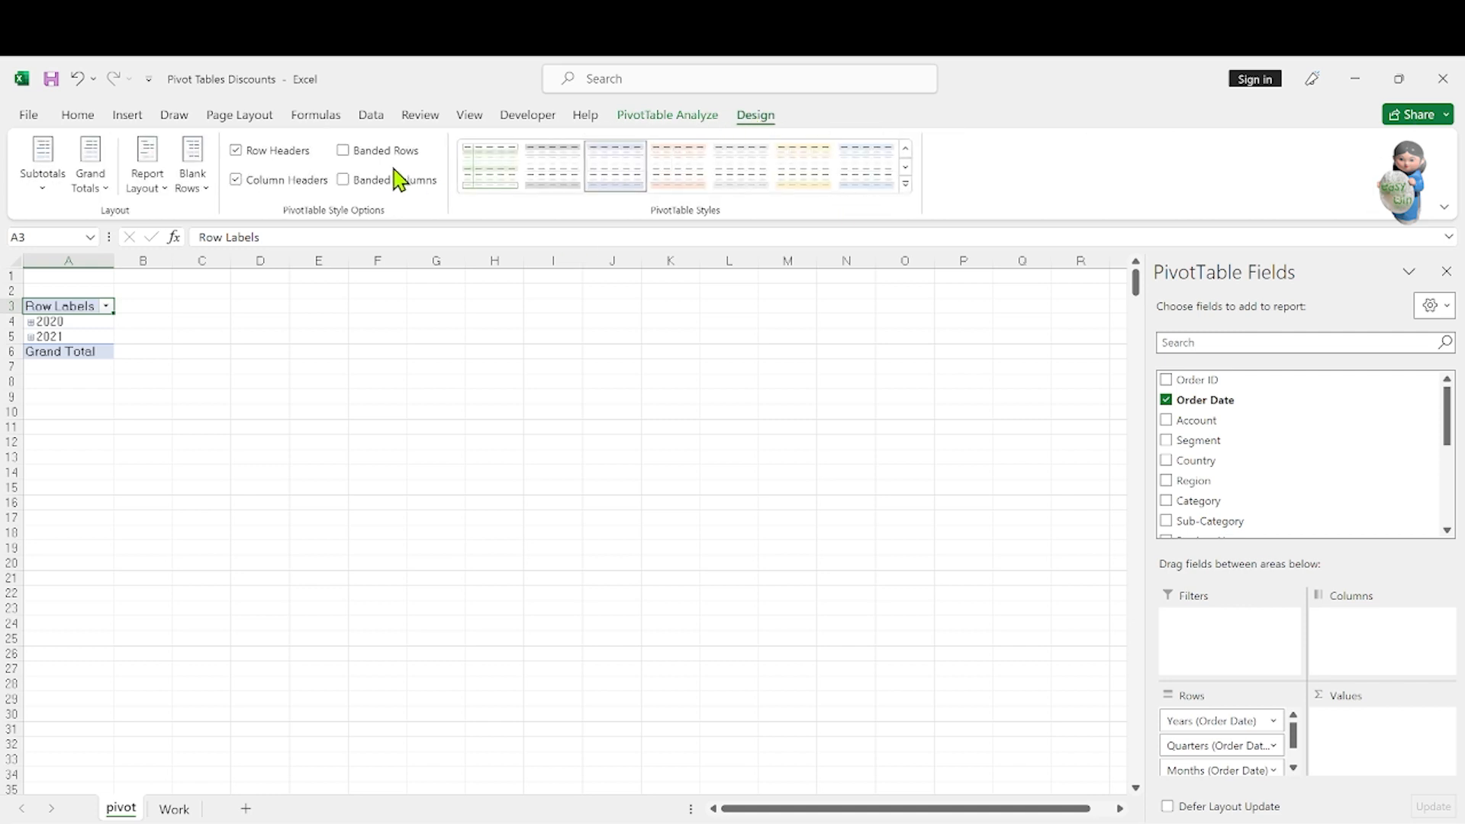
{"action": "left_click", "coordinate": [145, 187]}
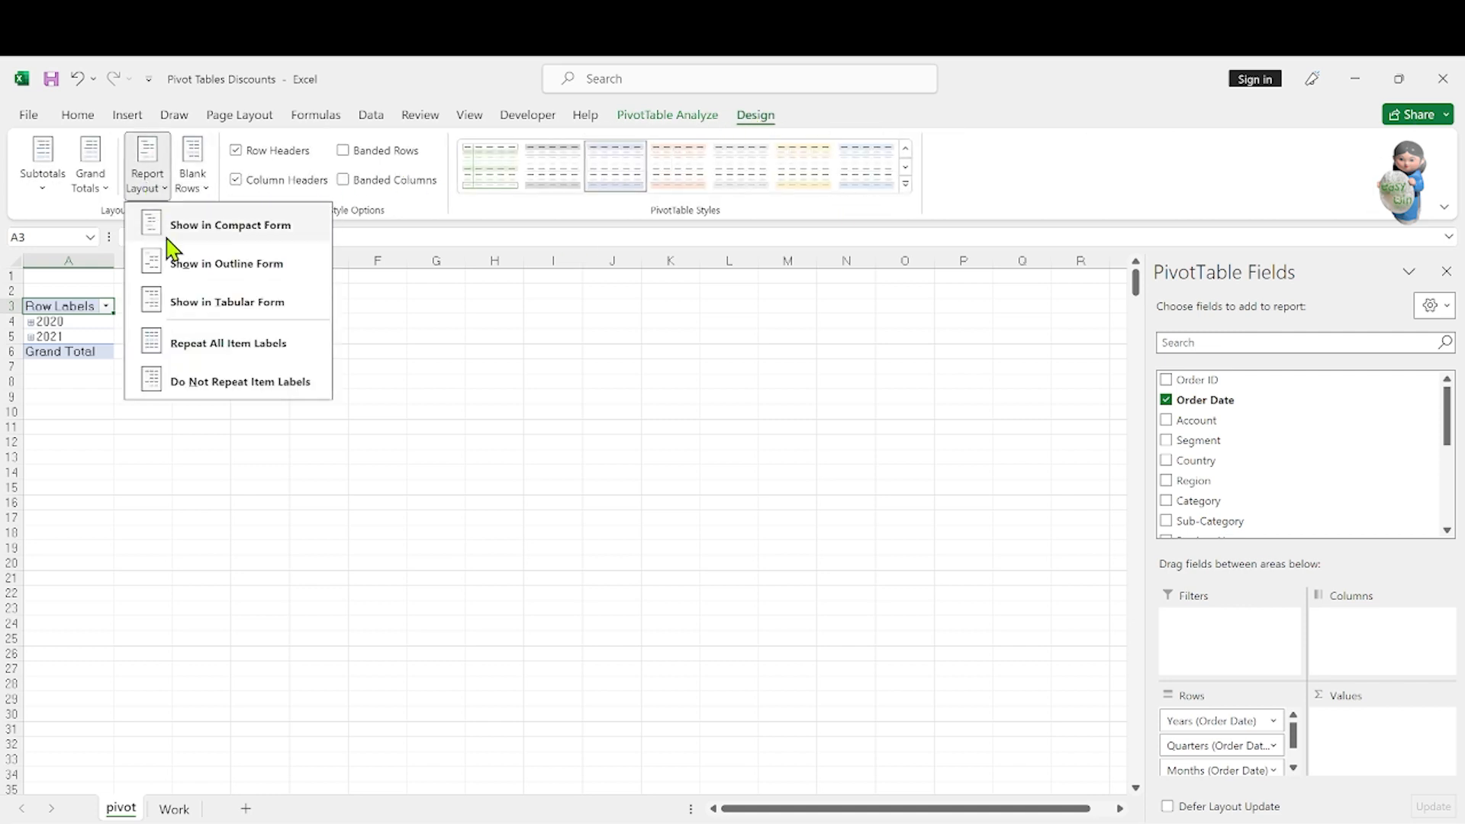
{"action": "left_click", "coordinate": [209, 313]}
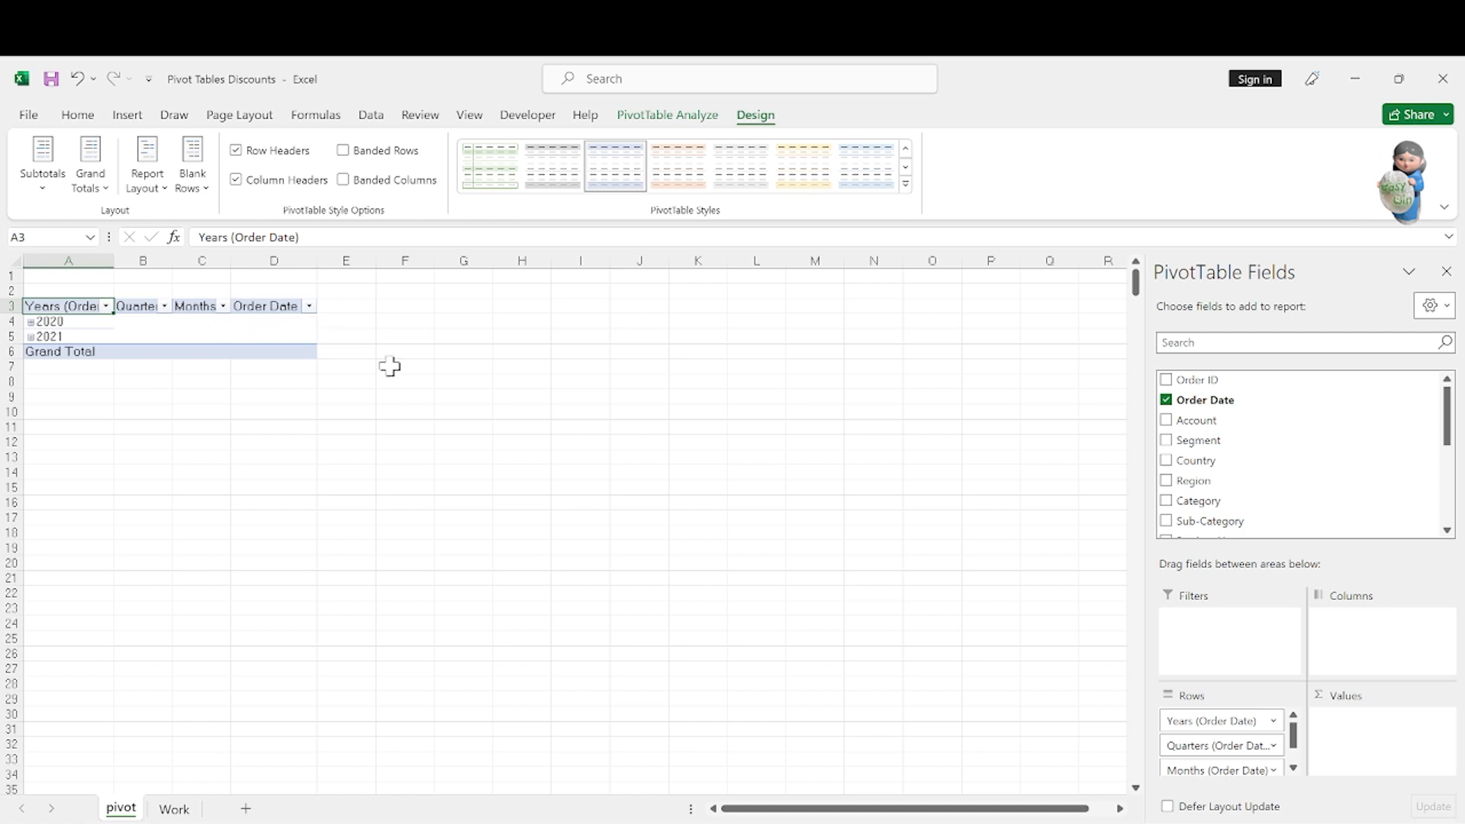
- Filter the Years (Order Date) row field to show only 2020
{"action": "left_click", "coordinate": [107, 307]}
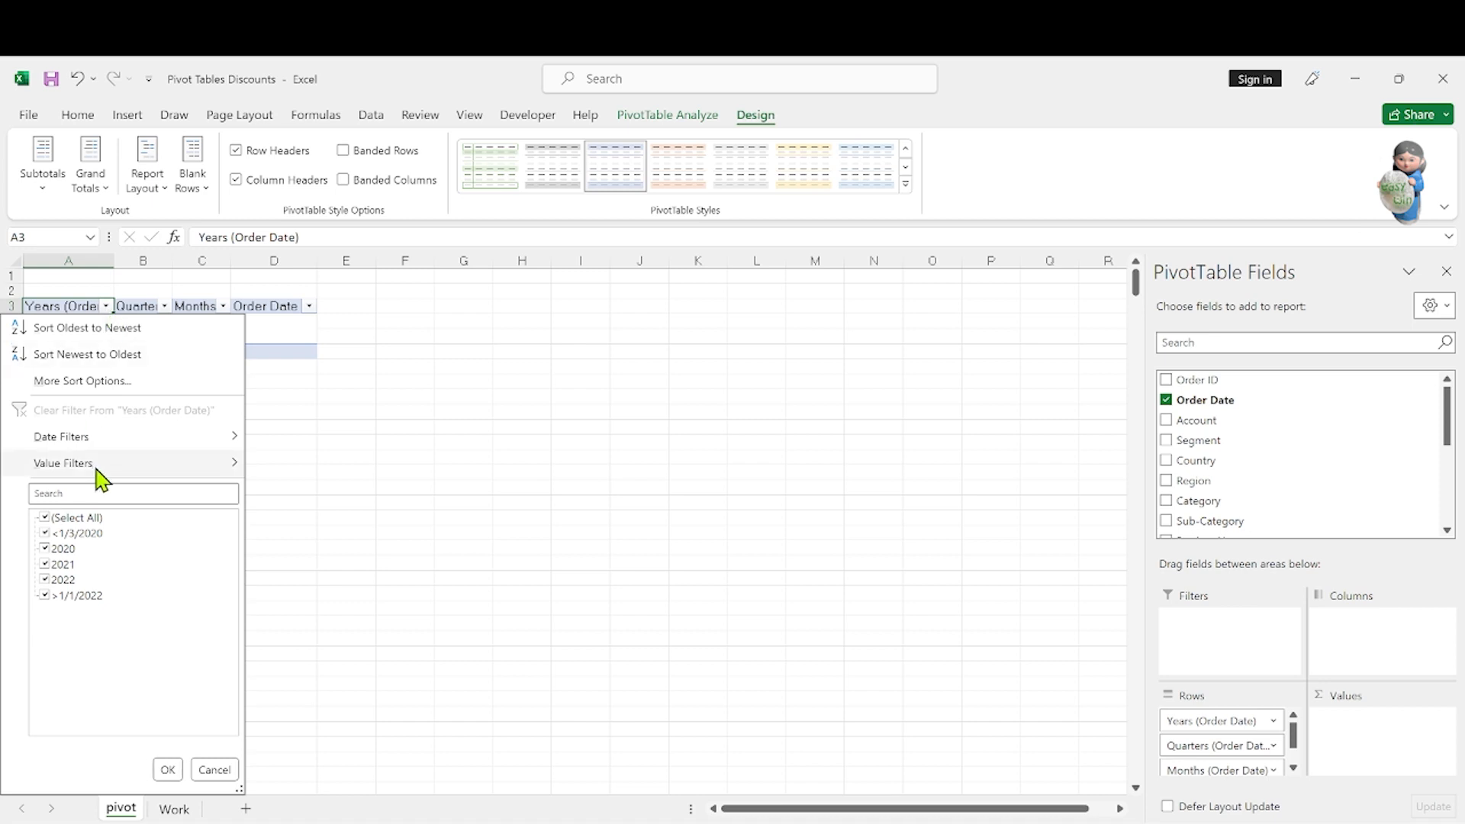
{"action": "left_click", "coordinate": [50, 519]}
{"action": "left_click", "coordinate": [49, 549]}
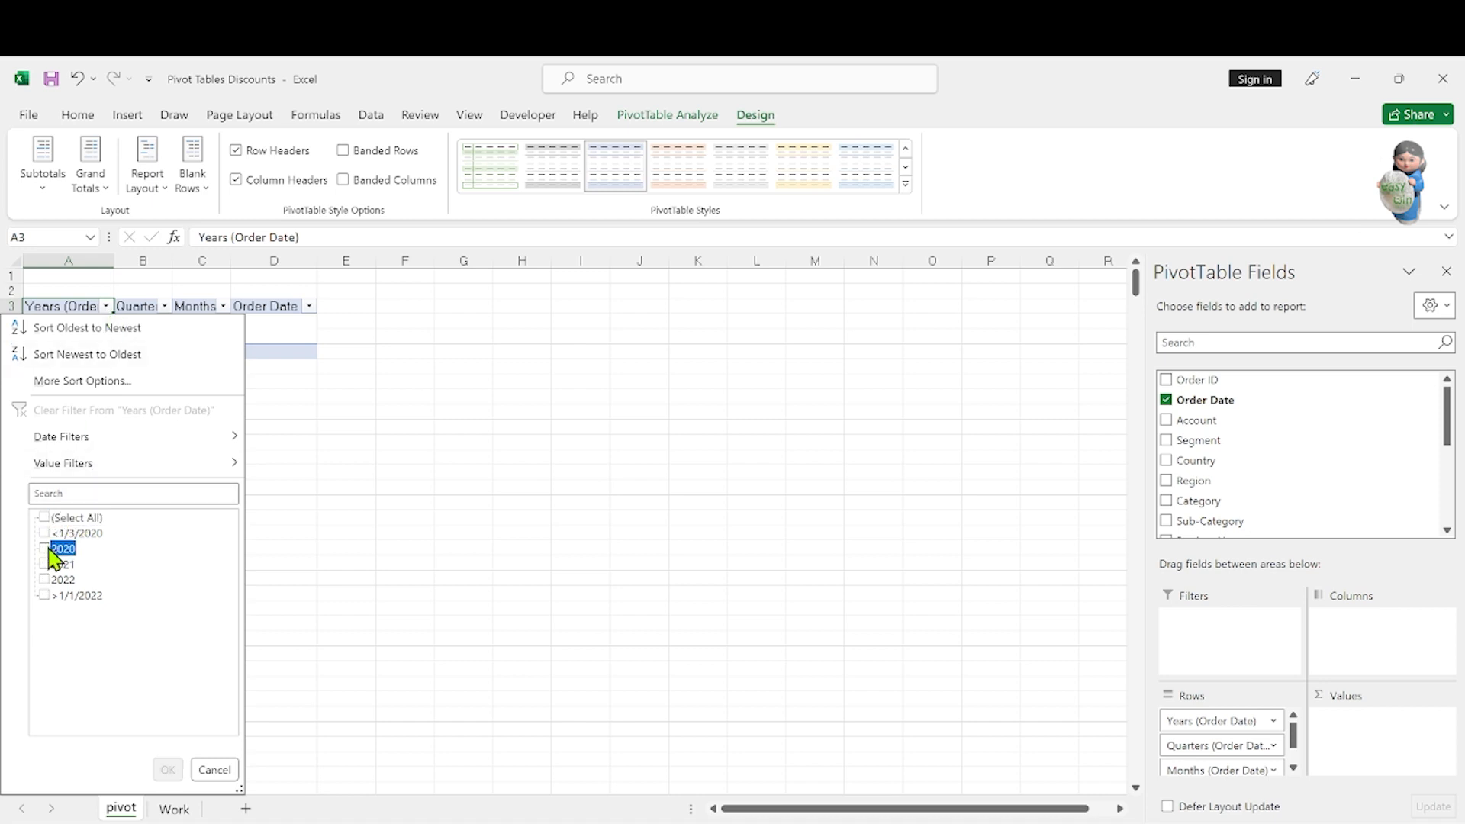
{"action": "left_click", "coordinate": [166, 768]}
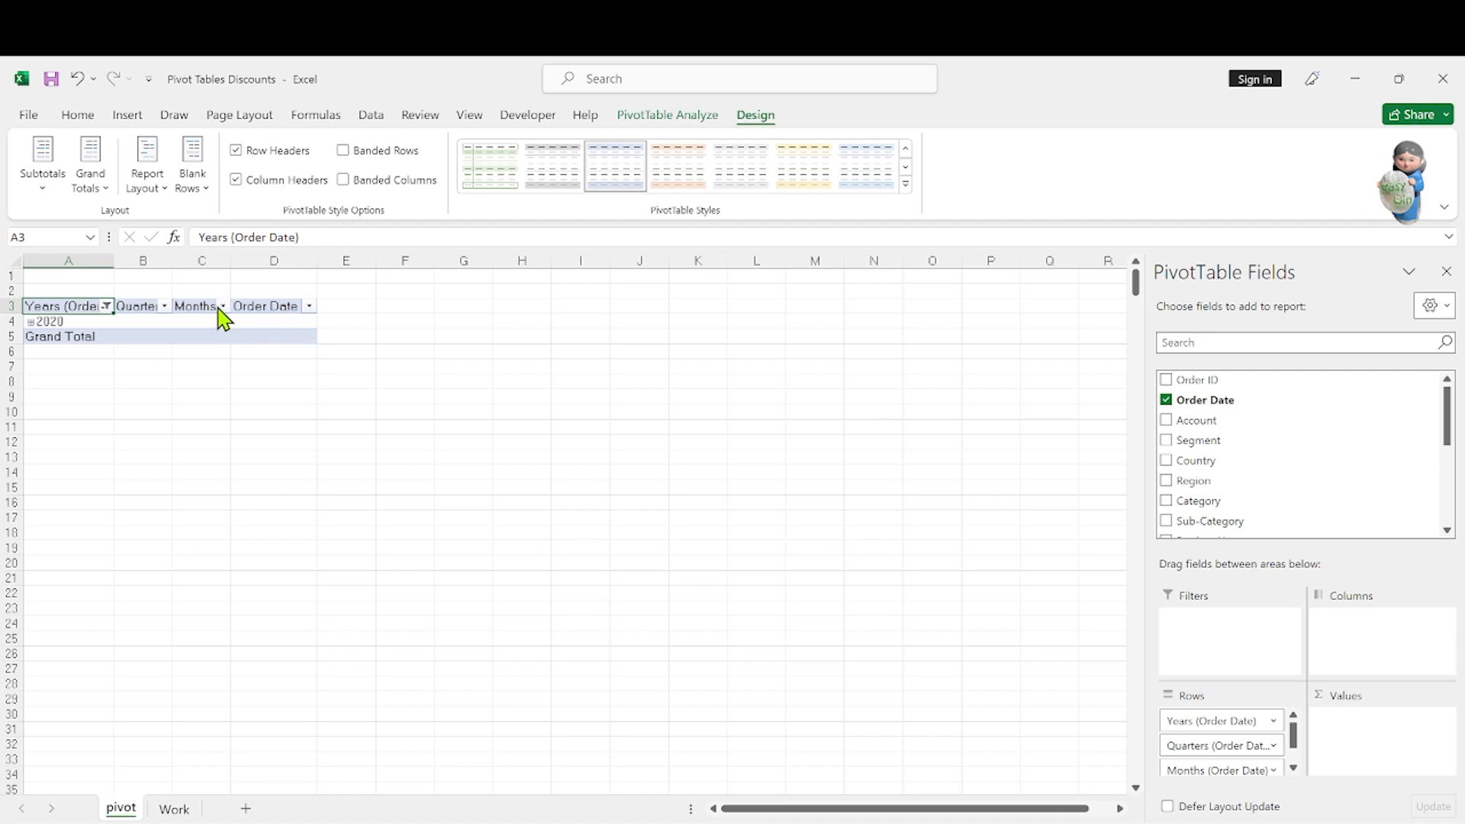
- Group the order dates by months, quarters and years
{"action": "left_click", "coordinate": [87, 323]}
{"action": "right_click", "coordinate": [88, 323]}
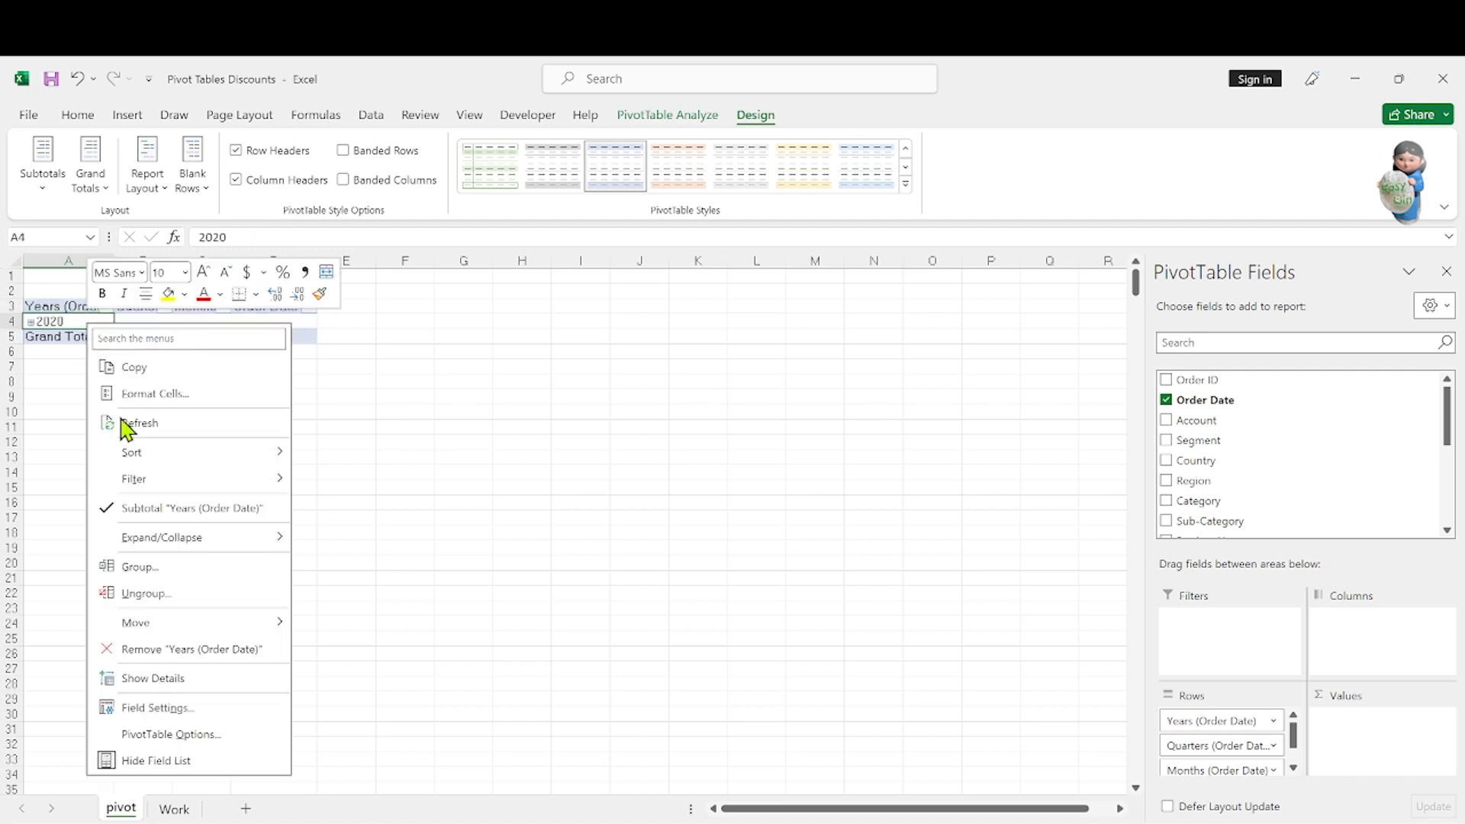
{"action": "left_click", "coordinate": [203, 575]}
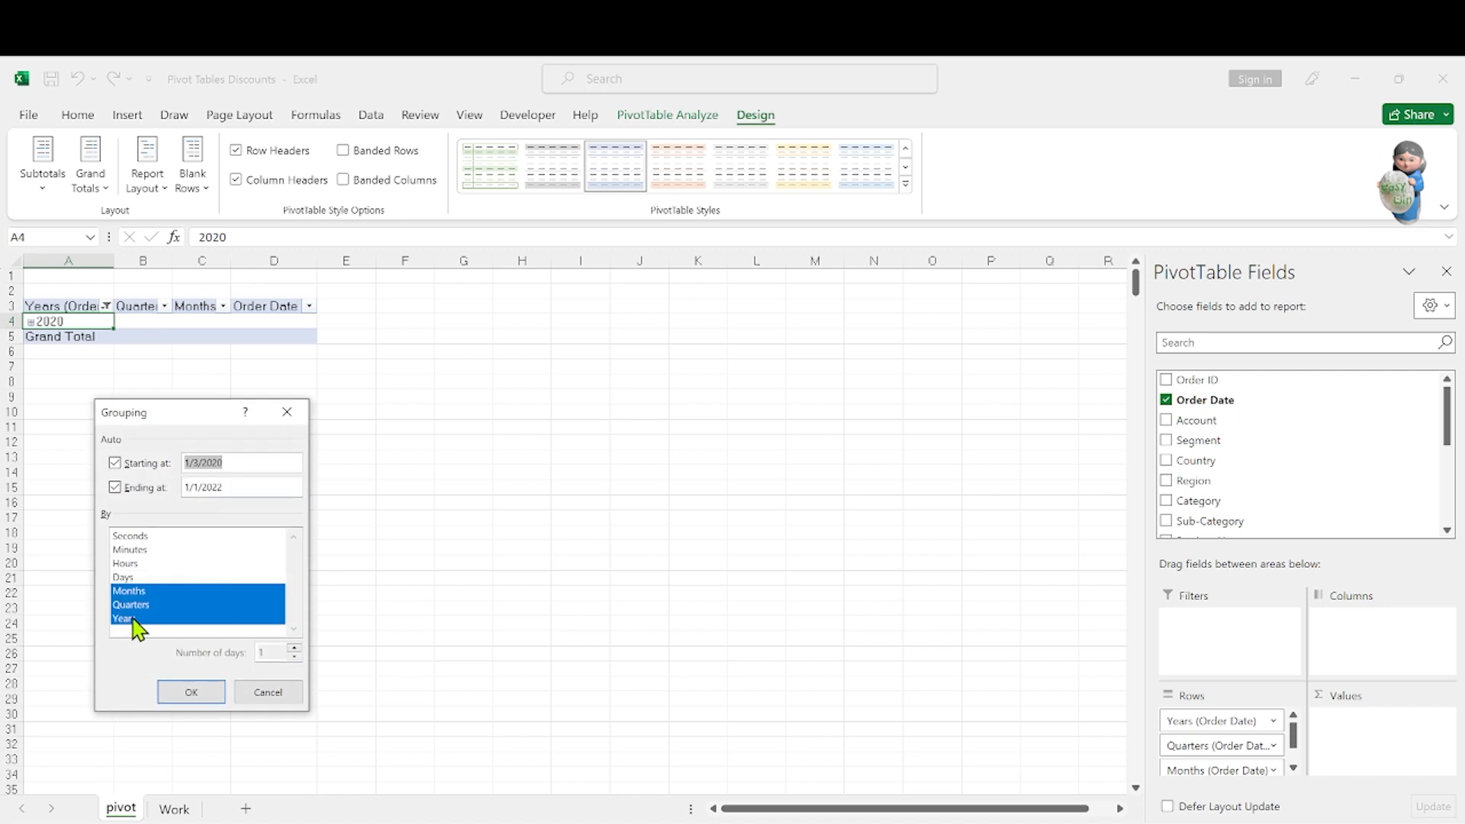
{"action": "left_click", "coordinate": [185, 691]}
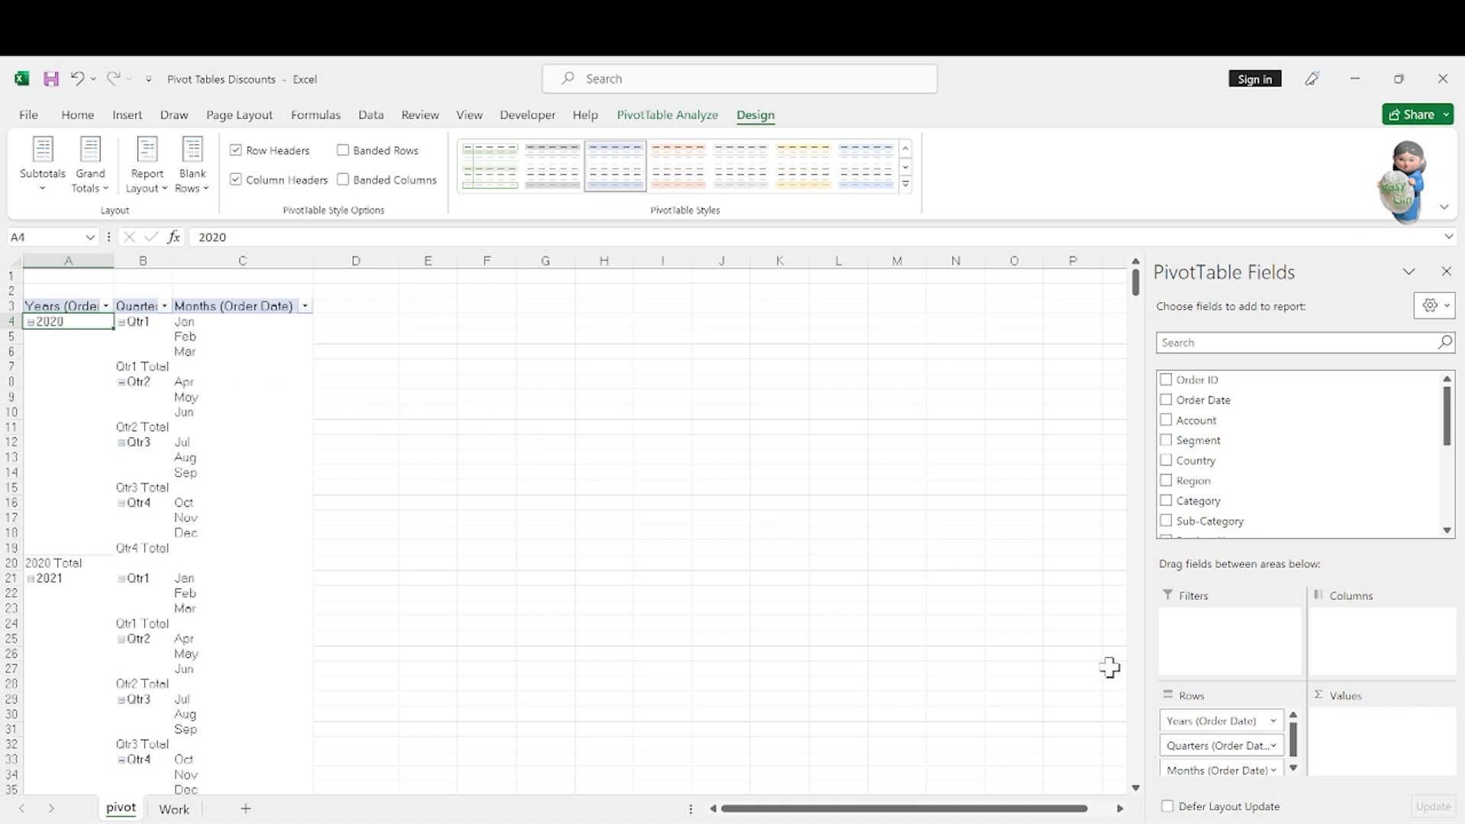
- Move Years (Order Date) from the row fields to the report filters and check the Months field's filter options
{"action": "left_click_drag", "start_coordinate": [1200, 717], "coordinate": [1209, 615]}
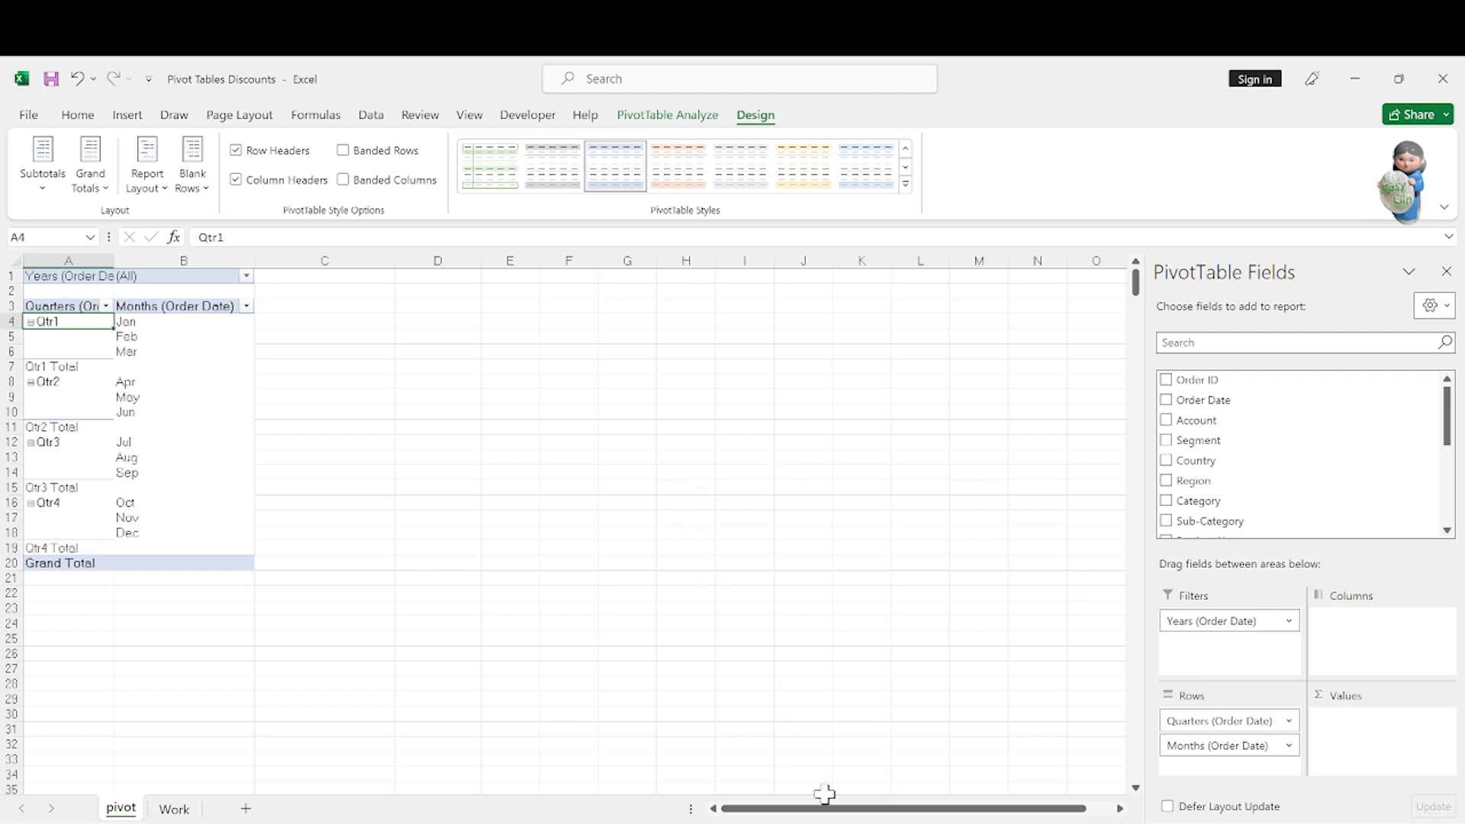
{"action": "left_click_drag", "start_coordinate": [840, 810], "coordinate": [805, 814]}
{"action": "left_click", "coordinate": [246, 307]}
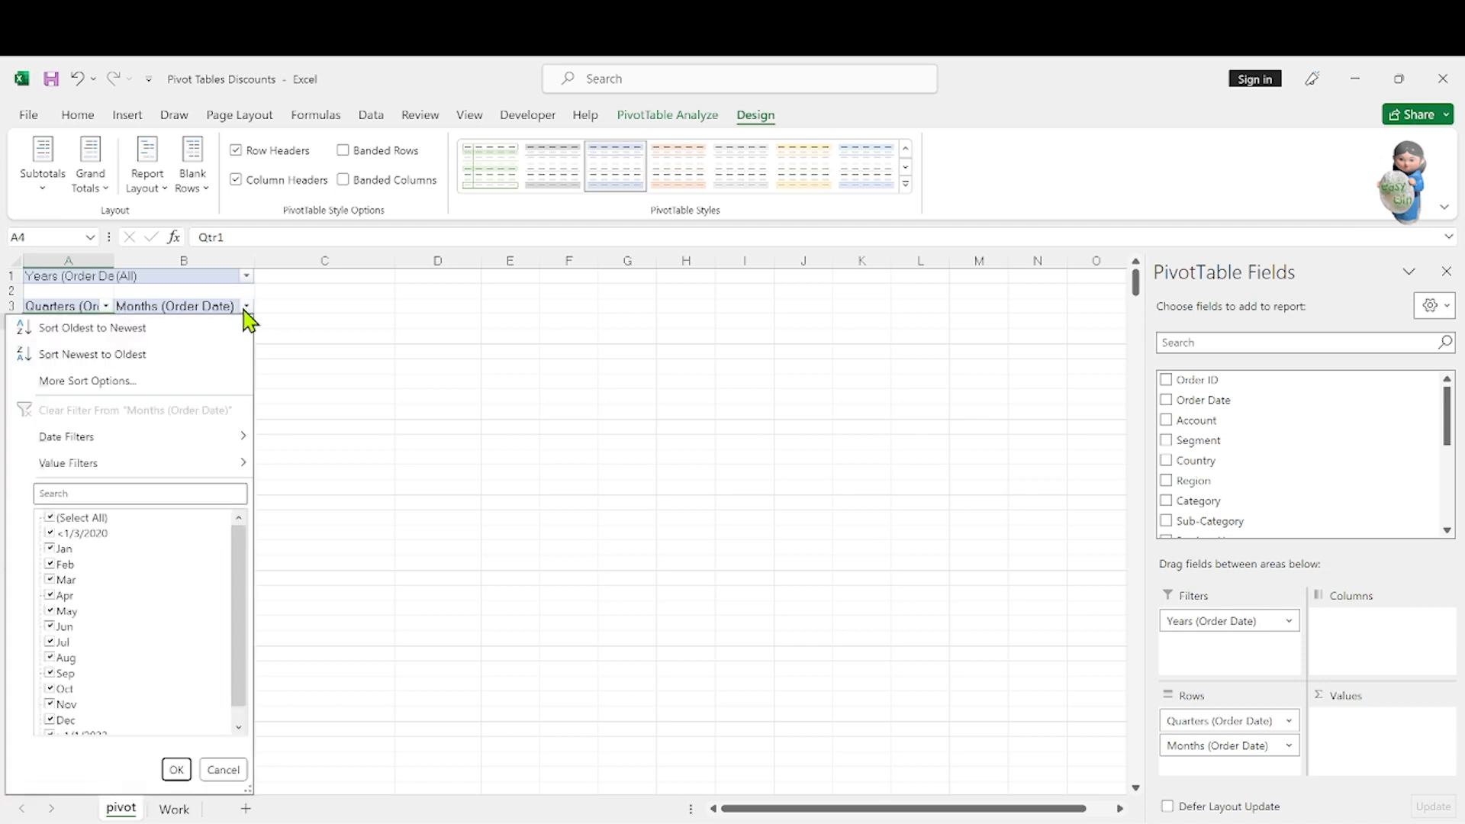
{"action": "left_click", "coordinate": [246, 307]}
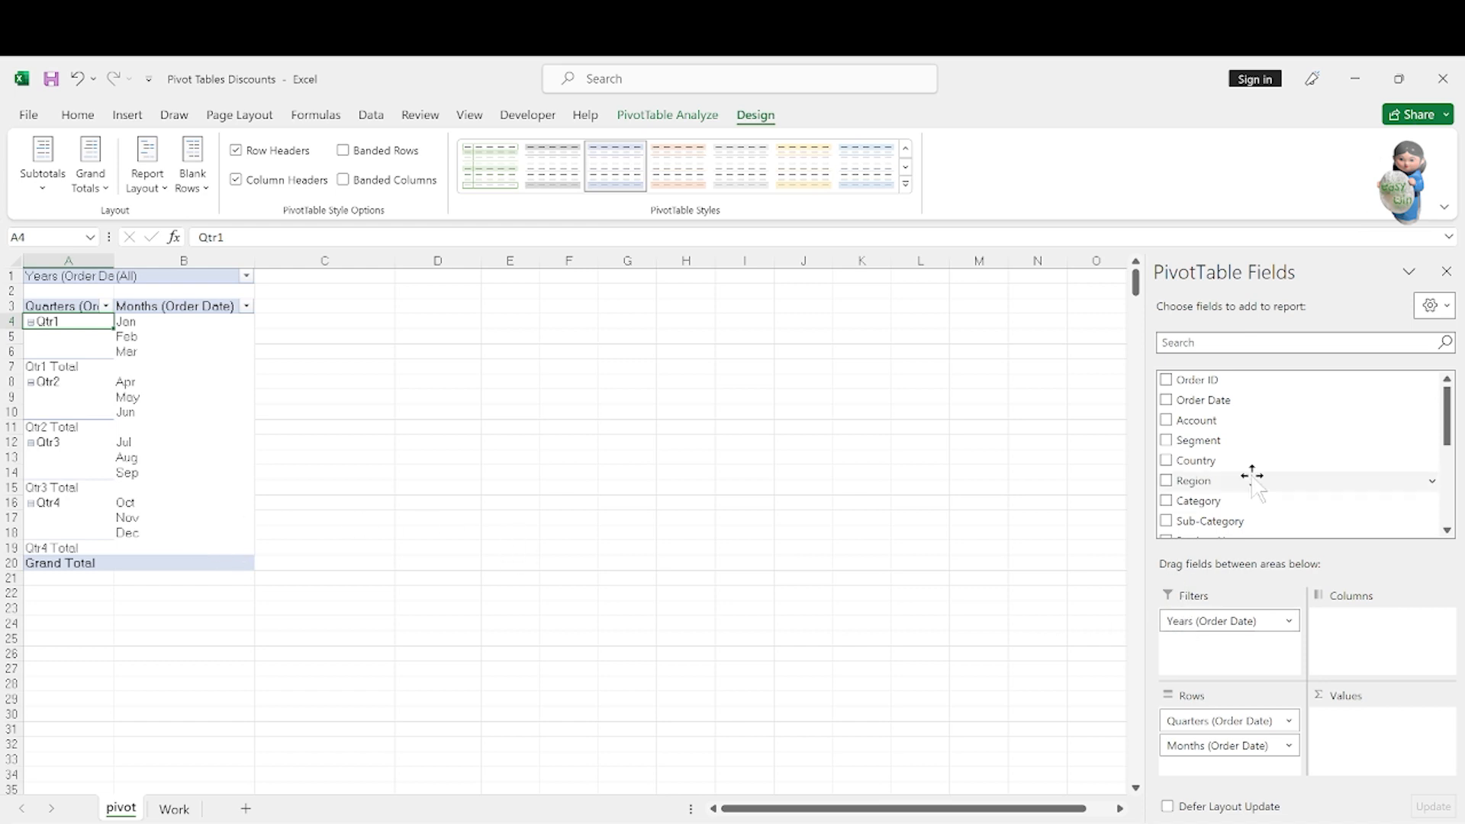
- Add Segment and Region as row fields below the months and remove the Segment subtotals
{"action": "left_click_drag", "start_coordinate": [1262, 442], "coordinate": [1264, 764]}
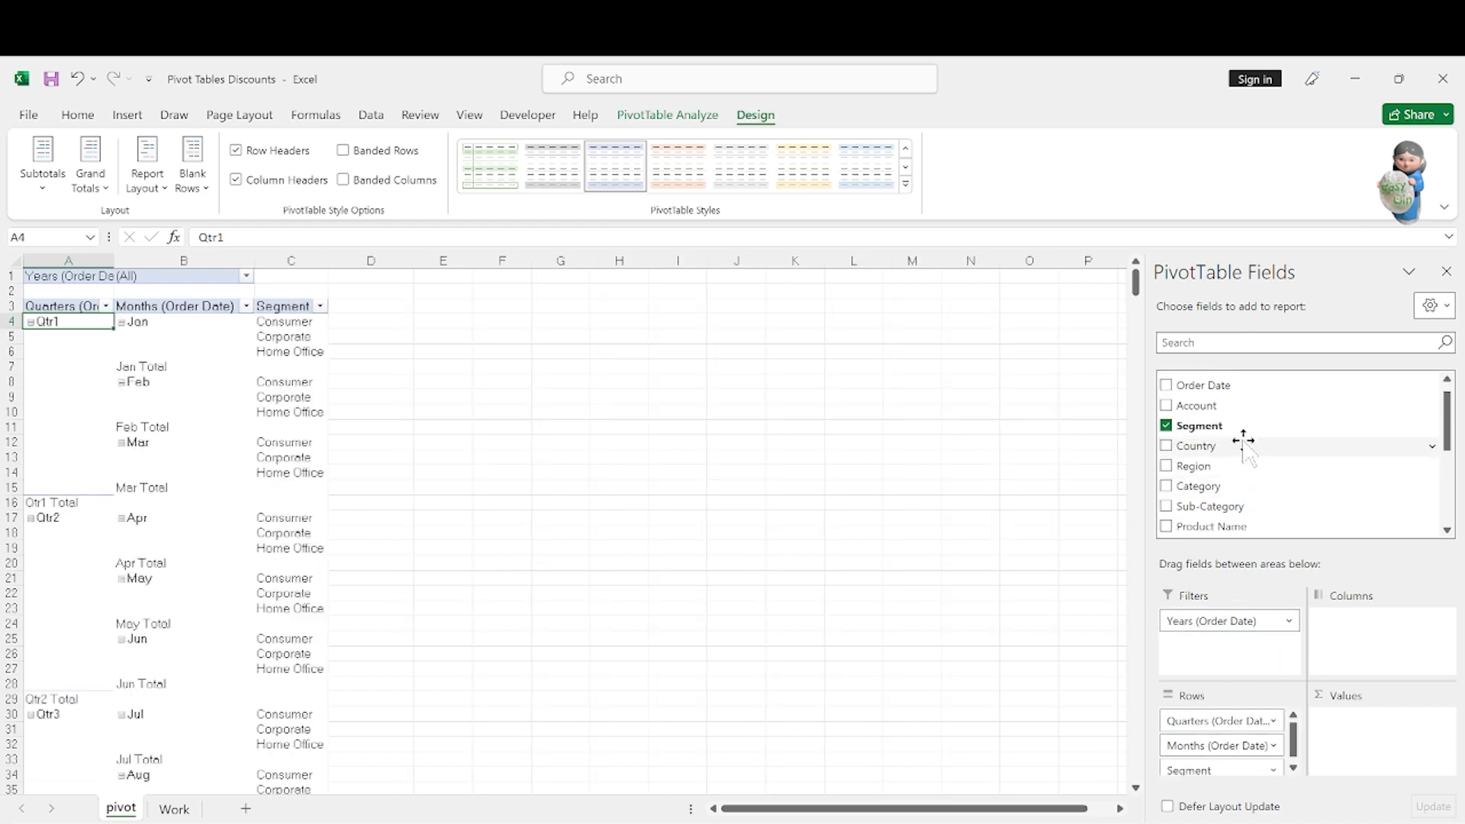
{"action": "left_click_drag", "start_coordinate": [1273, 468], "coordinate": [1278, 793]}
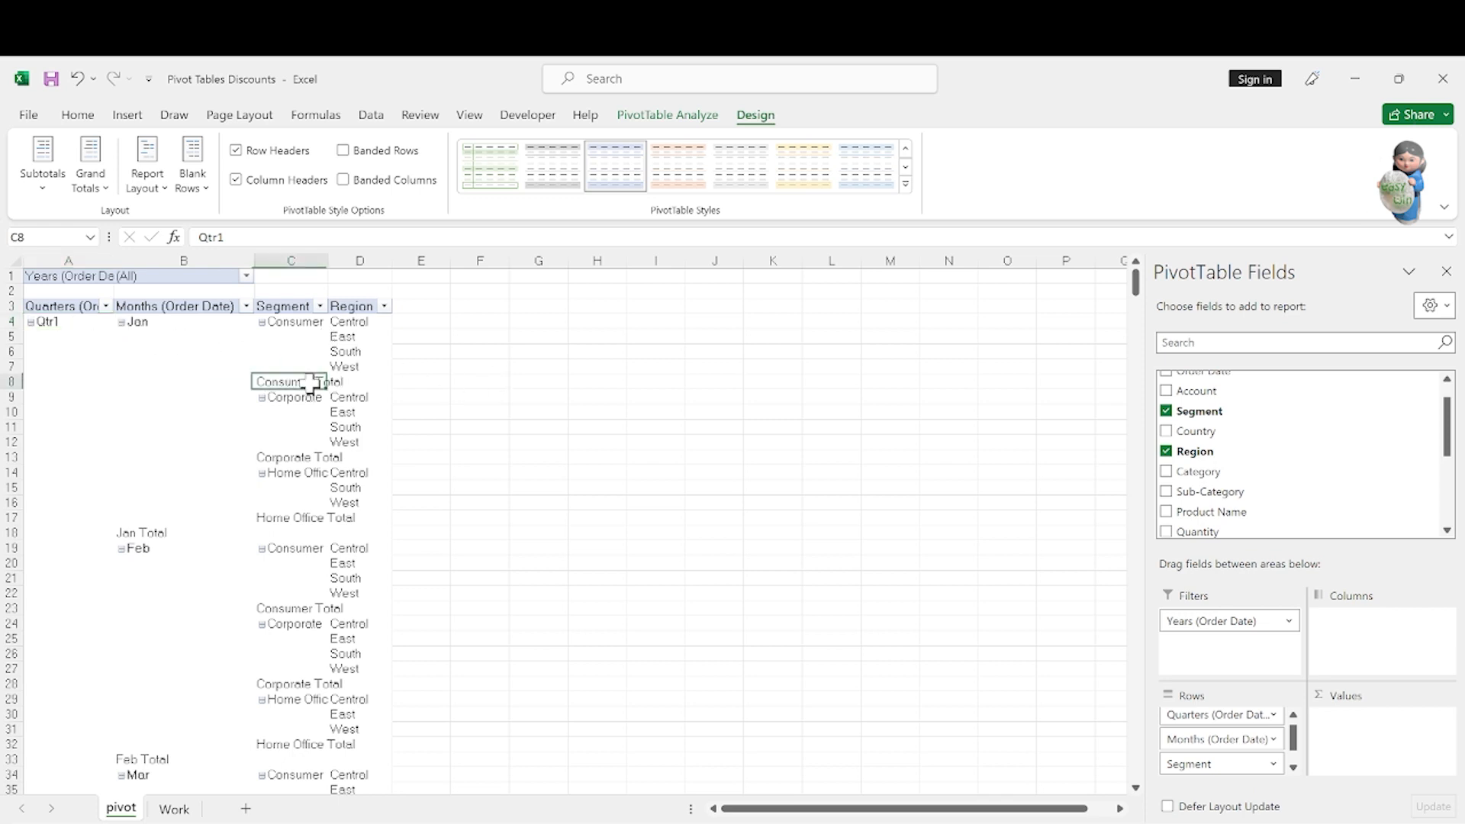
{"action": "right_click", "coordinate": [311, 381]}
{"action": "left_click", "coordinate": [390, 567]}
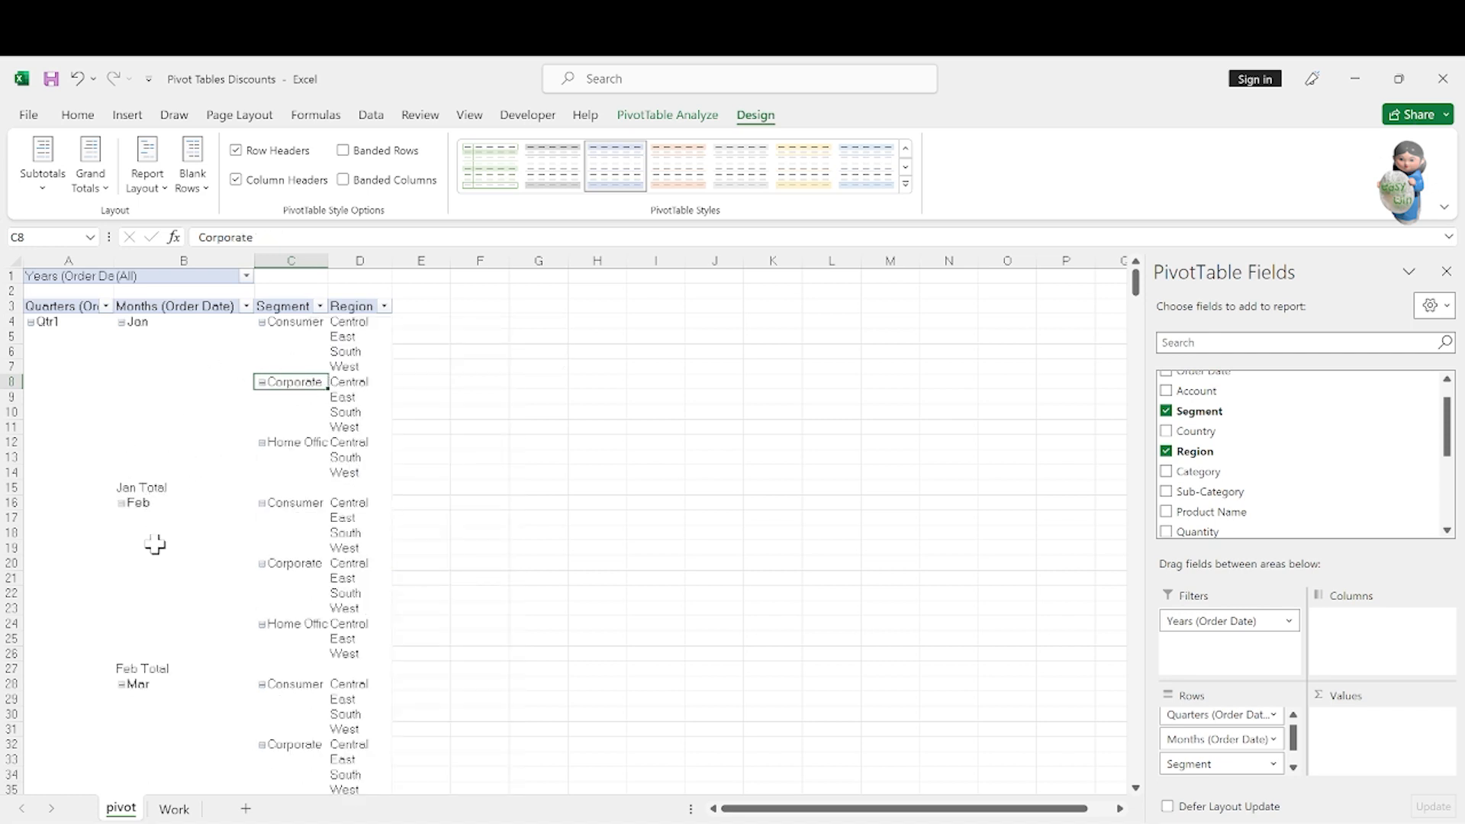
{"action": "scroll", "coordinate": [160, 618], "scroll_direction": "down", "scroll_amount": 5}
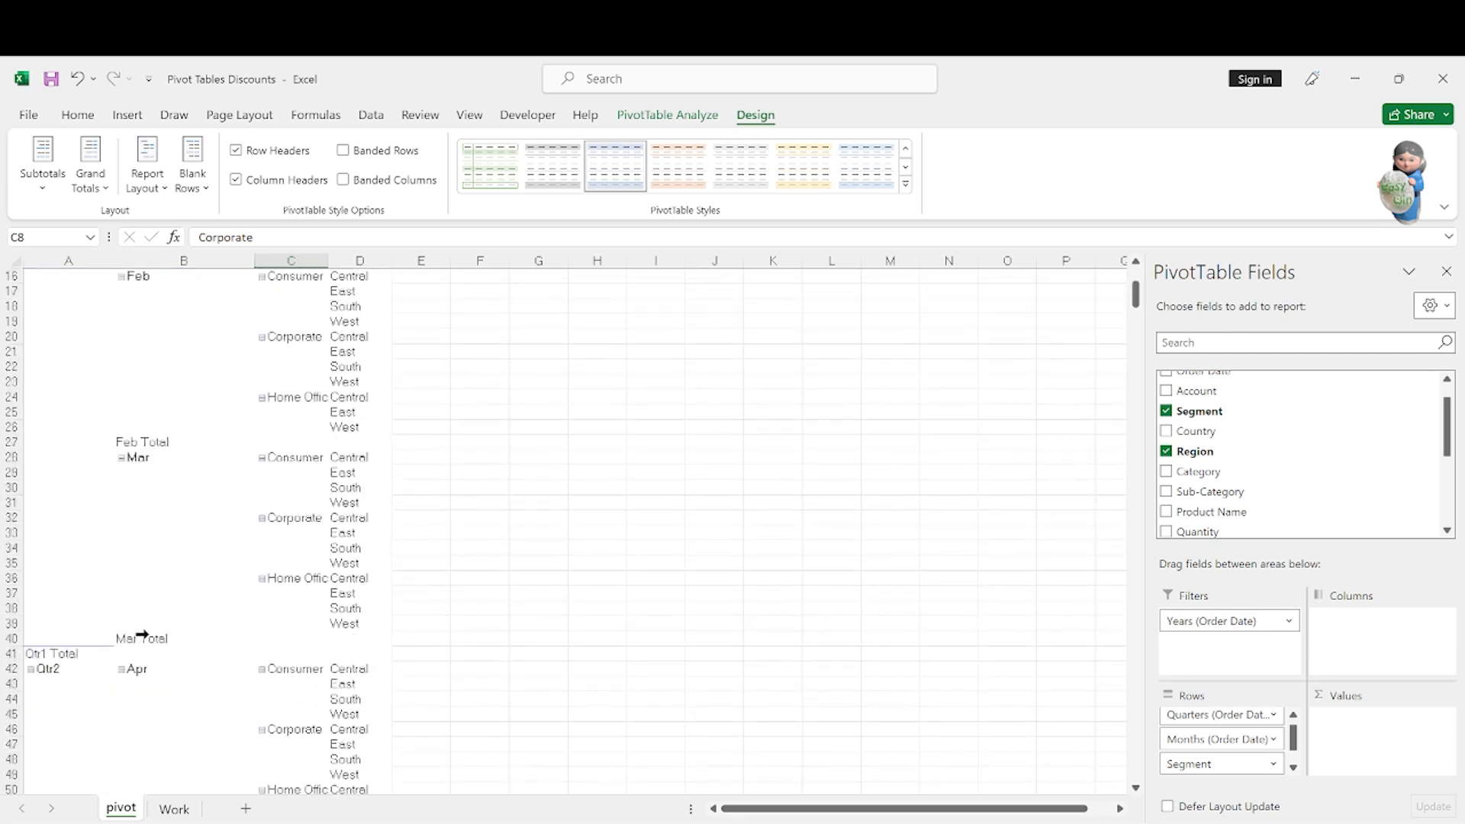
{"action": "scroll", "coordinate": [141, 634], "scroll_direction": "down", "scroll_amount": 4}
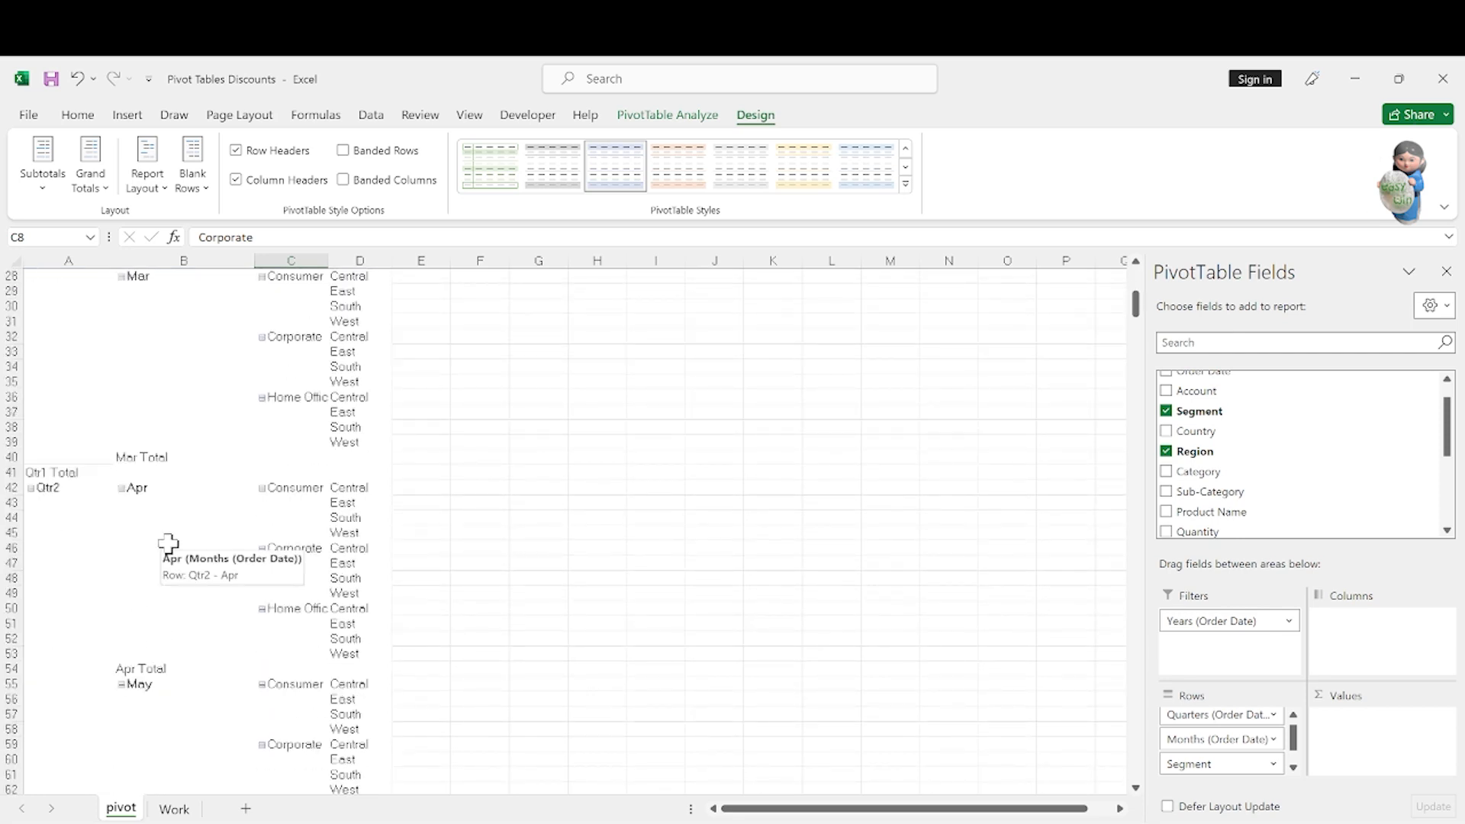
{"action": "scroll", "coordinate": [168, 543], "scroll_direction": "up", "scroll_amount": 9}
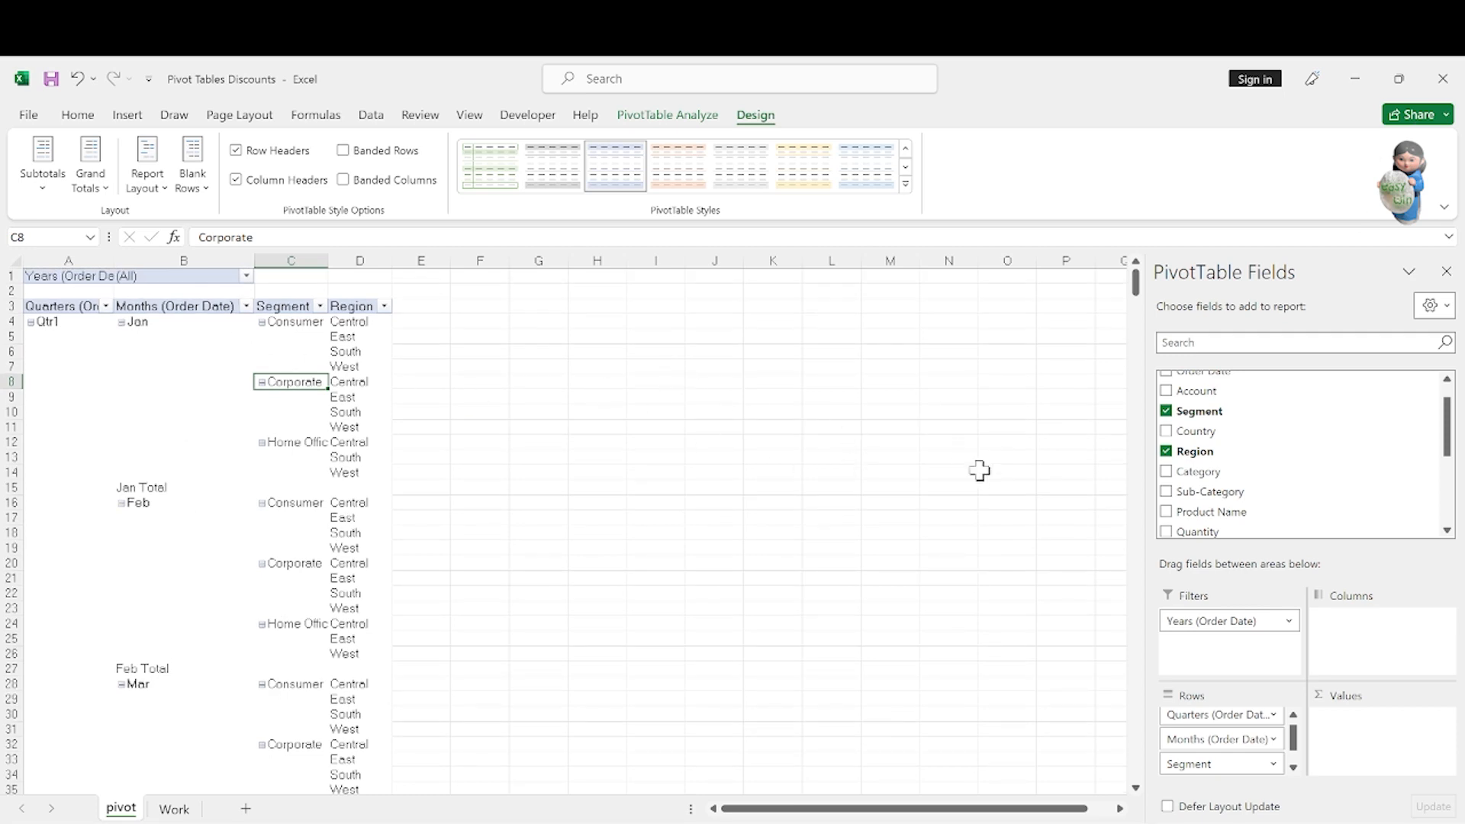
- Remove Region from the row fields and slightly widen the Segment column
{"action": "left_click", "coordinate": [1294, 766]}
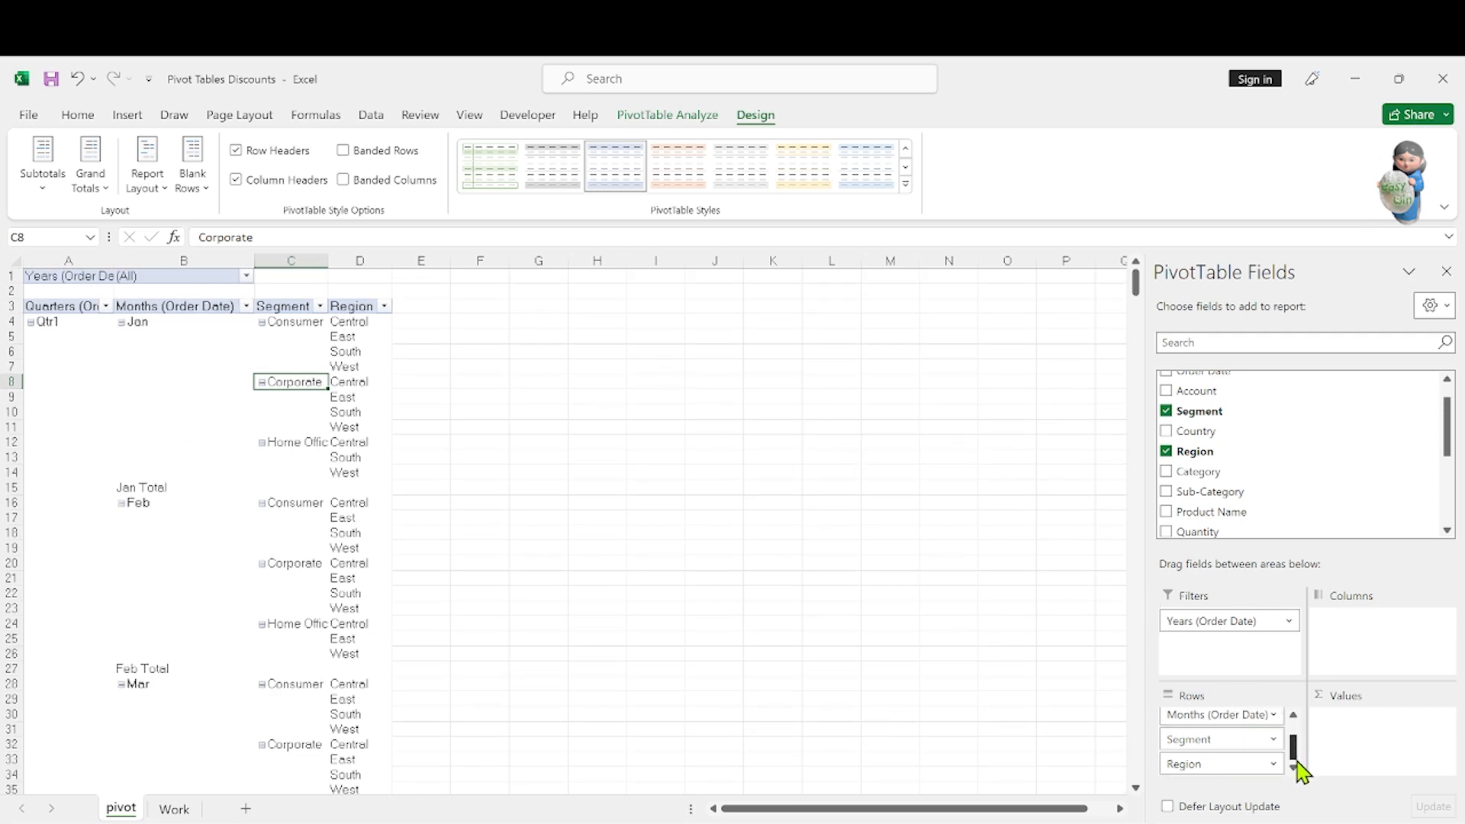
{"action": "left_click_drag", "start_coordinate": [1243, 762], "coordinate": [1245, 379]}
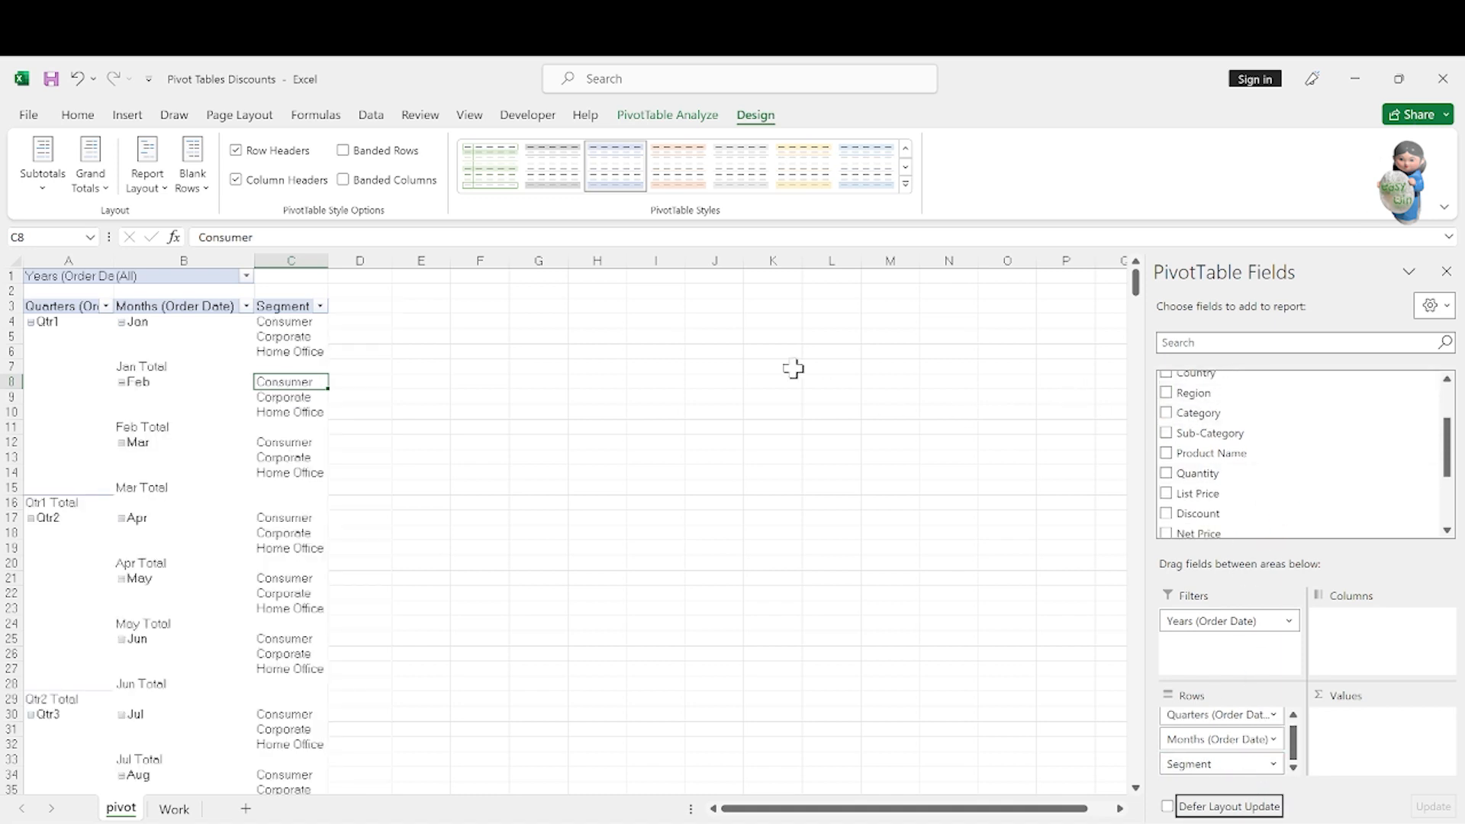
{"action": "left_click_drag", "start_coordinate": [330, 262], "coordinate": [334, 262]}
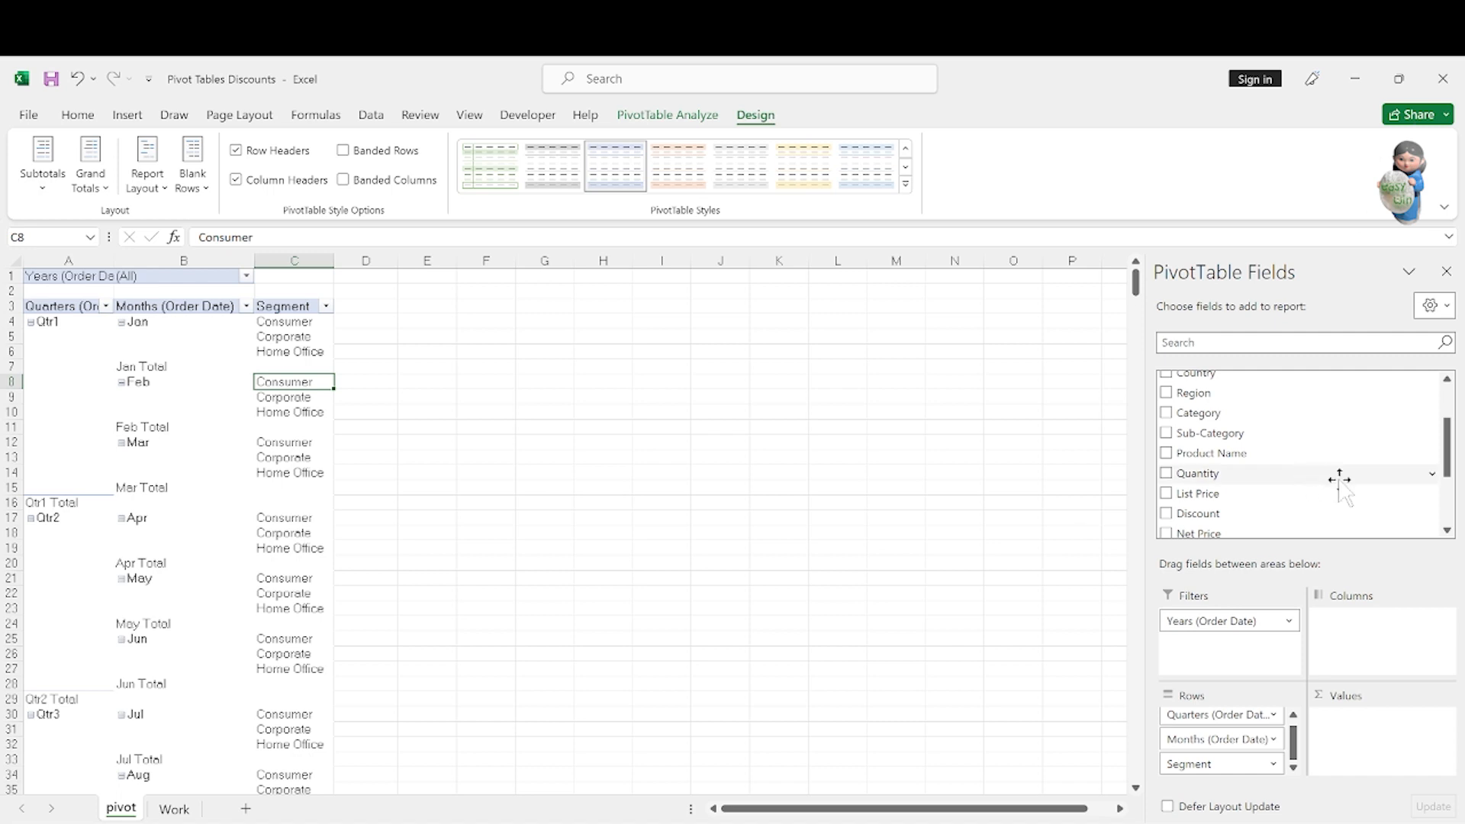
- Add Sales to the PivotTable values as a sum
{"action": "mouse_move", "coordinate": [1447, 475]}
{"action": "left_mouse_down"}
{"action": "mouse_move", "coordinate": [1459, 515]}
{"action": "mouse_move", "coordinate": [1458, 496]}
{"action": "left_mouse_up"}
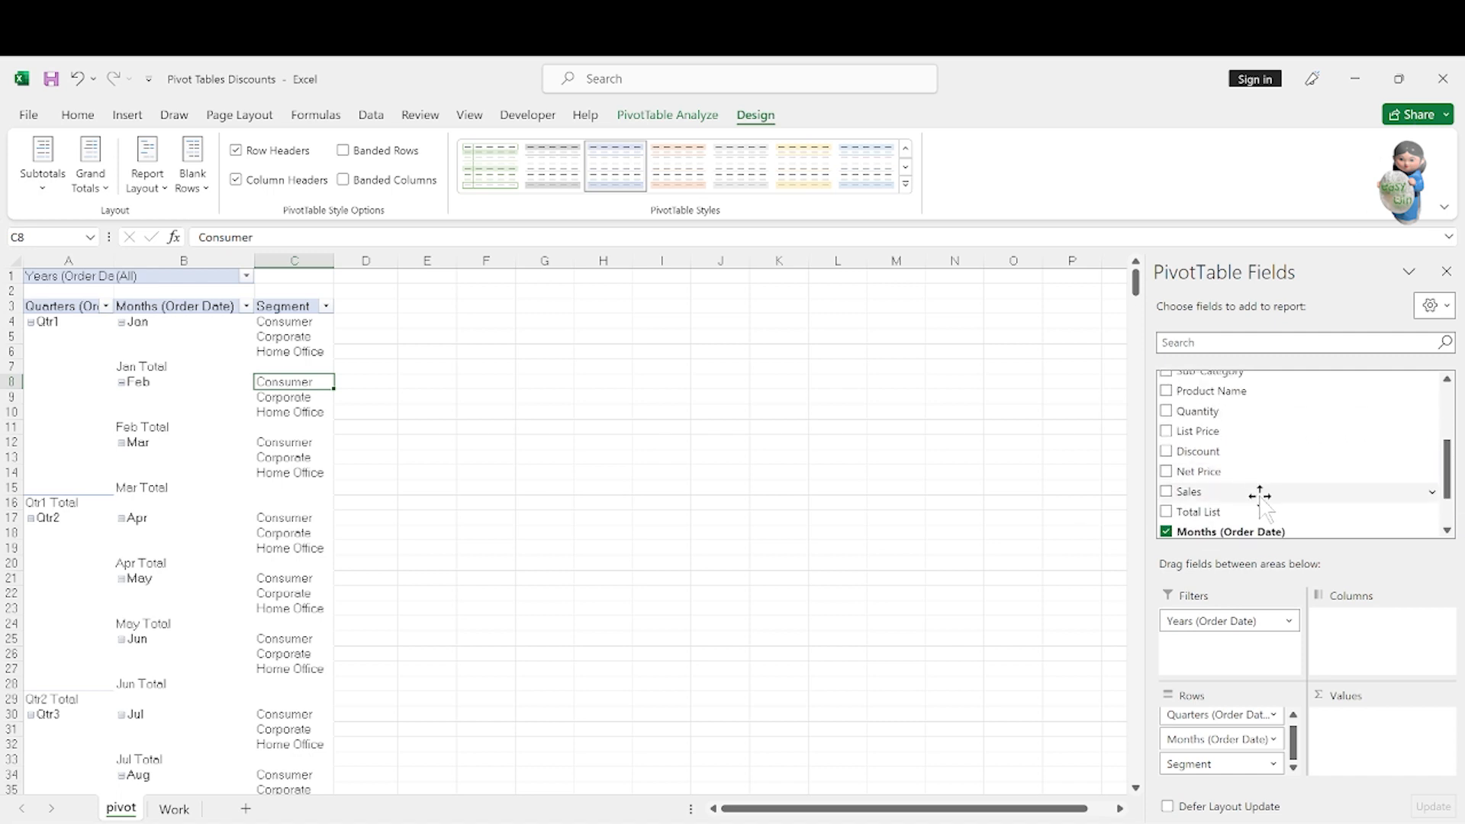
{"action": "left_click_drag", "start_coordinate": [1253, 492], "coordinate": [1392, 721]}
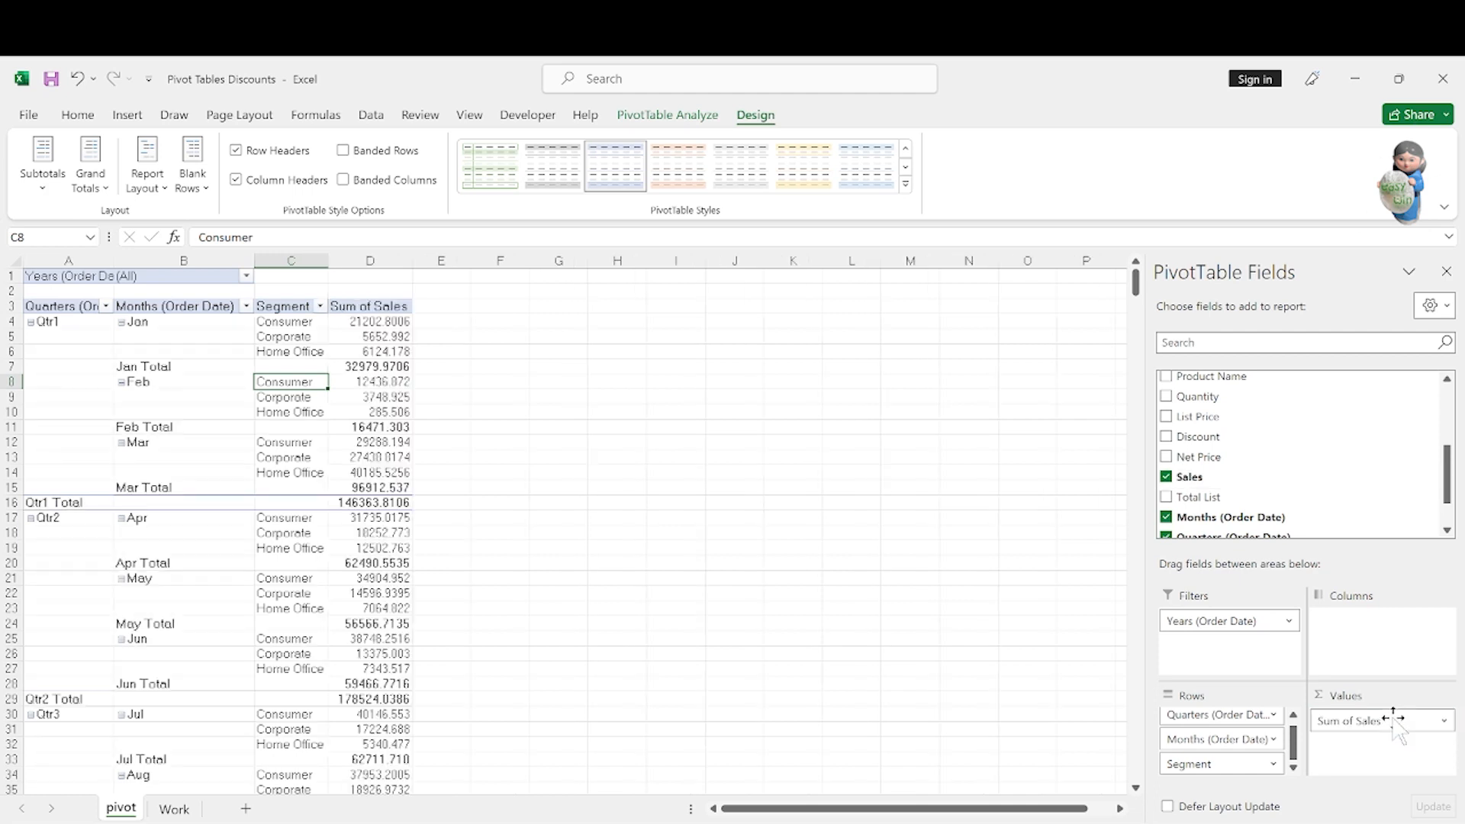
- Format the Sum of Sales values as currency with the $ symbol and zero decimal places
{"action": "left_click", "coordinate": [1449, 720]}
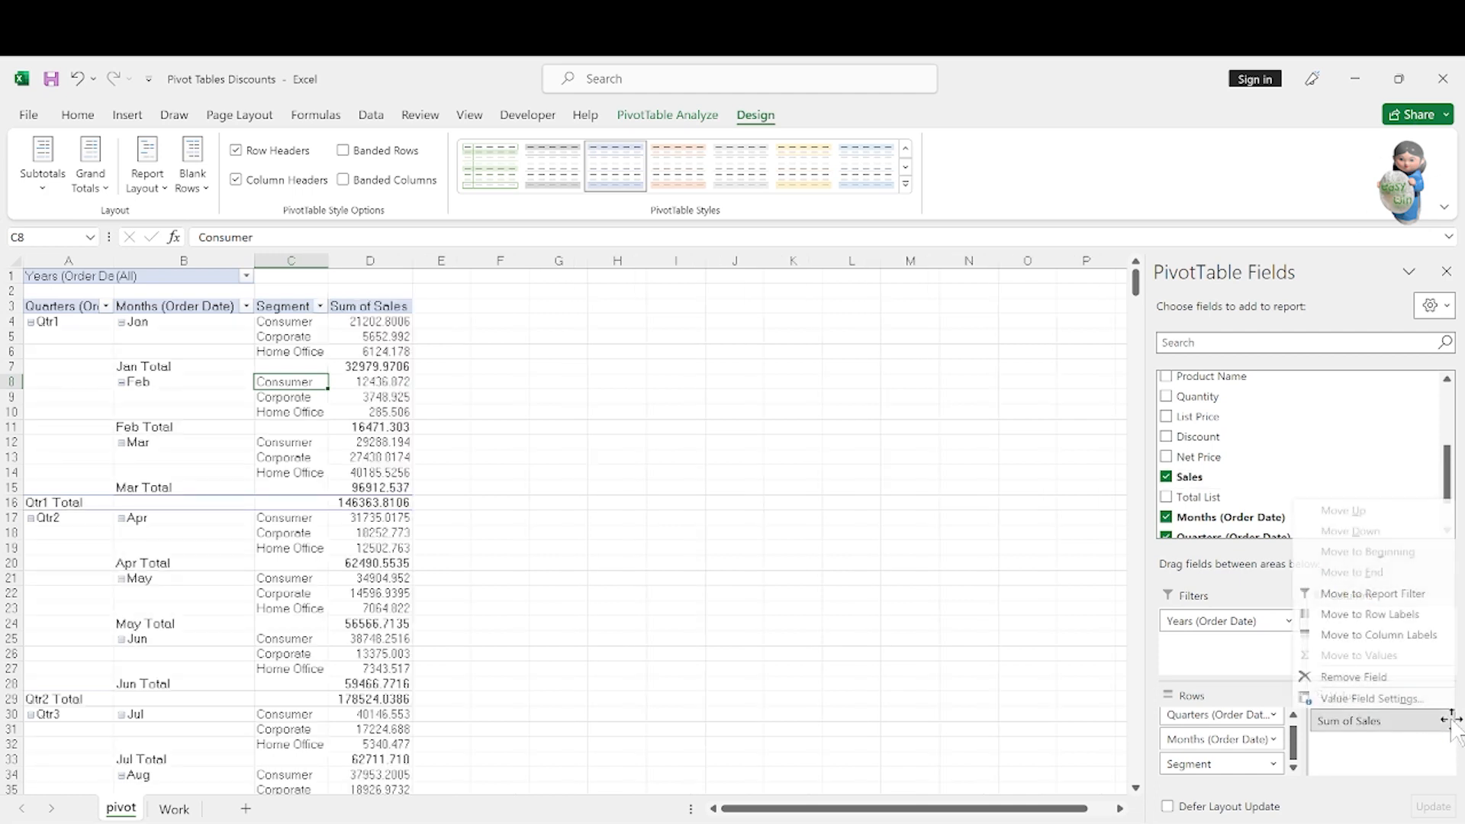
{"action": "left_click", "coordinate": [1410, 721]}
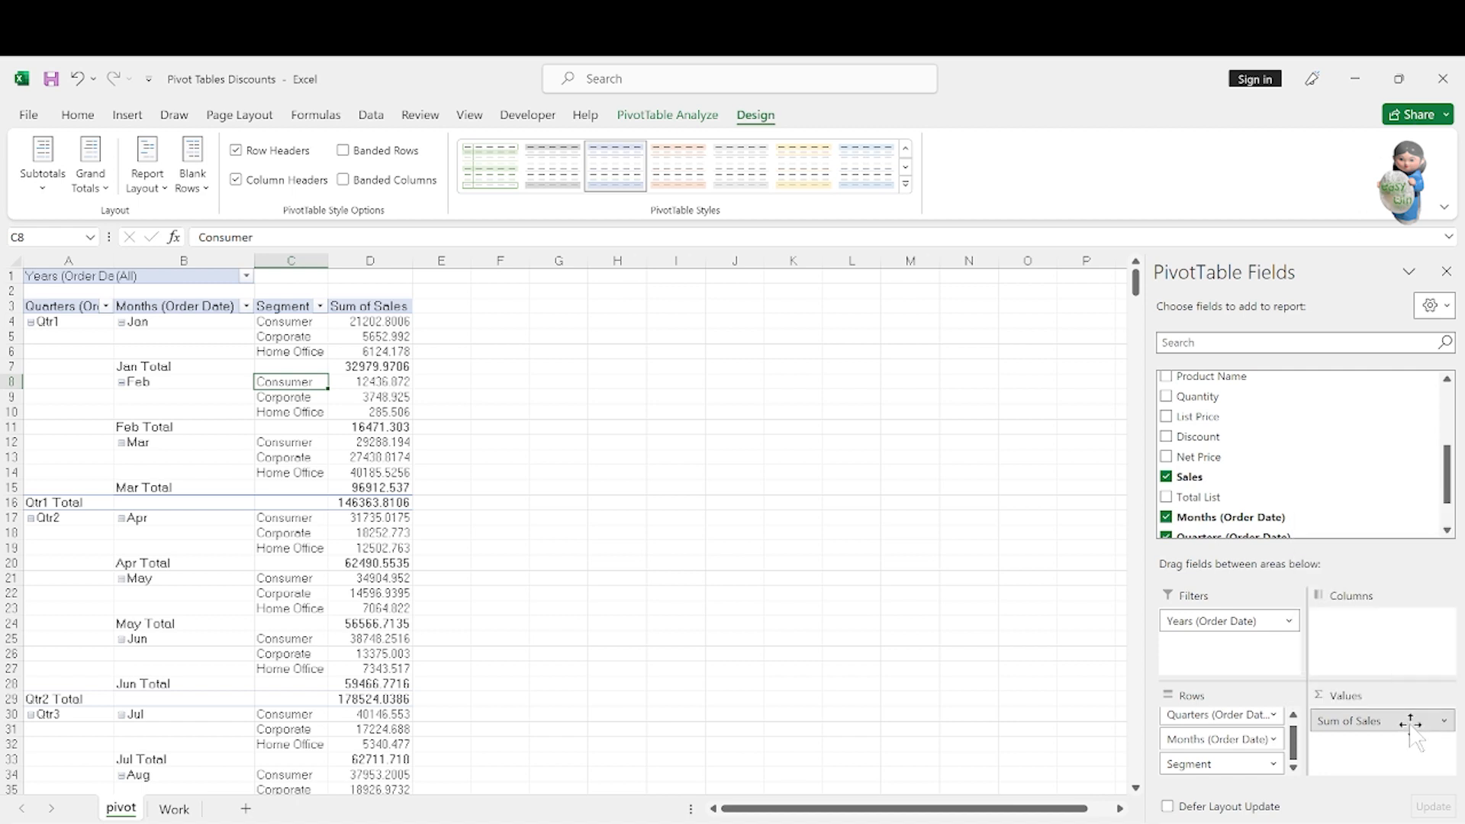
{"action": "left_click", "coordinate": [1449, 728]}
{"action": "left_click", "coordinate": [1400, 700]}
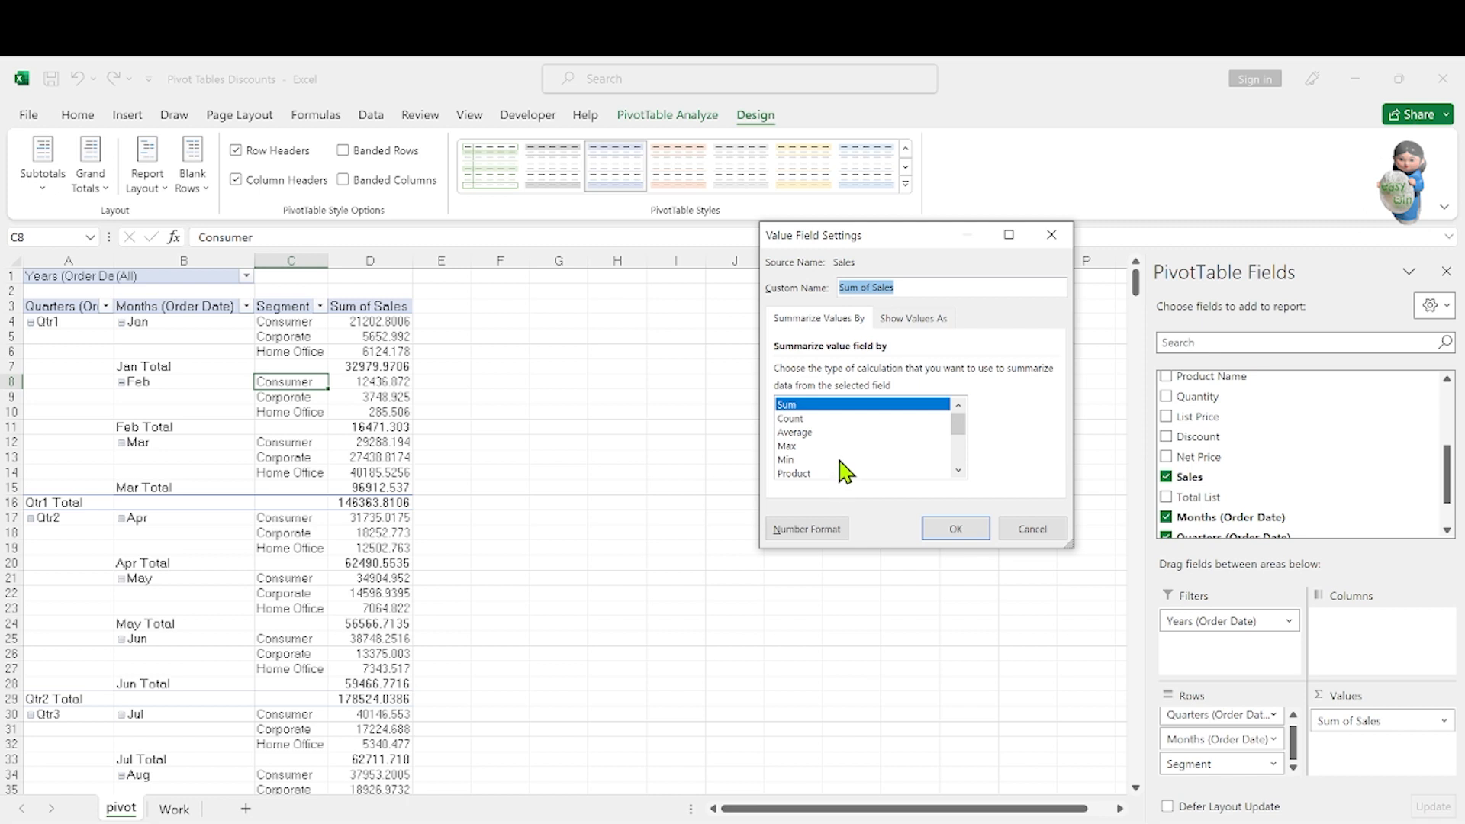
{"action": "left_click", "coordinate": [820, 531]}
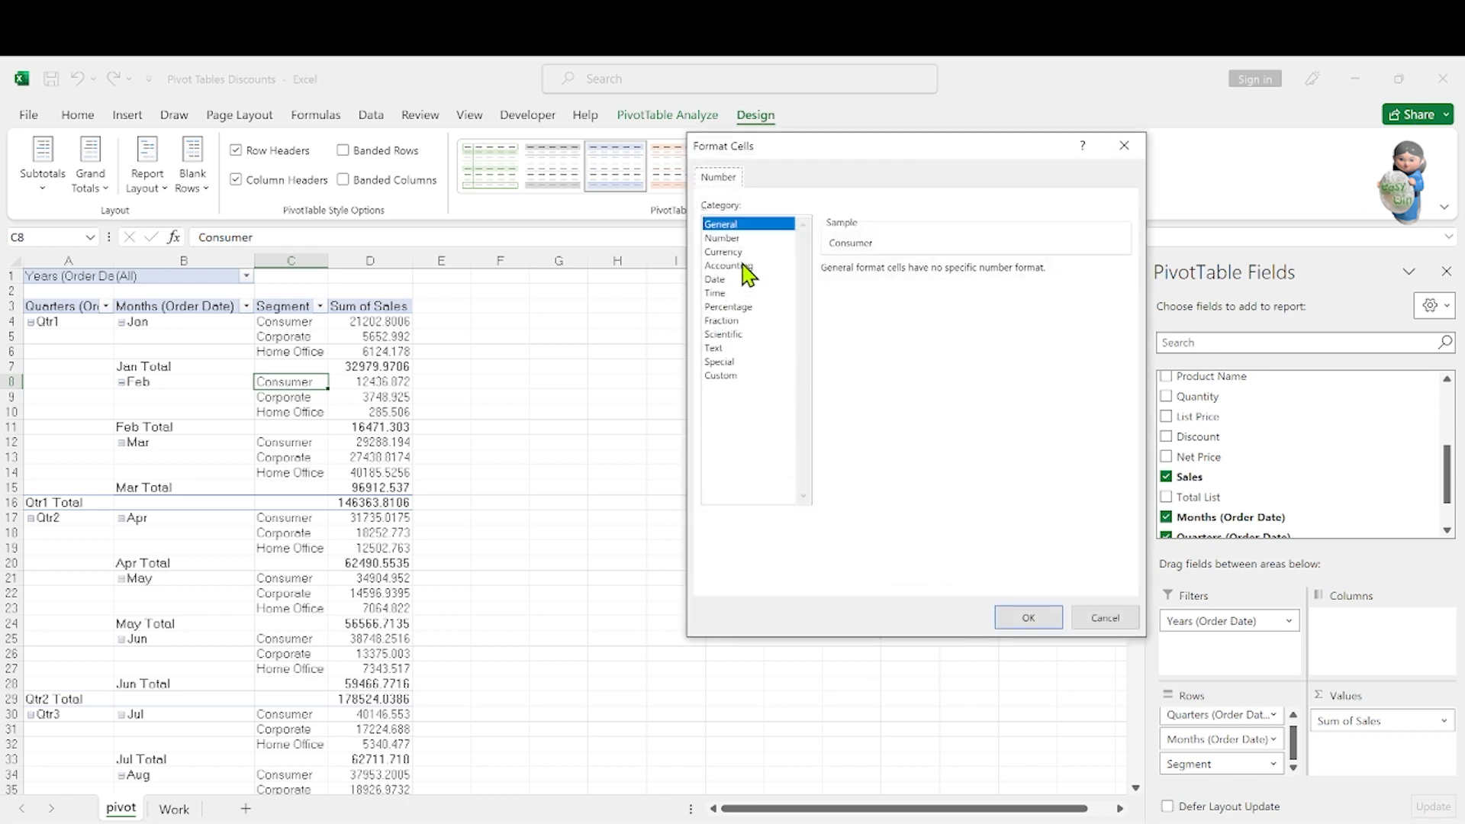
{"action": "left_click", "coordinate": [744, 253]}
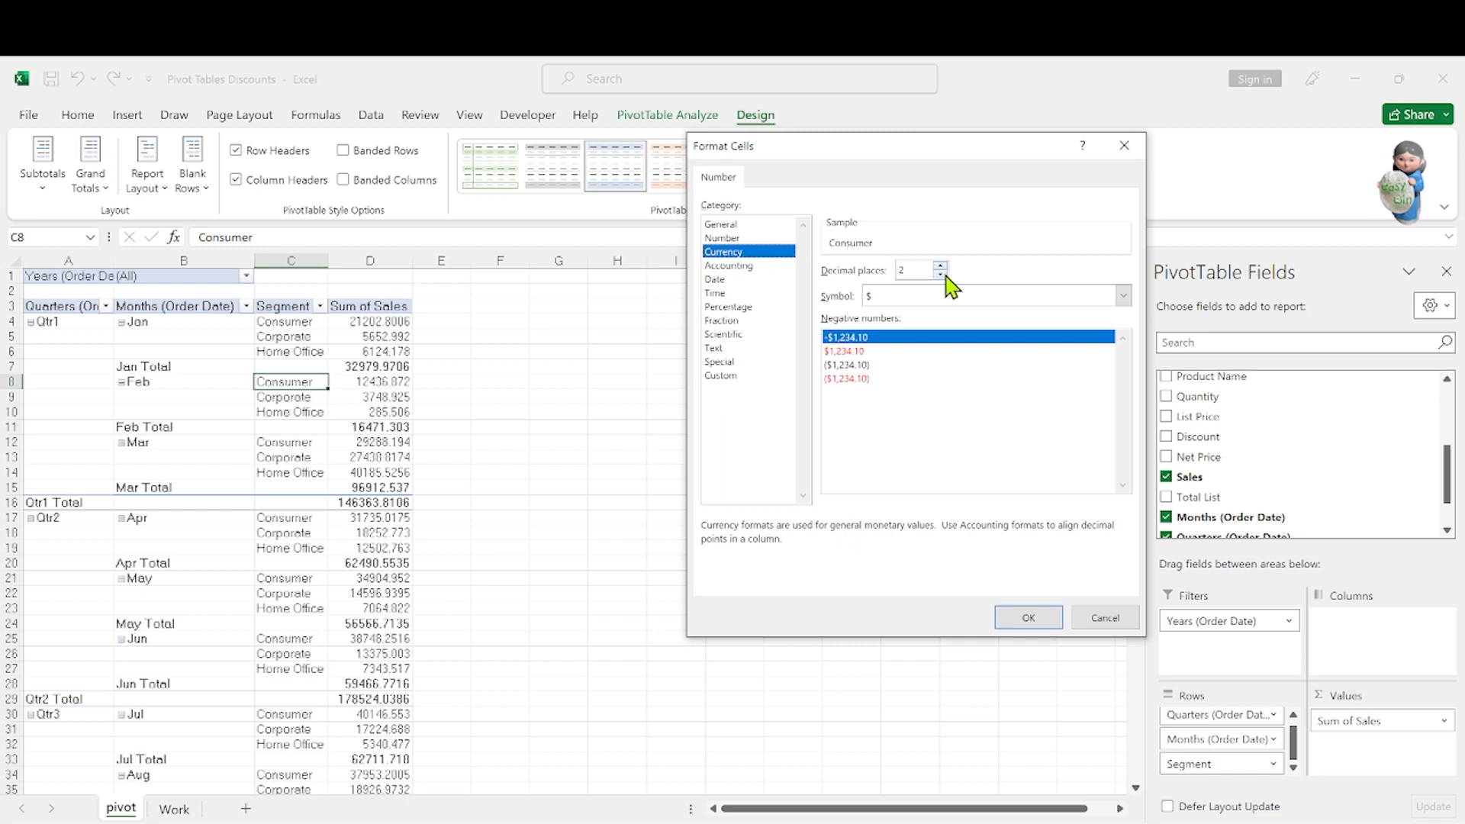
{"action": "left_click", "coordinate": [945, 276]}
{"action": "left_click", "coordinate": [1029, 618]}
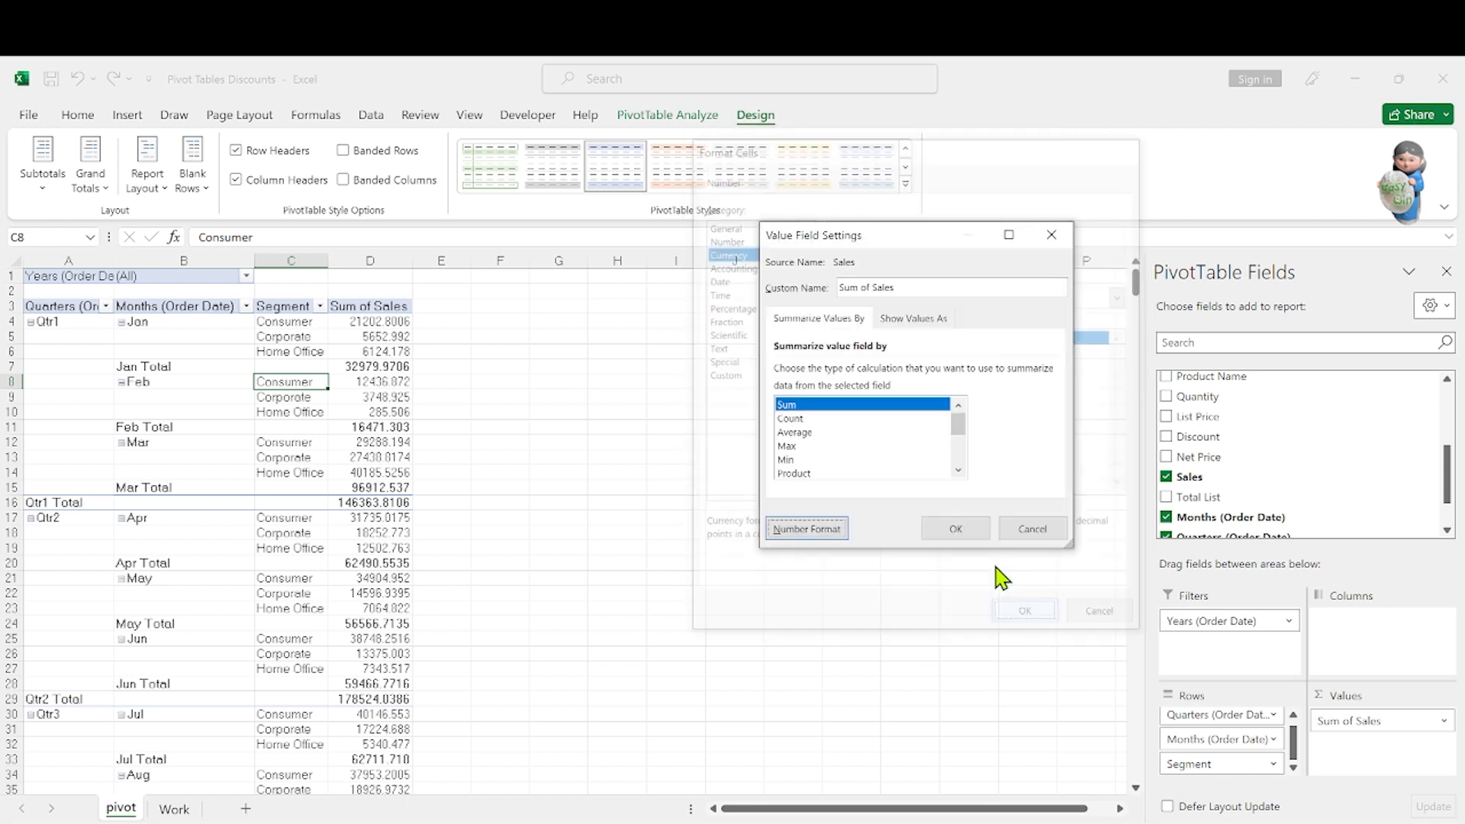
{"action": "left_click", "coordinate": [968, 531]}
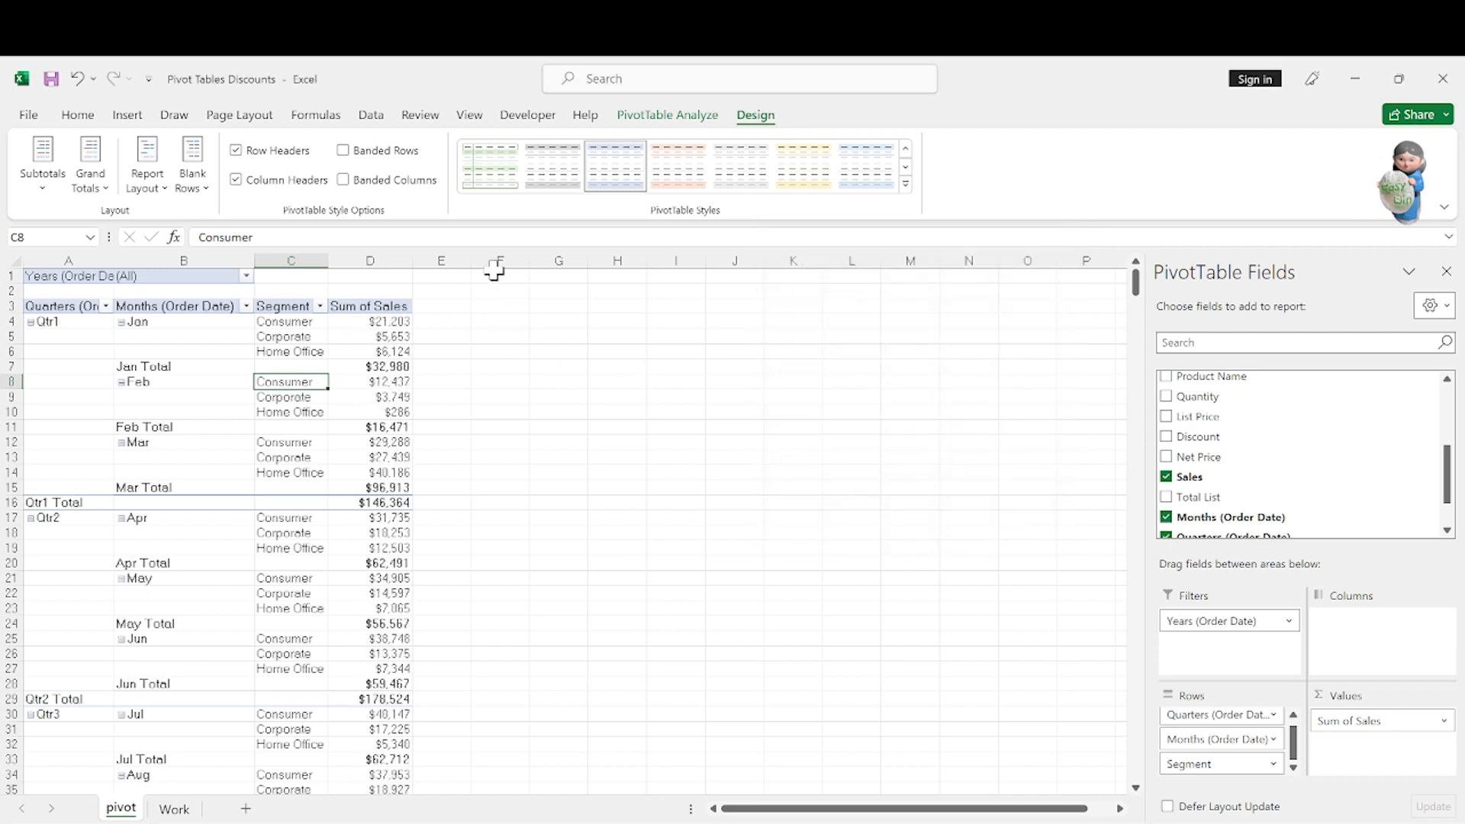
- Add Discount to the PivotTable values below Sum of Sales and summarize it by Average
{"action": "mouse_move", "coordinate": [388, 385]}
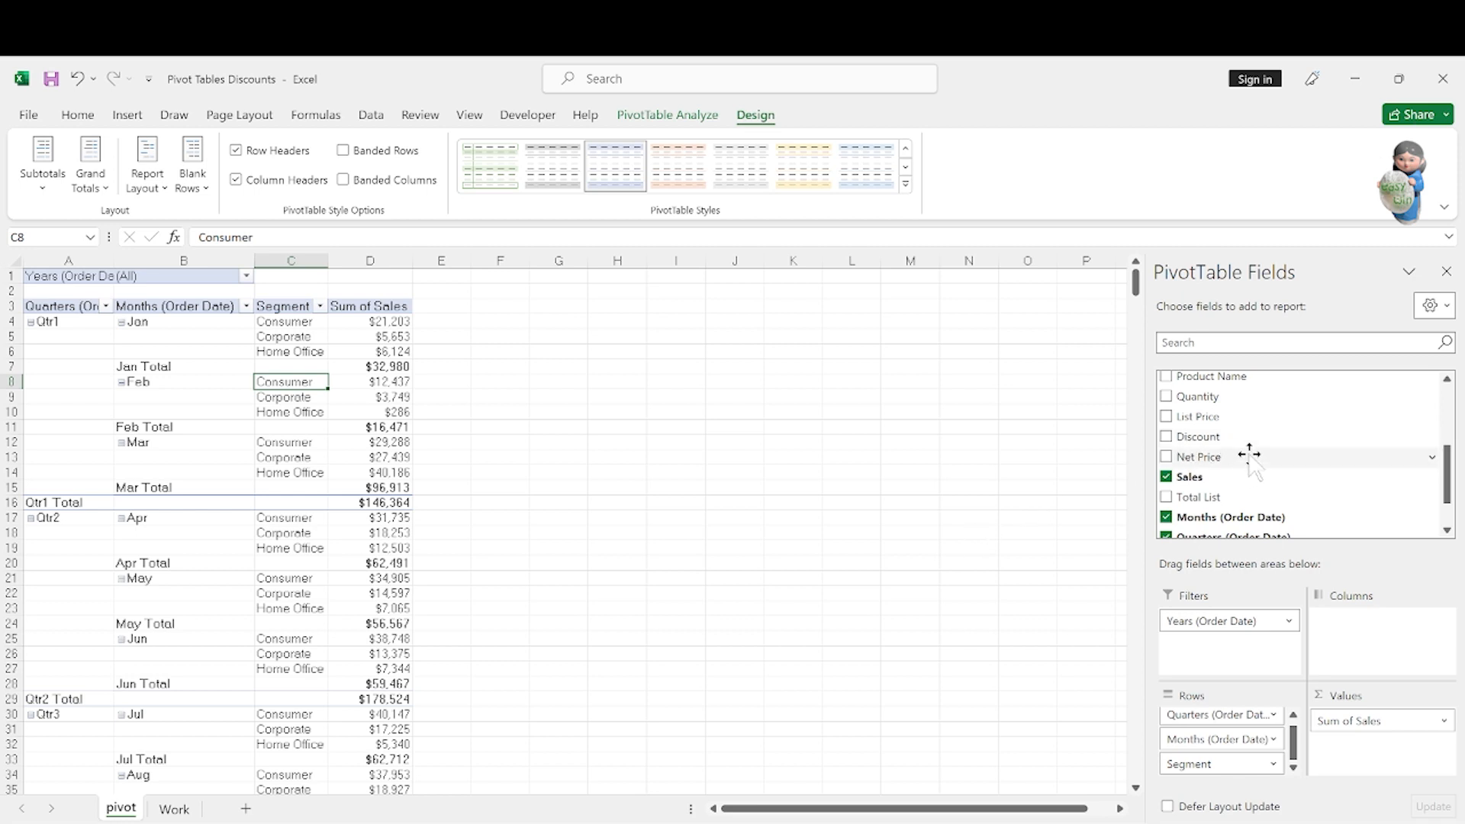
{"action": "left_click_drag", "start_coordinate": [1259, 438], "coordinate": [1408, 753]}
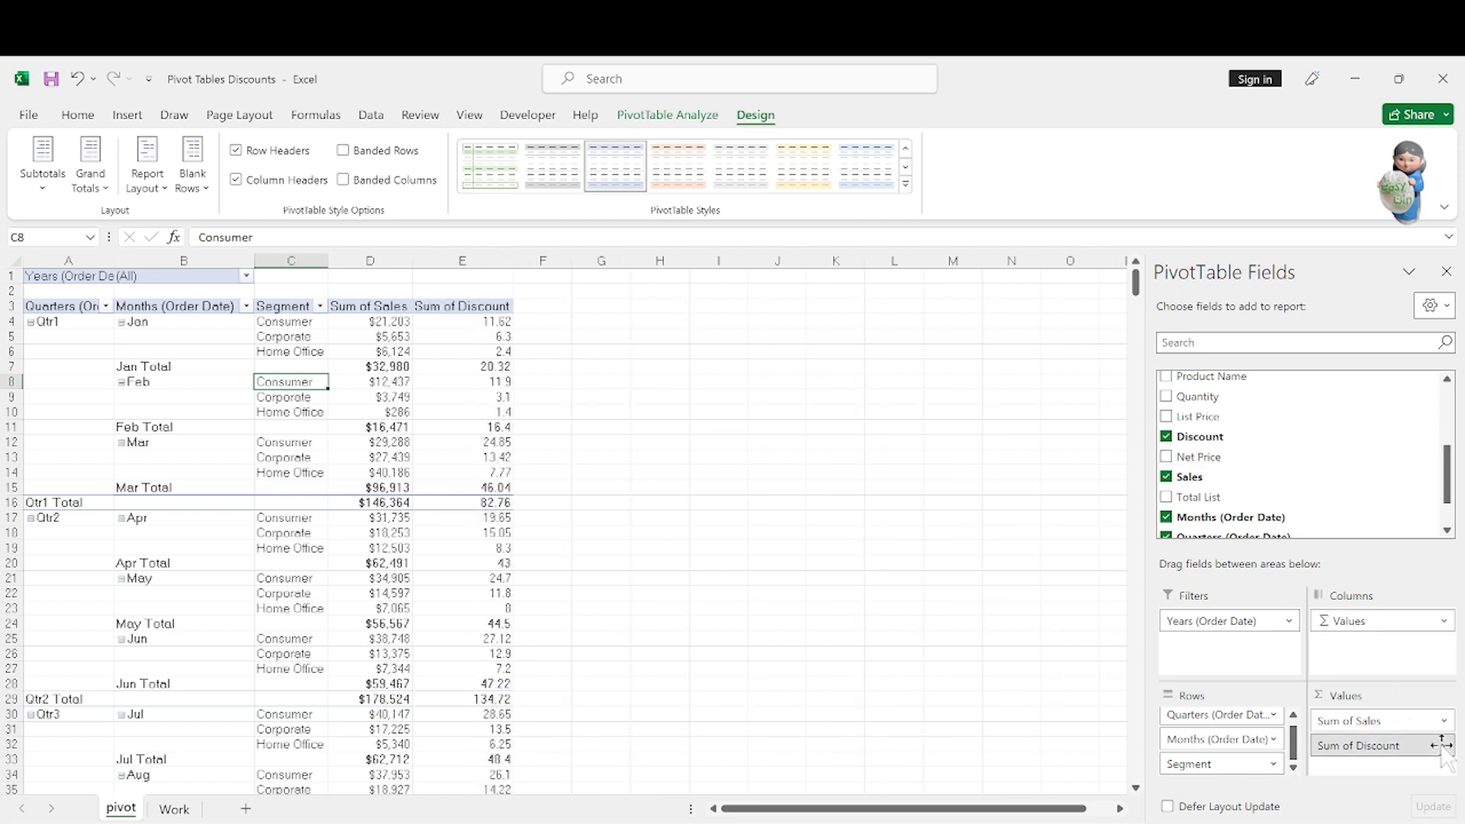
{"action": "left_click", "coordinate": [1443, 746]}
{"action": "left_click", "coordinate": [1357, 723]}
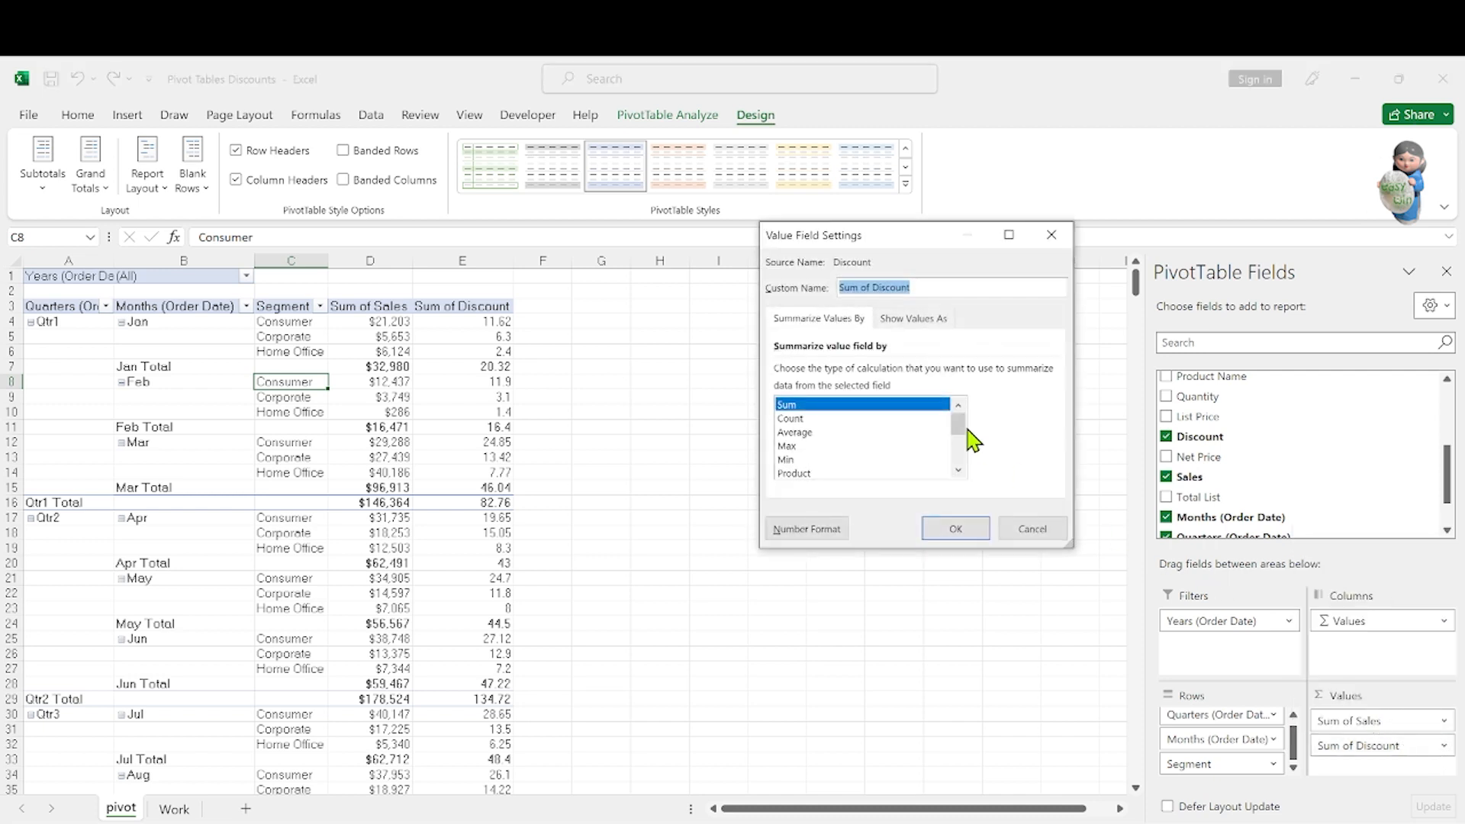
{"action": "left_click", "coordinate": [862, 432]}
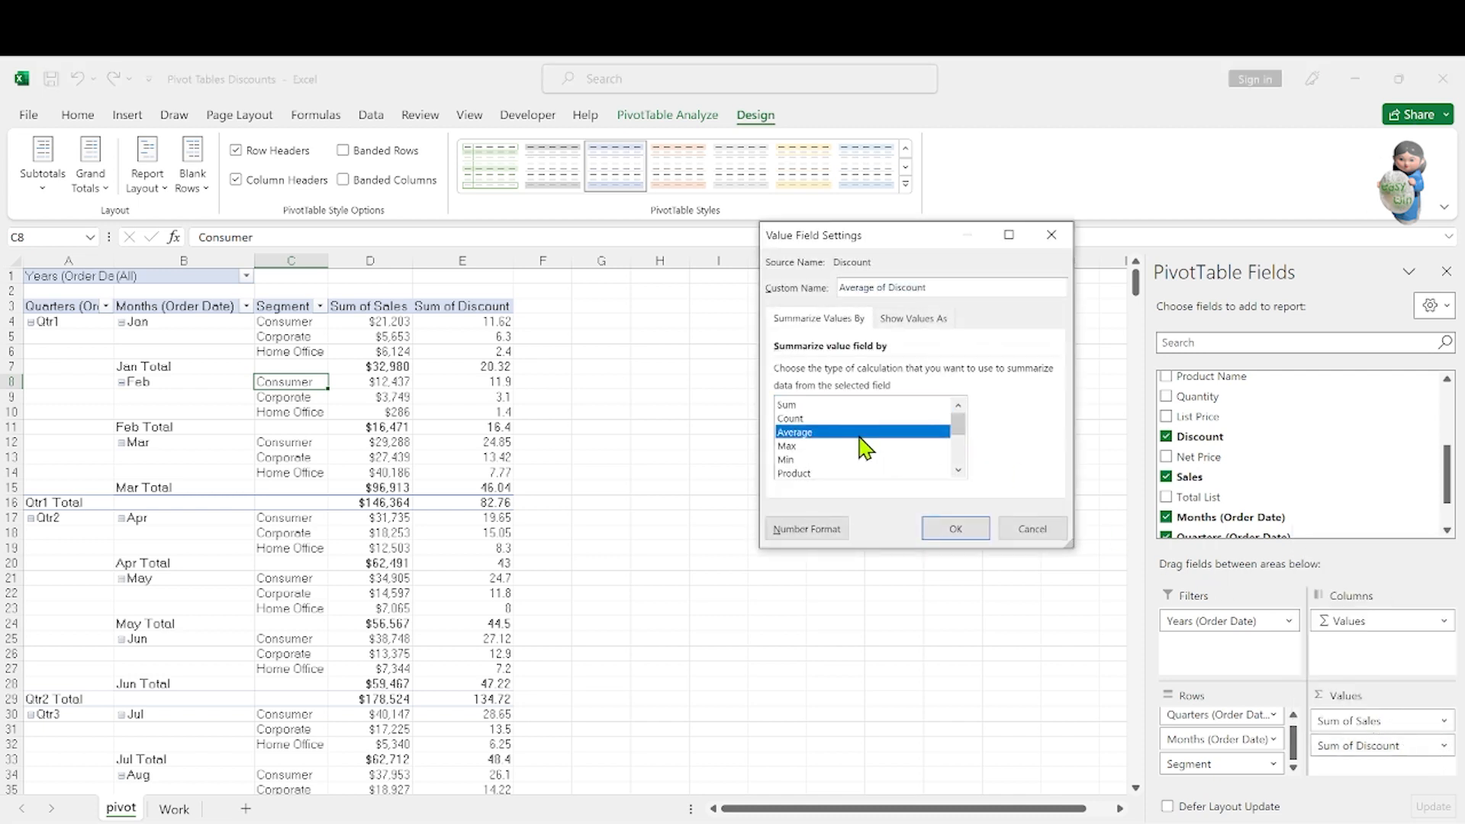
- Format the Average of Discount values as a percentage with one decimal place
{"action": "left_click", "coordinate": [826, 531]}
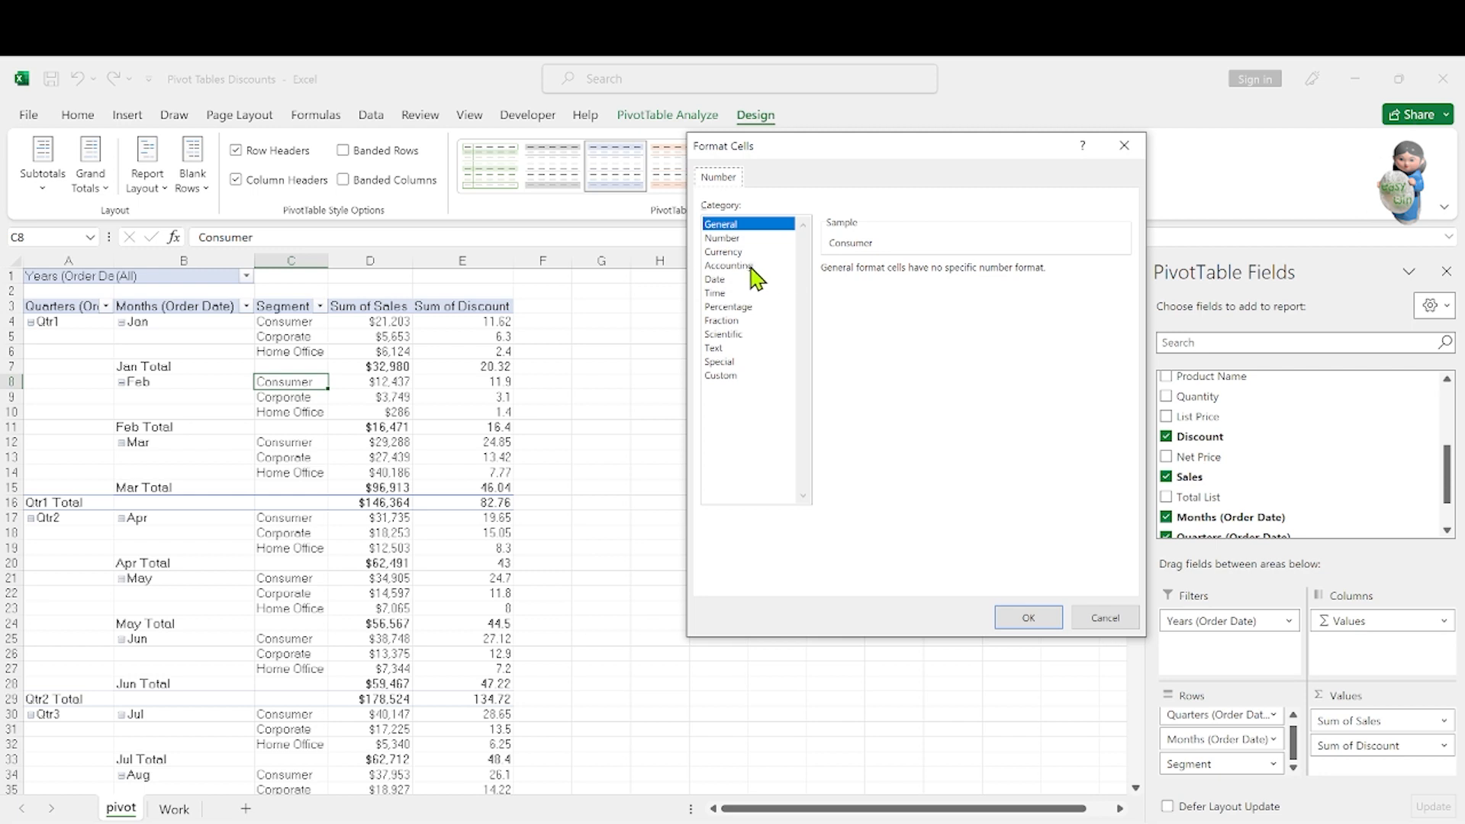
{"action": "left_click", "coordinate": [738, 308]}
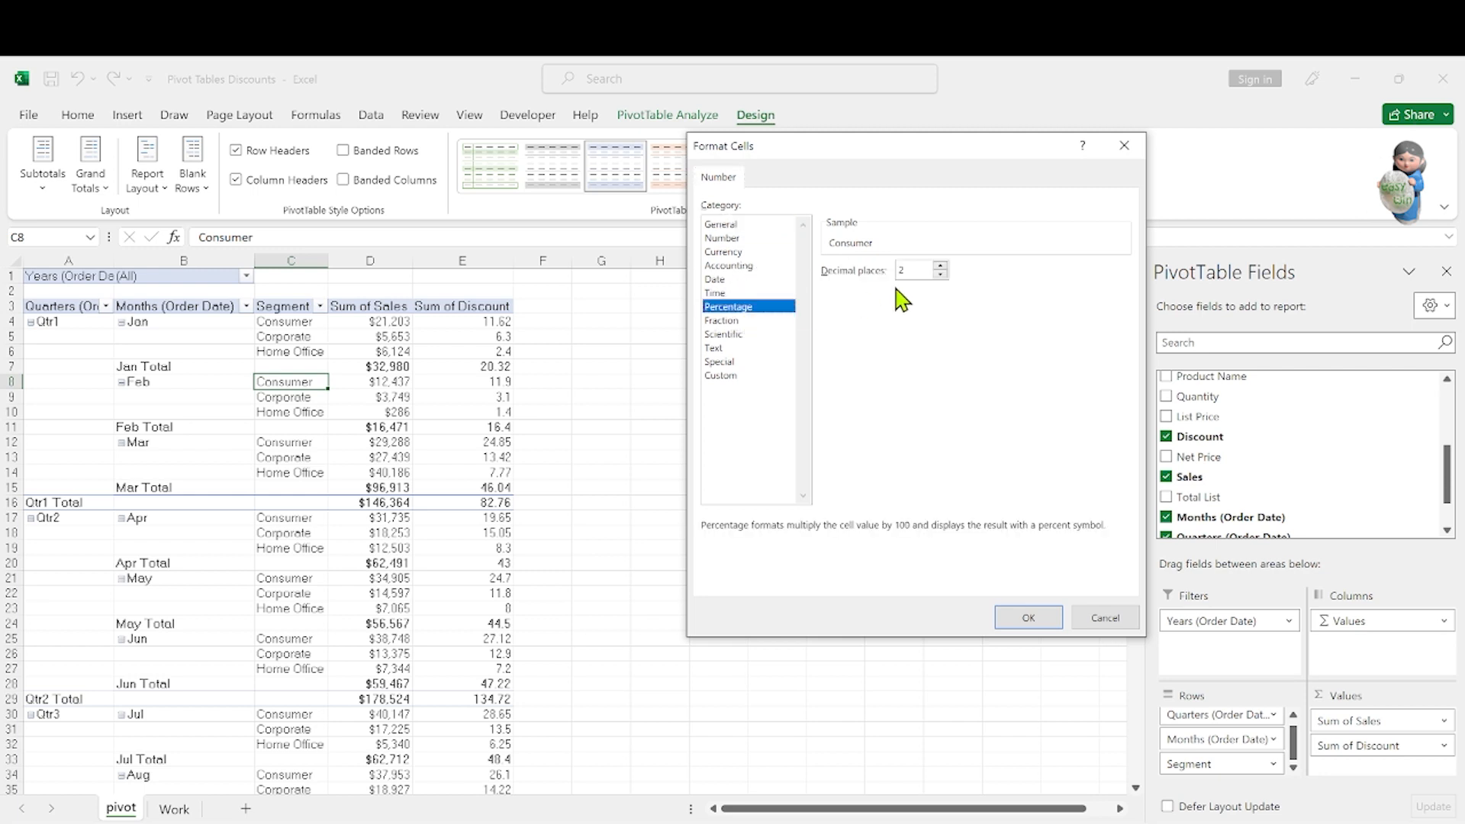
{"action": "left_click", "coordinate": [1030, 618]}
{"action": "left_click", "coordinate": [966, 534]}
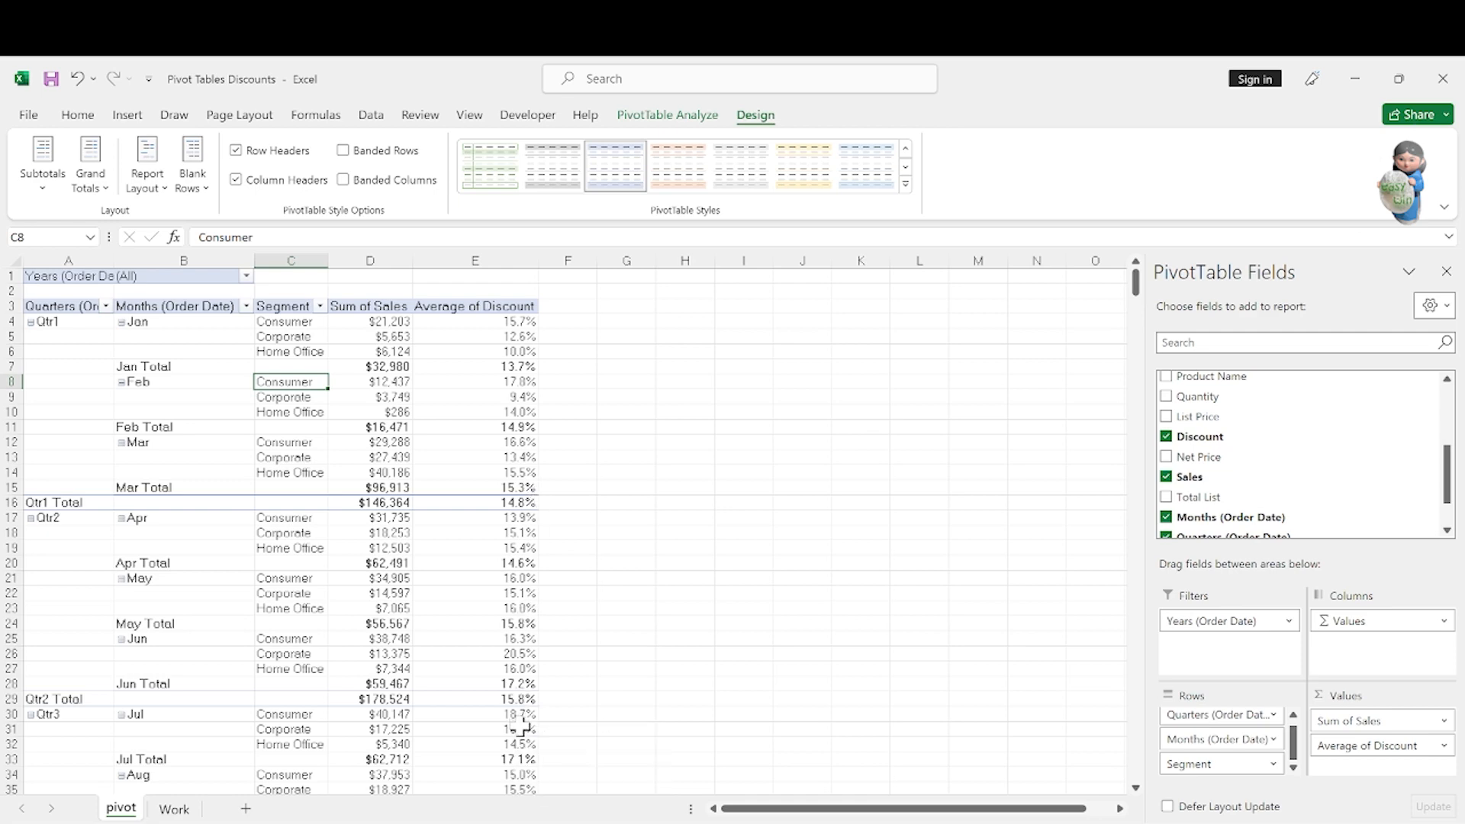
- Check the list price and Sales formula of the order in row 4159 on the Work sheet and return to the pivot sheet
{"action": "left_click", "coordinate": [180, 807]}
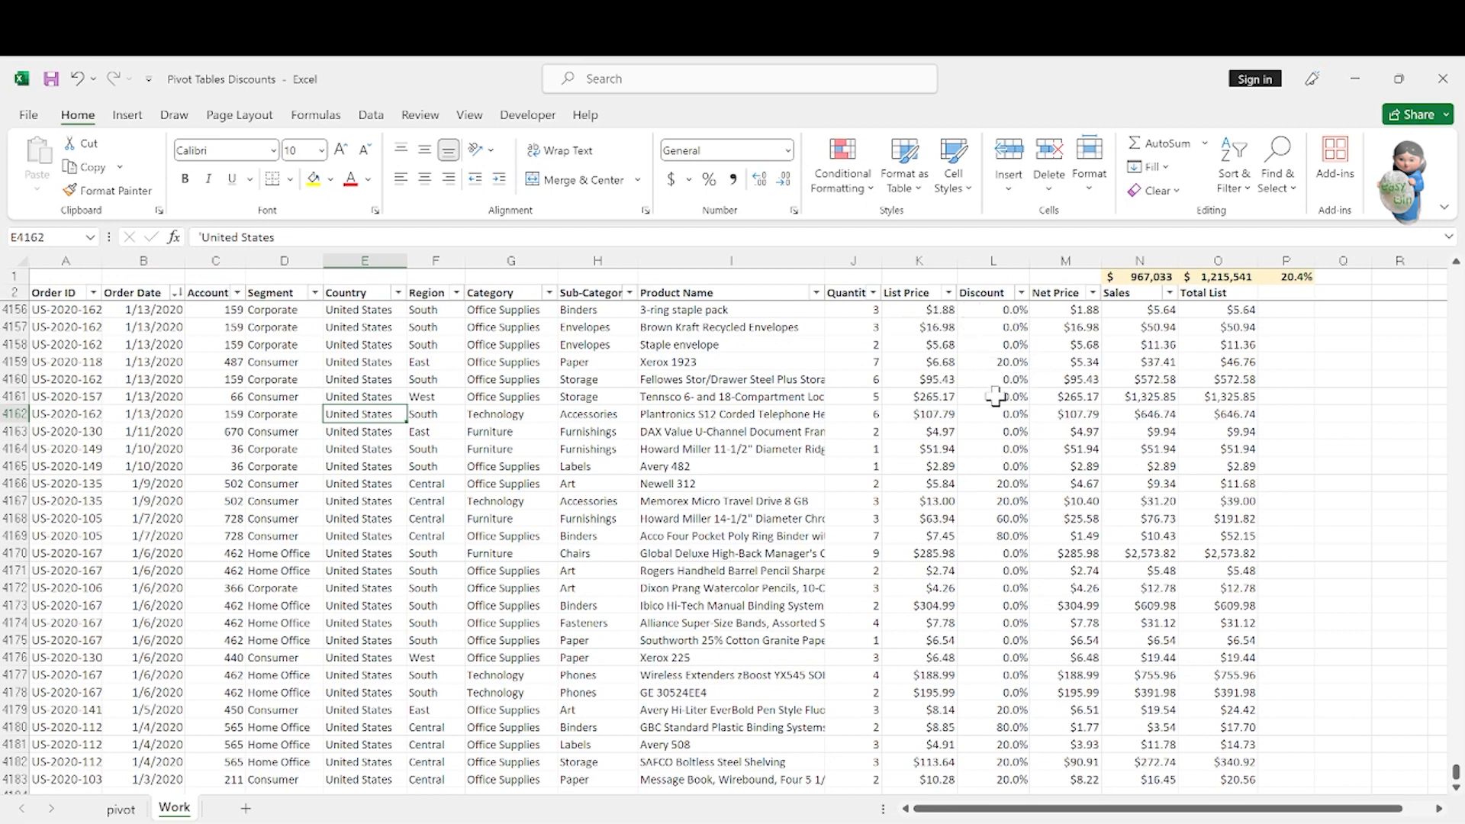
{"action": "left_click", "coordinate": [936, 361]}
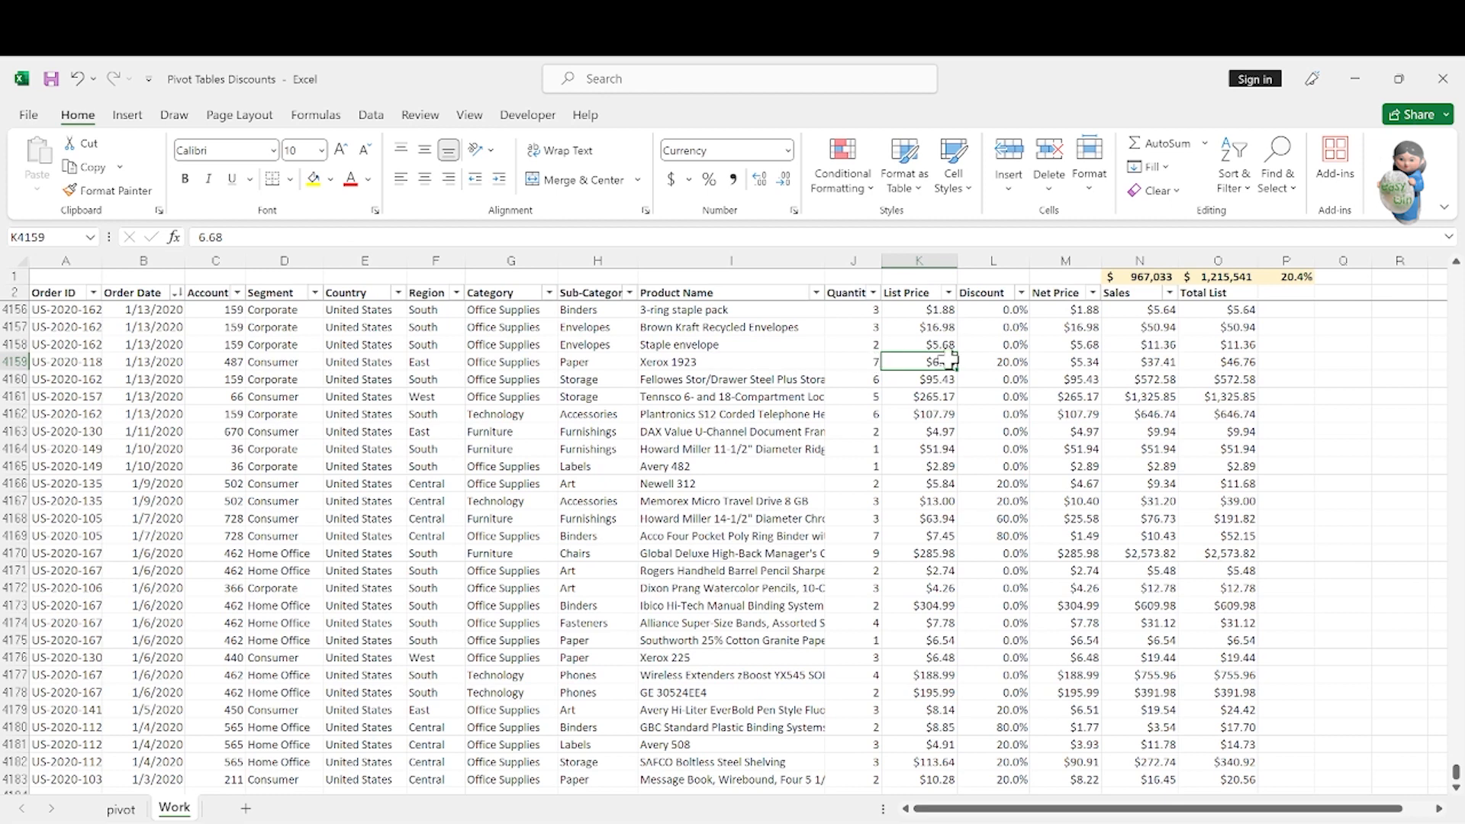
{"action": "left_click", "coordinate": [1130, 361]}
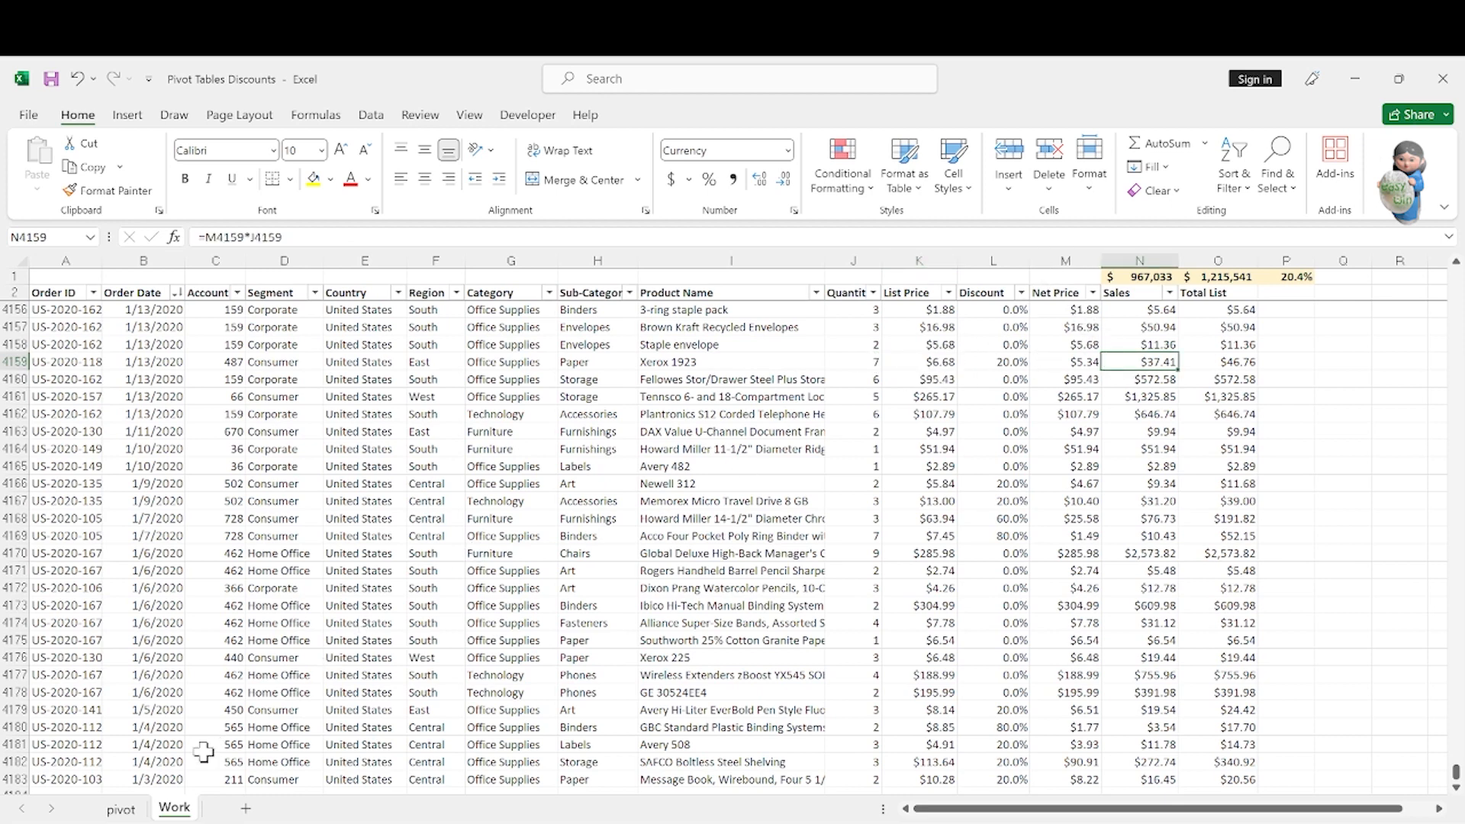
{"action": "left_click", "coordinate": [120, 810]}
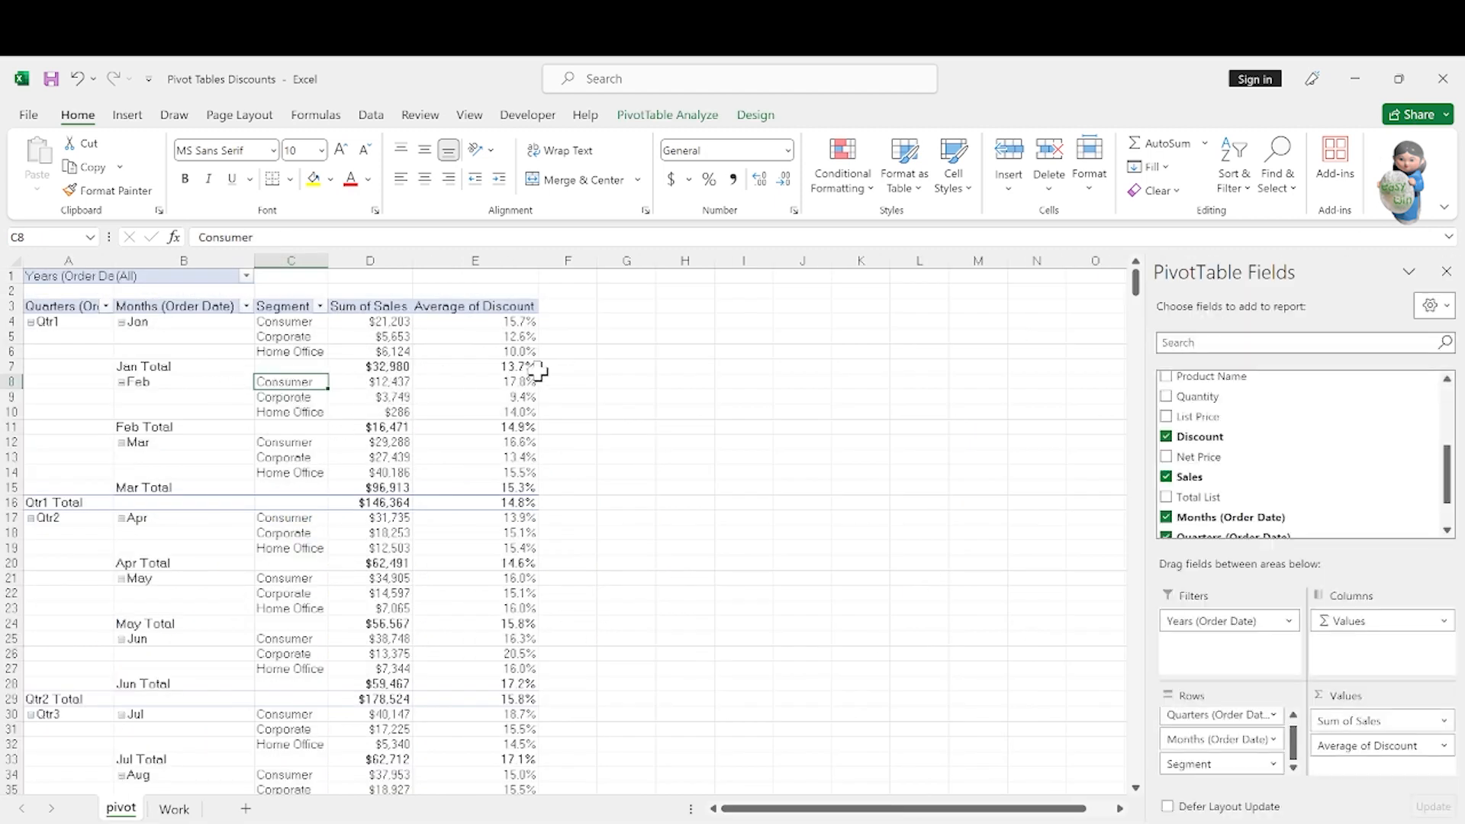
- Create a calculated field named Disc1 and begin its formula with = 1-(
{"action": "mouse_move", "coordinate": [525, 373]}
{"action": "mouse_move", "coordinate": [400, 371]}
{"action": "left_click", "coordinate": [671, 116]}
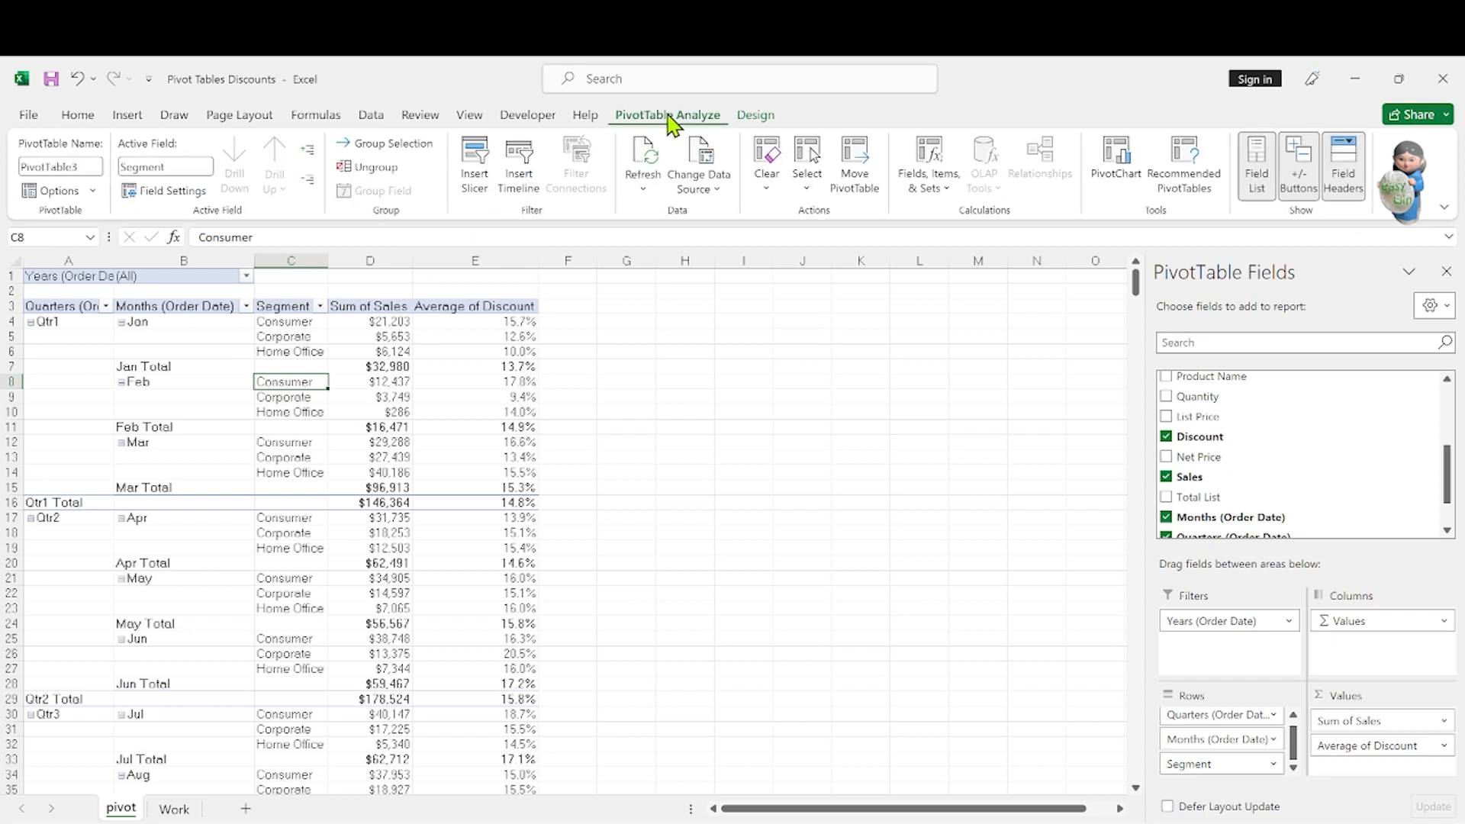
{"action": "left_click", "coordinate": [932, 183]}
{"action": "left_click", "coordinate": [977, 223]}
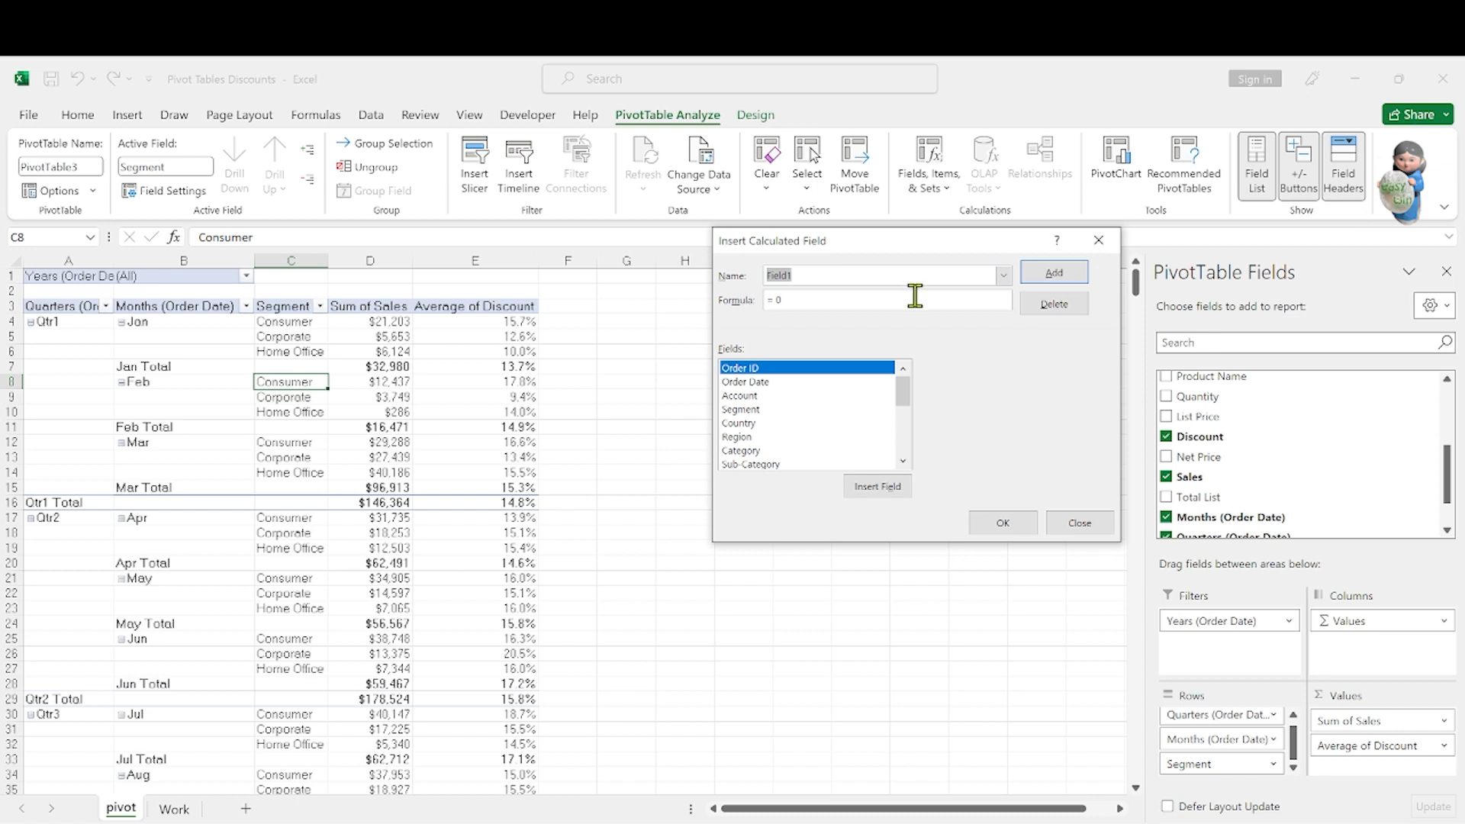
{"action": "type", "text": "Disc1"}
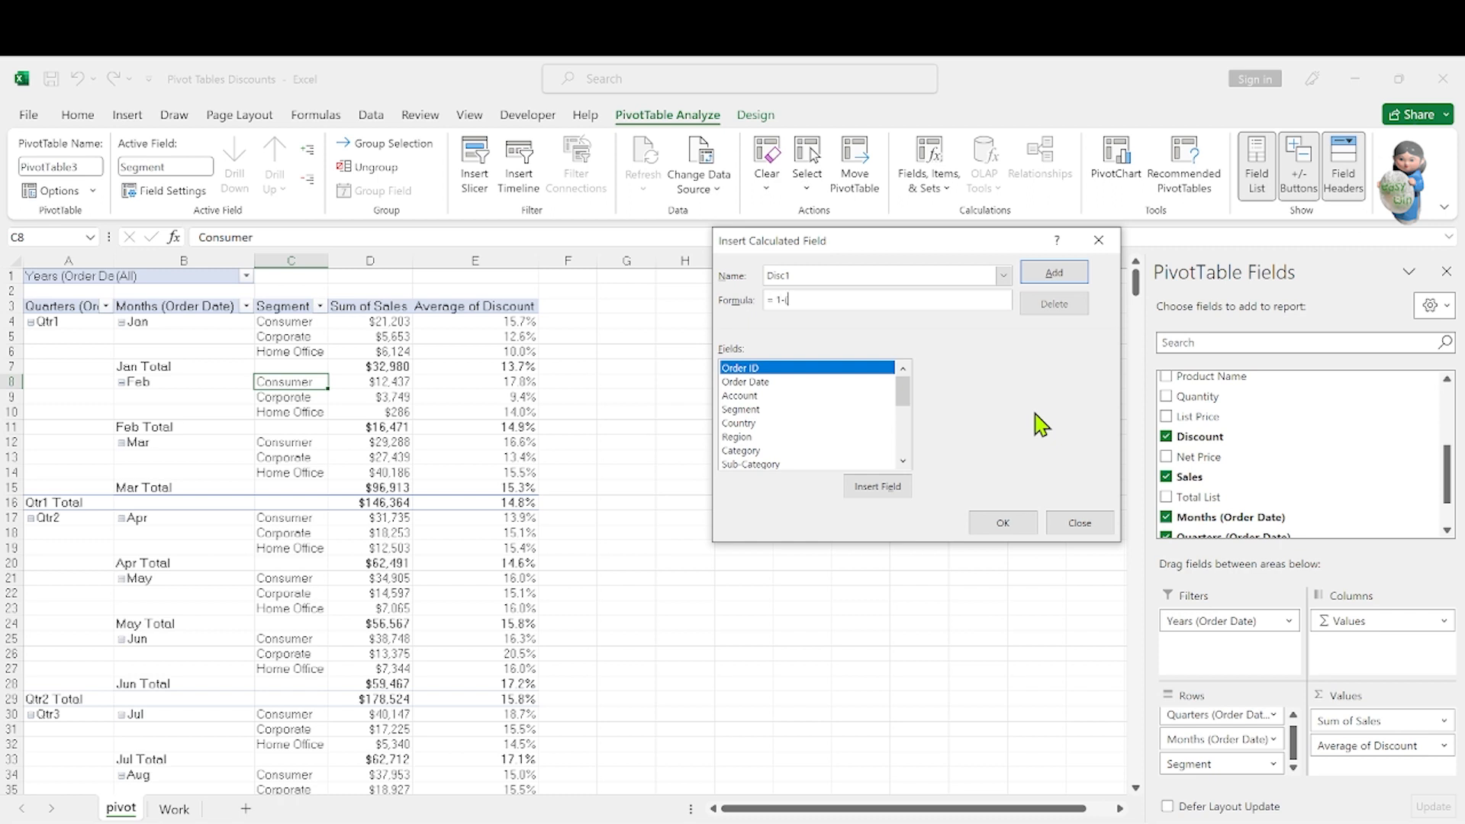
- Complete the Disc1 formula as = 1-(sum(Sales)/sum('Total List')) using the Sales and Total List fields
{"action": "left_click_drag", "start_coordinate": [904, 390], "coordinate": [909, 431]}
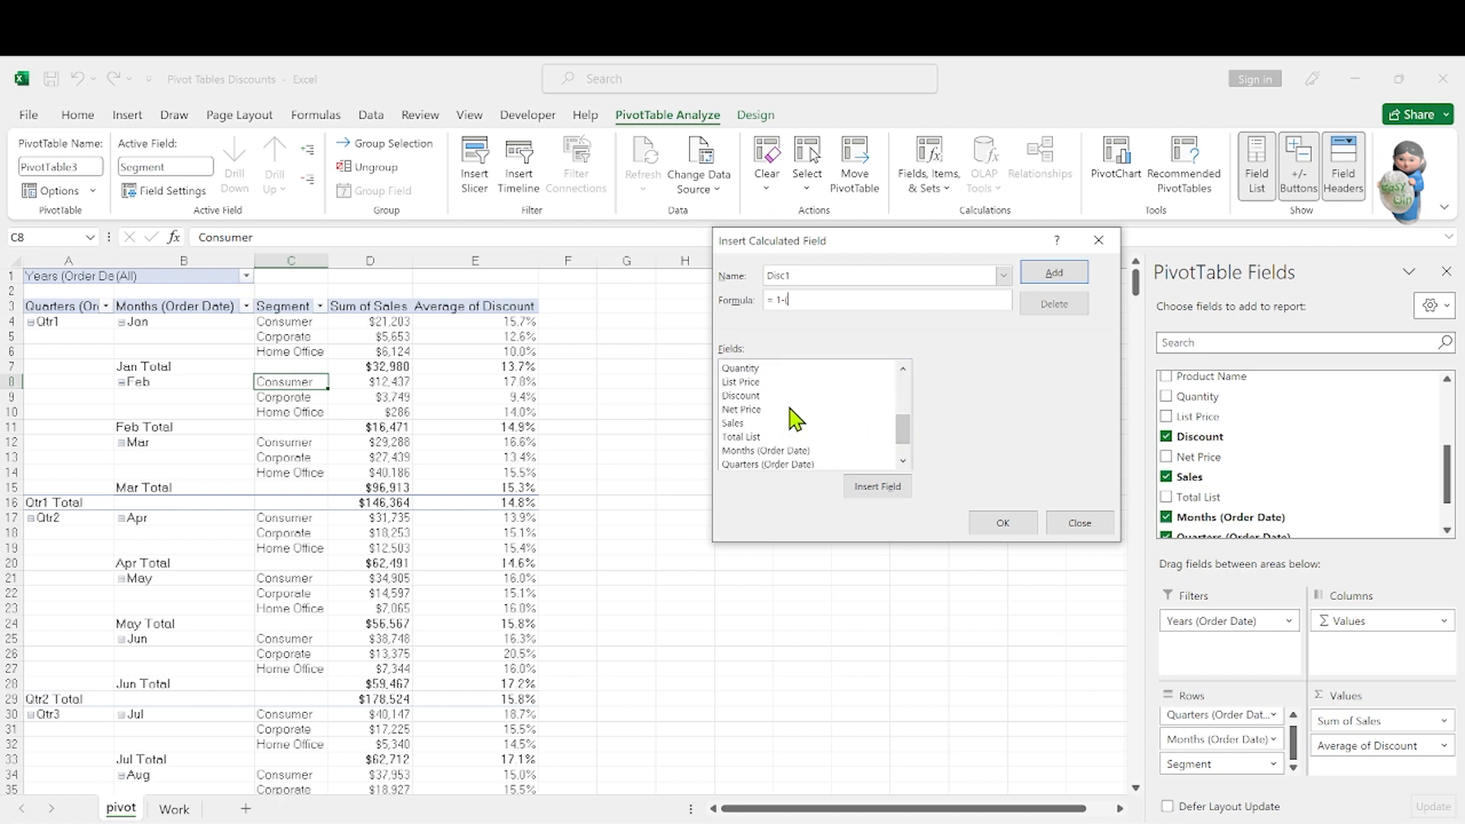
{"action": "left_click", "coordinate": [764, 424]}
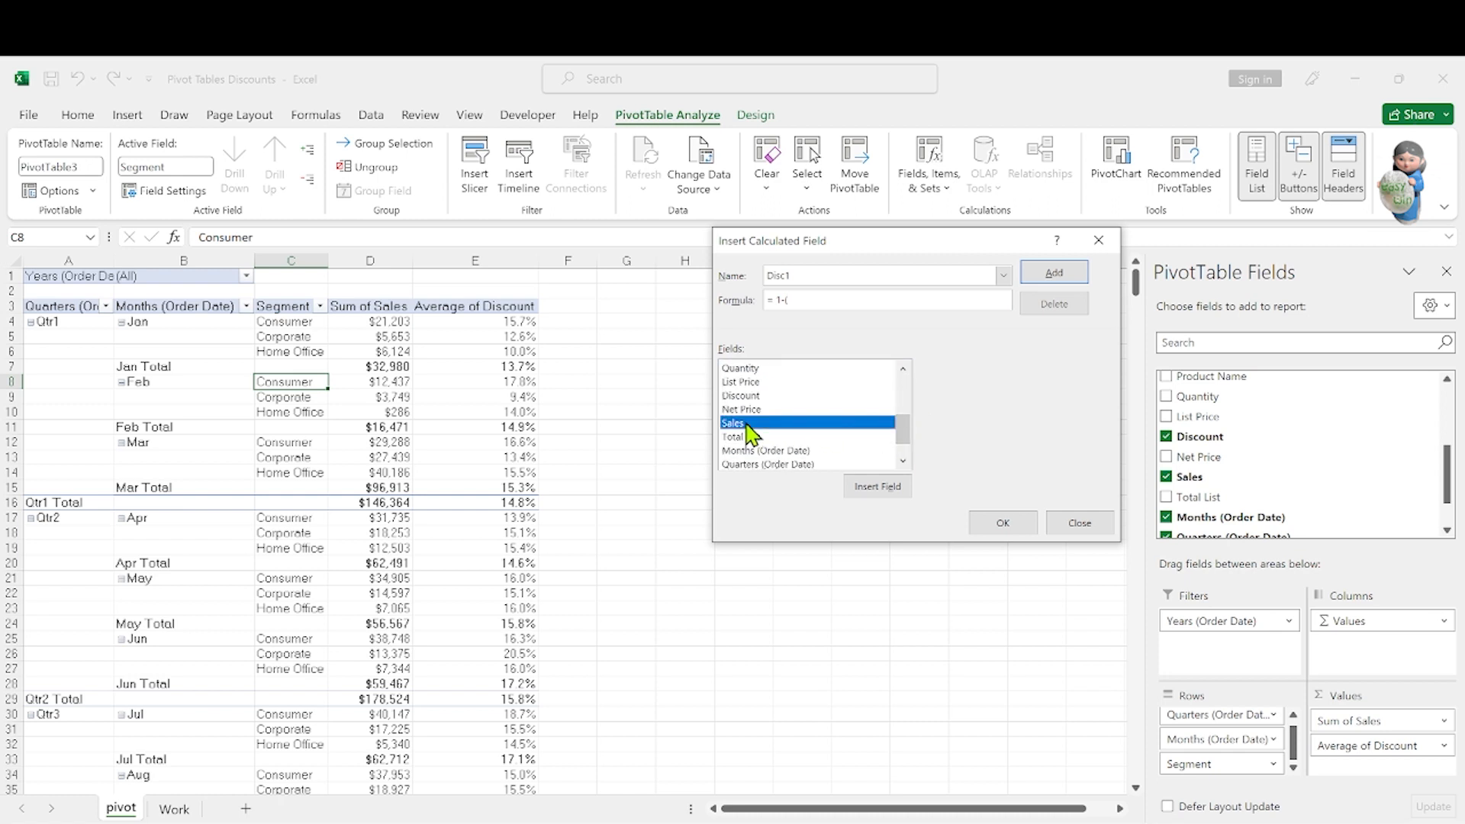
{"action": "double_click", "coordinate": [810, 424]}
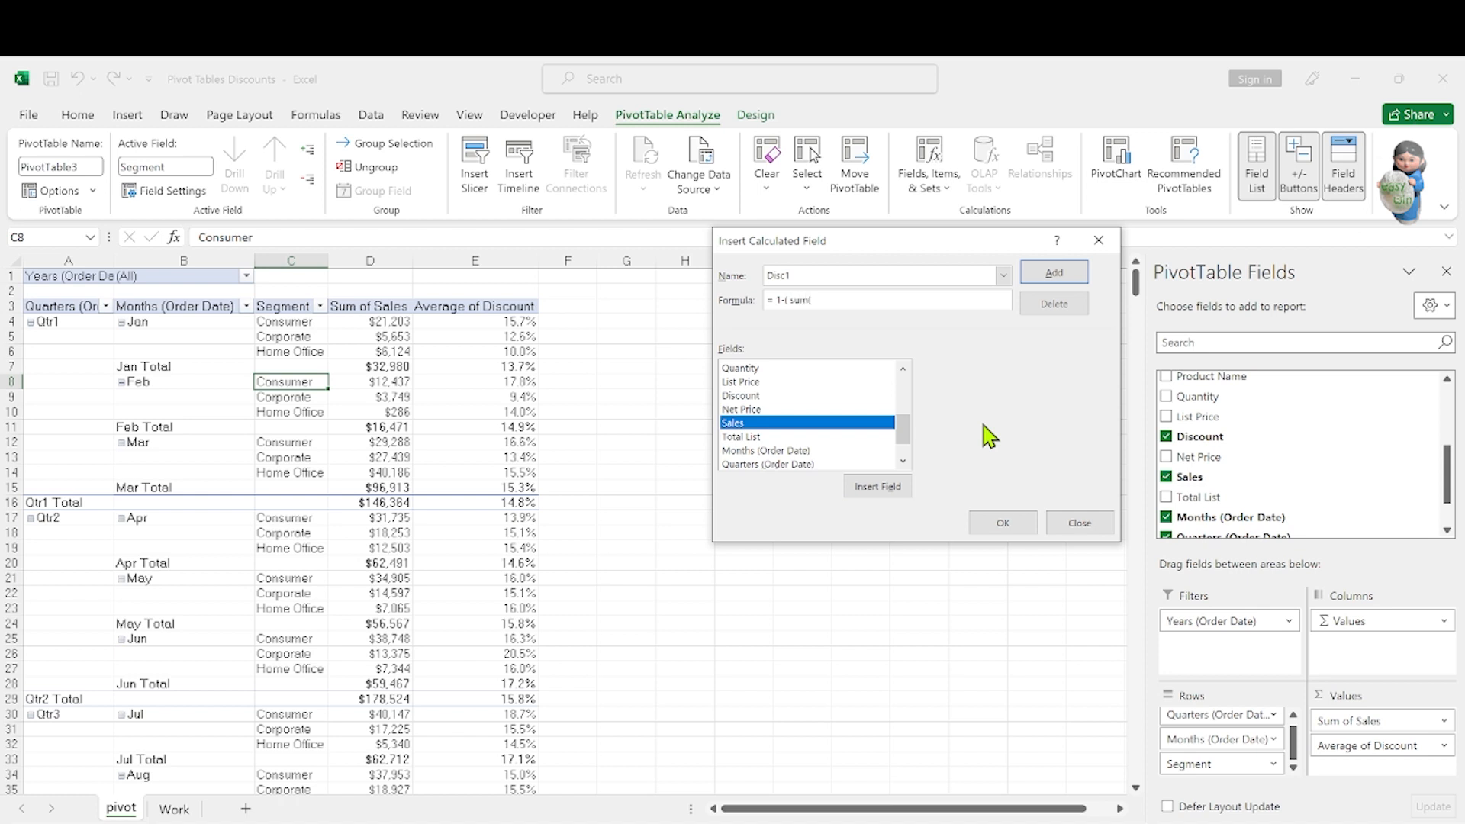
{"action": "double_click", "coordinate": [813, 424]}
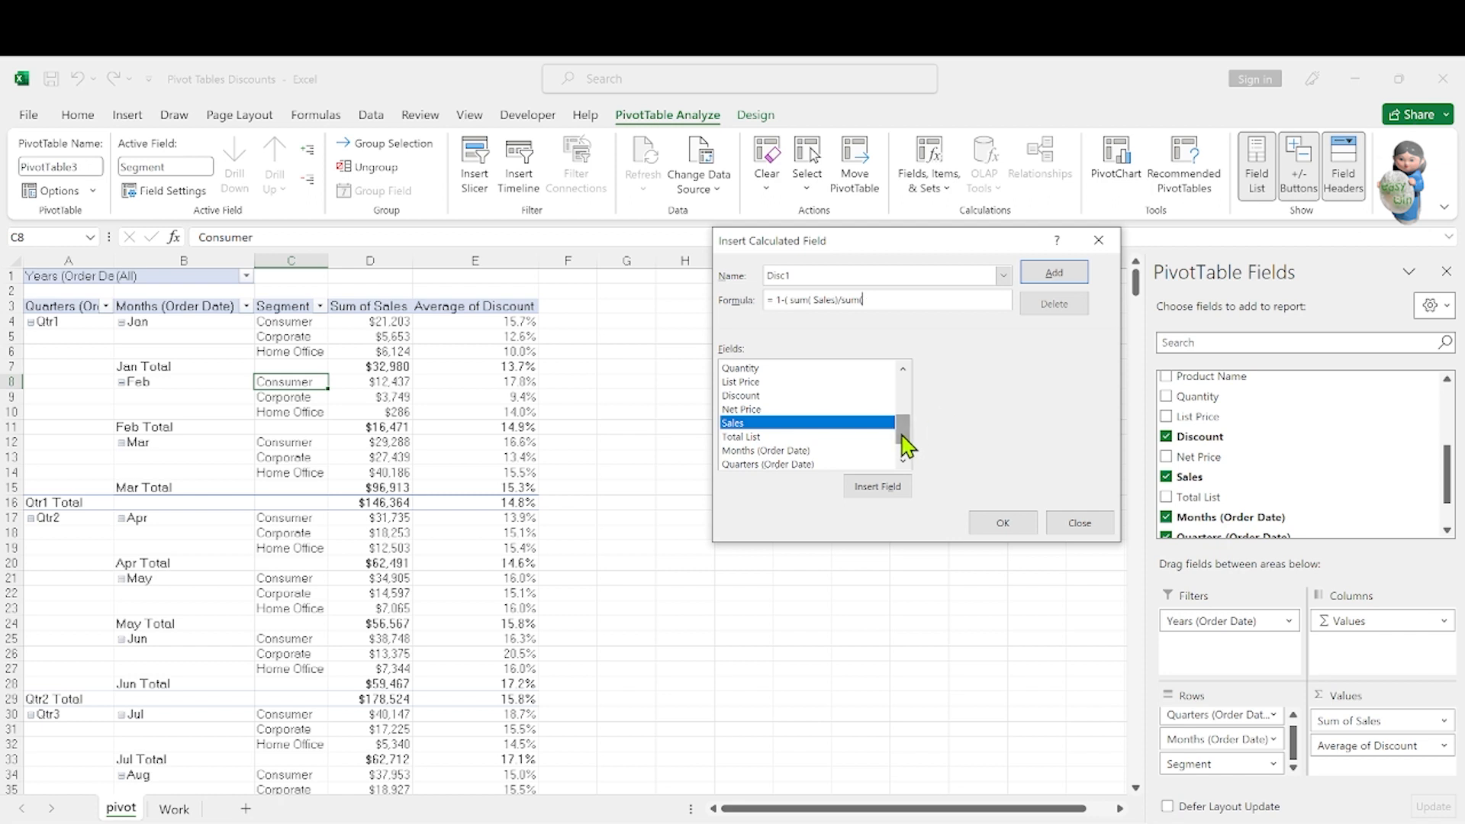
{"action": "left_click_drag", "start_coordinate": [902, 435], "coordinate": [906, 462]}
{"action": "left_click", "coordinate": [770, 411]}
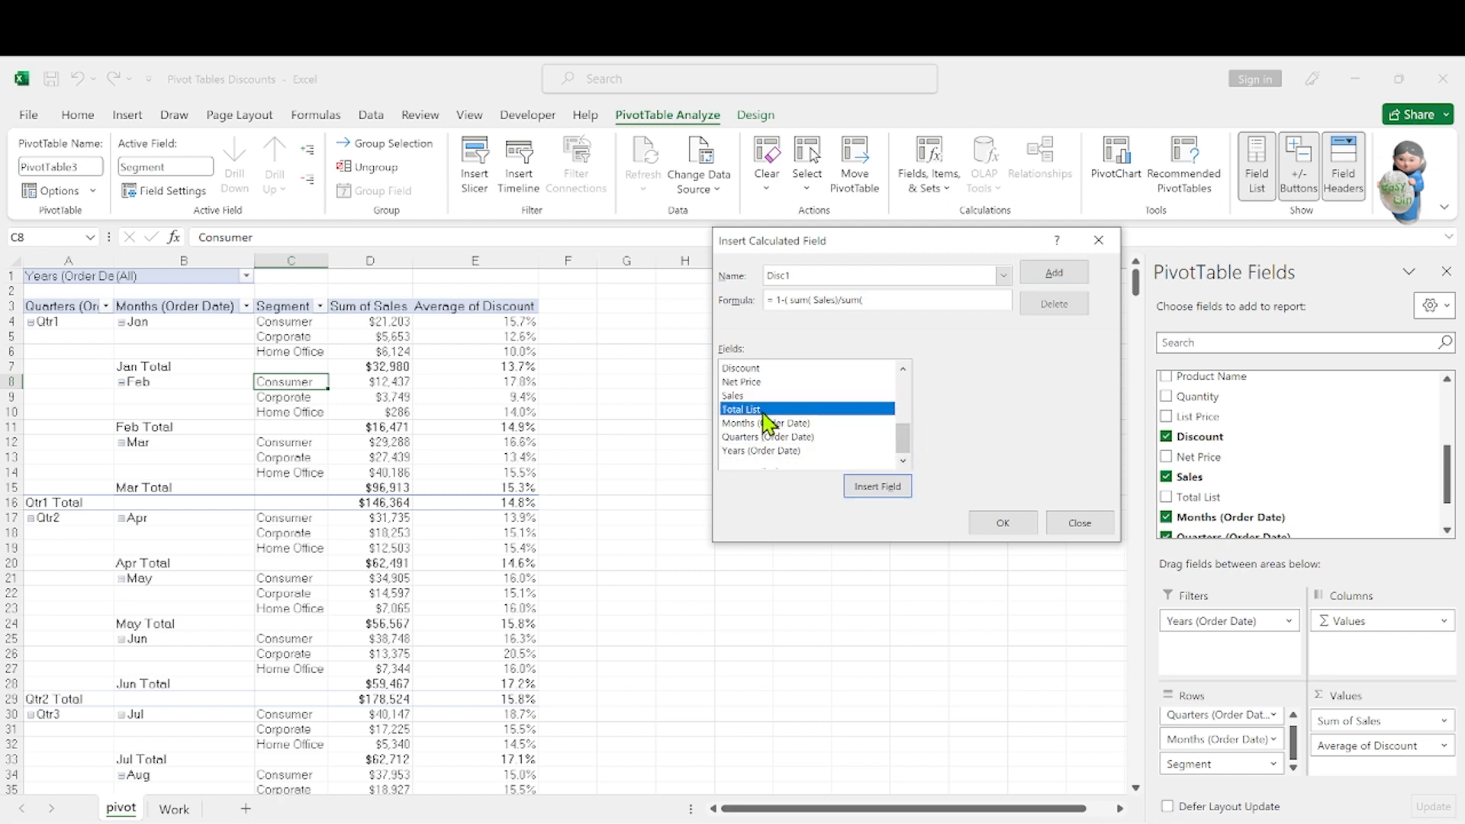
{"action": "double_click", "coordinate": [816, 410]}
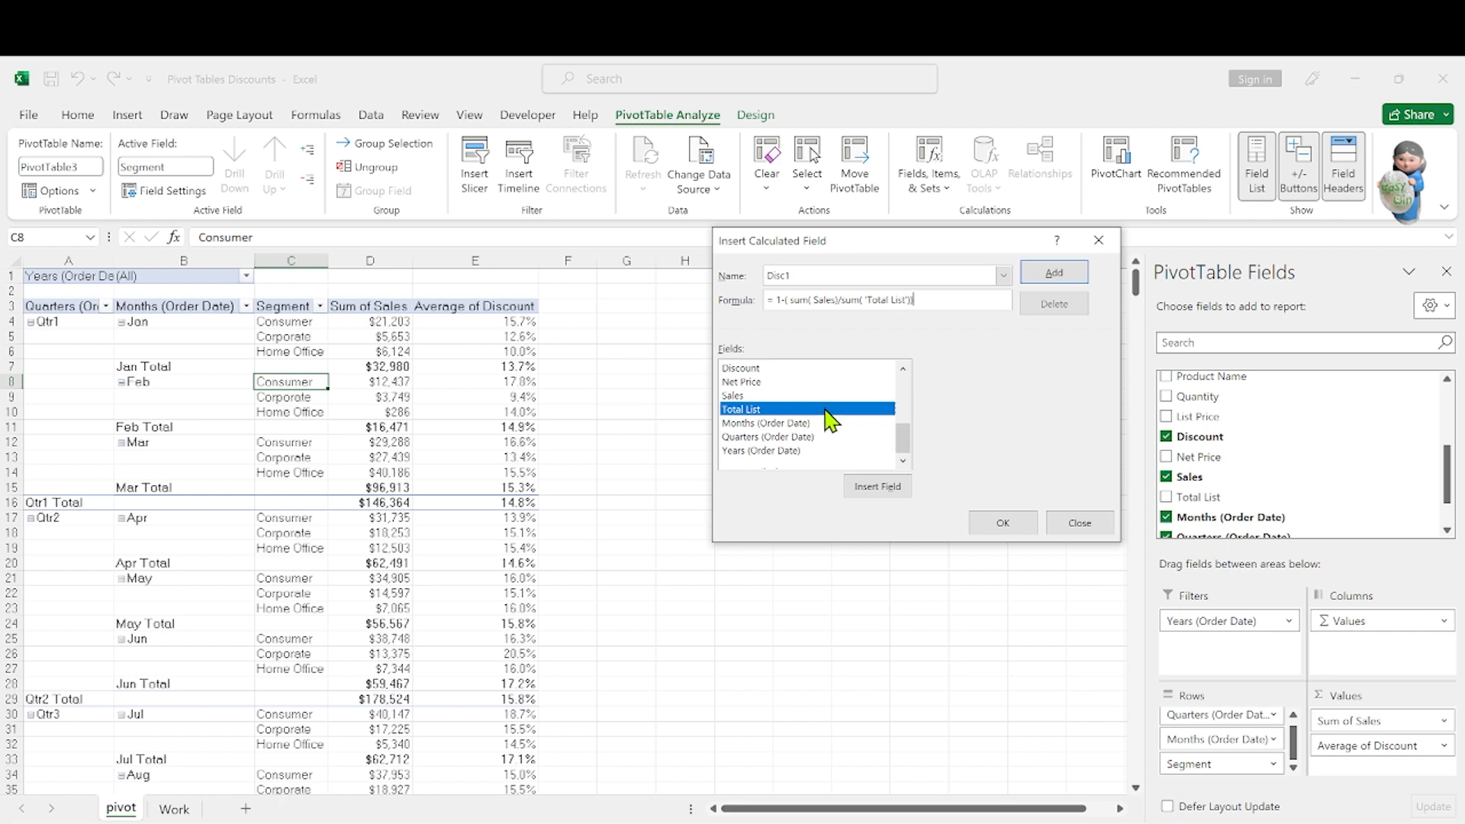
{"action": "left_click", "coordinate": [886, 490]}
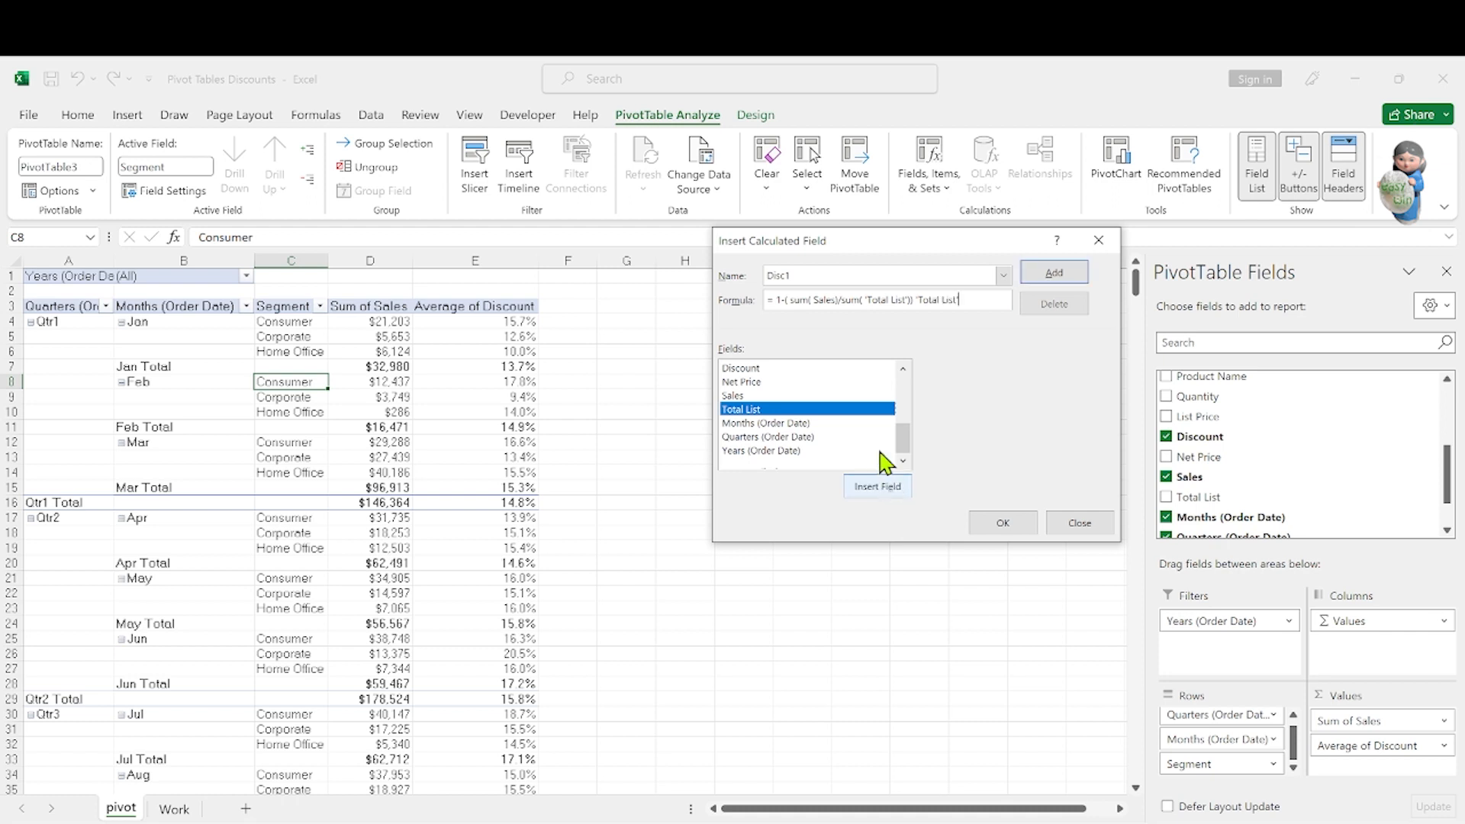
{"action": "left_click", "coordinate": [1007, 523]}
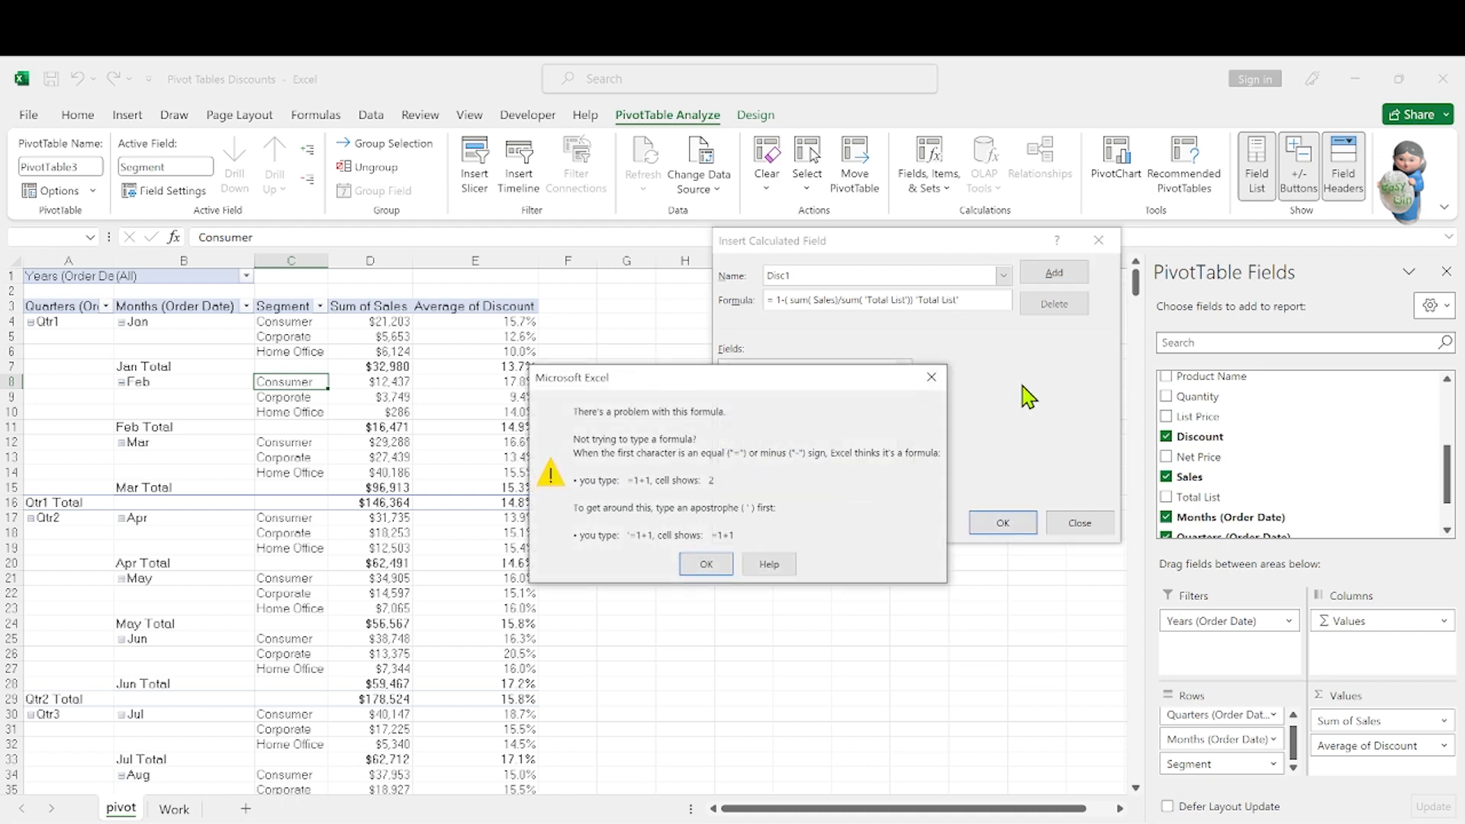
{"action": "left_click", "coordinate": [704, 564]}
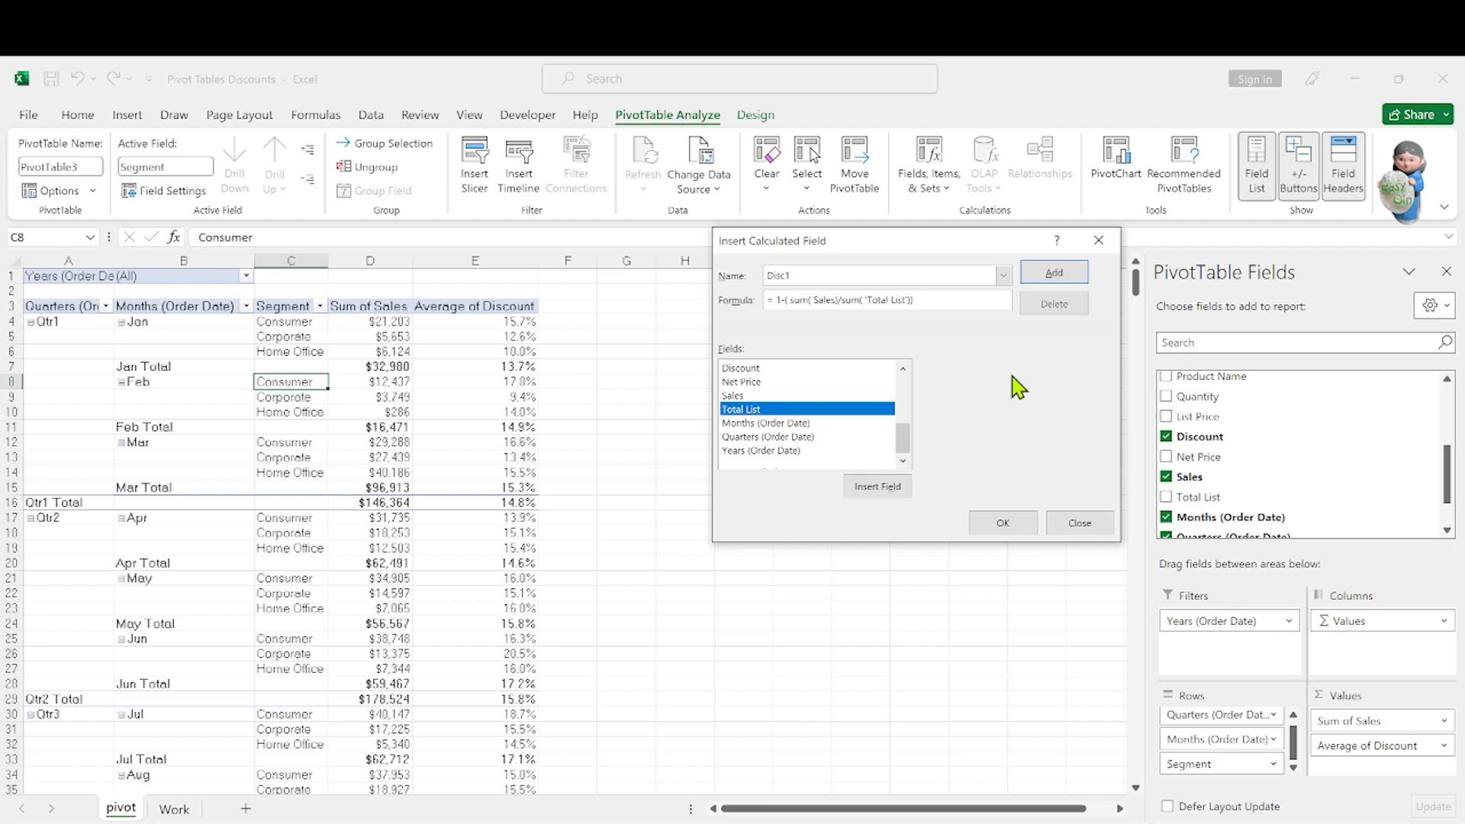
- Add the calculated field Disc1 to the PivotTable
{"action": "left_click", "coordinate": [1053, 273]}
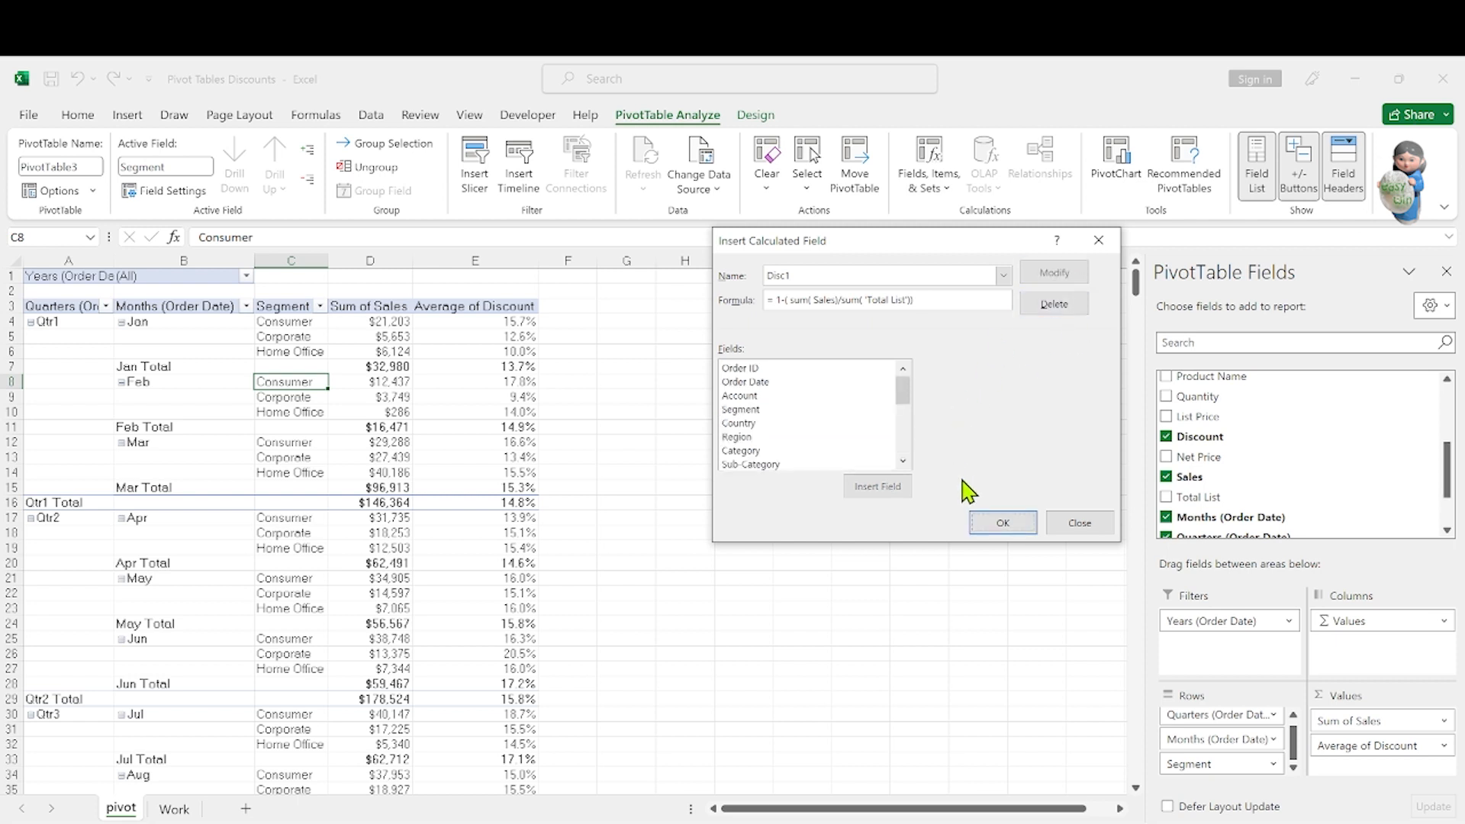
{"action": "left_click", "coordinate": [1004, 525]}
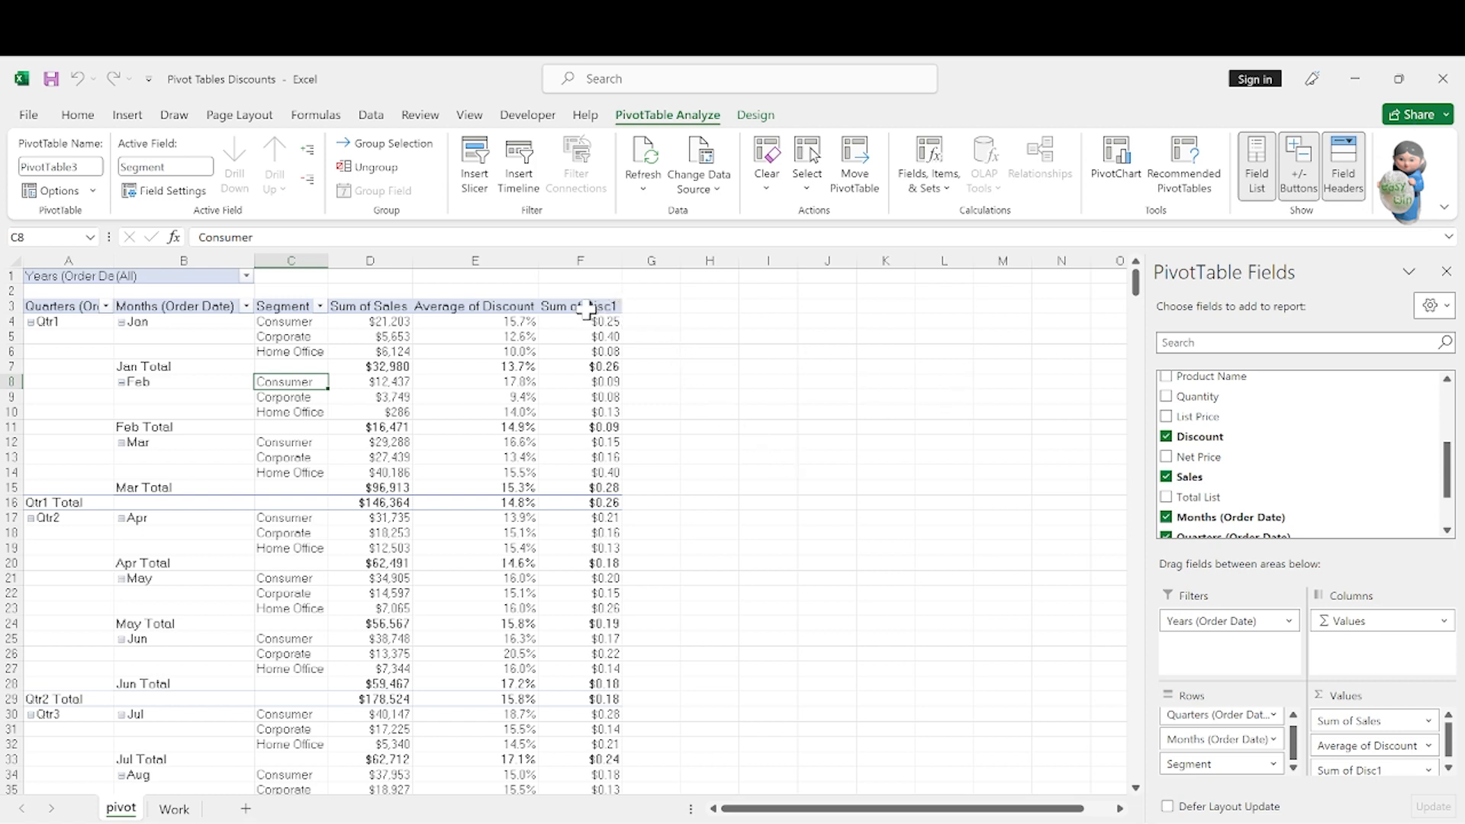
- Summarize the Disc1 value field by Average and format its numbers as Percentage with 1 decimal place
{"action": "left_click", "coordinate": [1445, 767]}
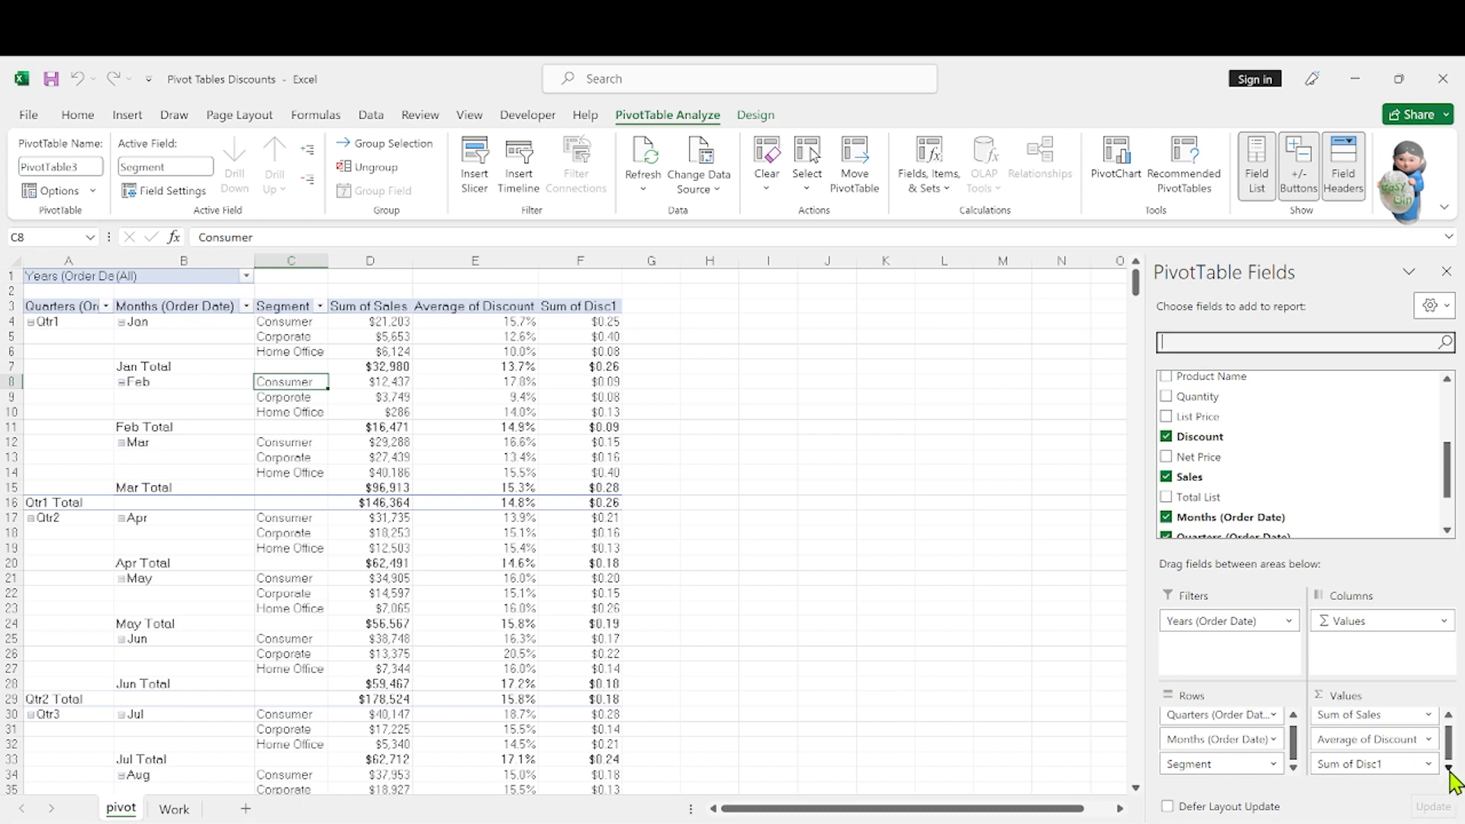
{"action": "left_click", "coordinate": [1408, 764]}
{"action": "left_click", "coordinate": [1382, 740]}
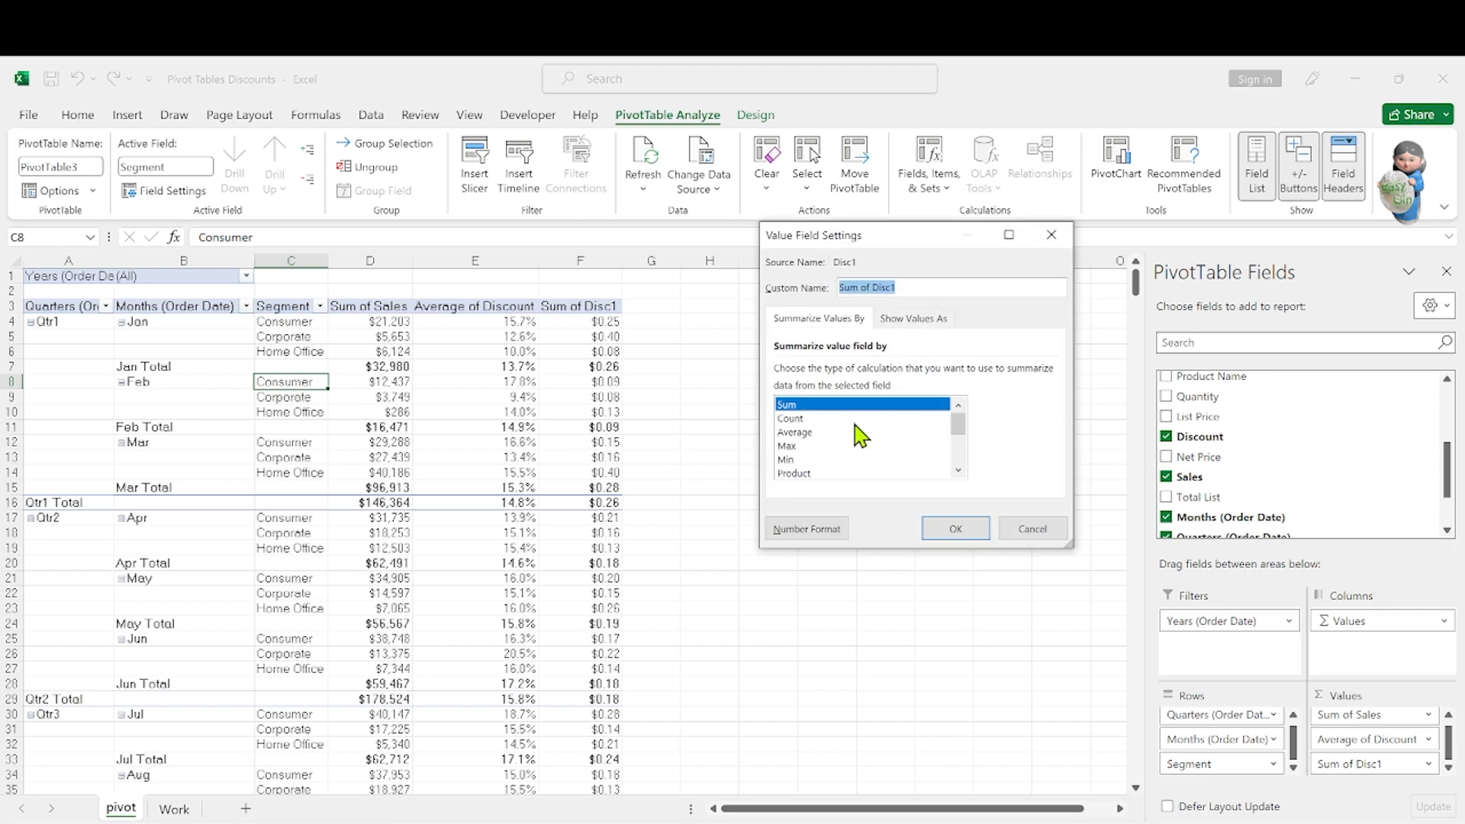
{"action": "left_click", "coordinate": [810, 433]}
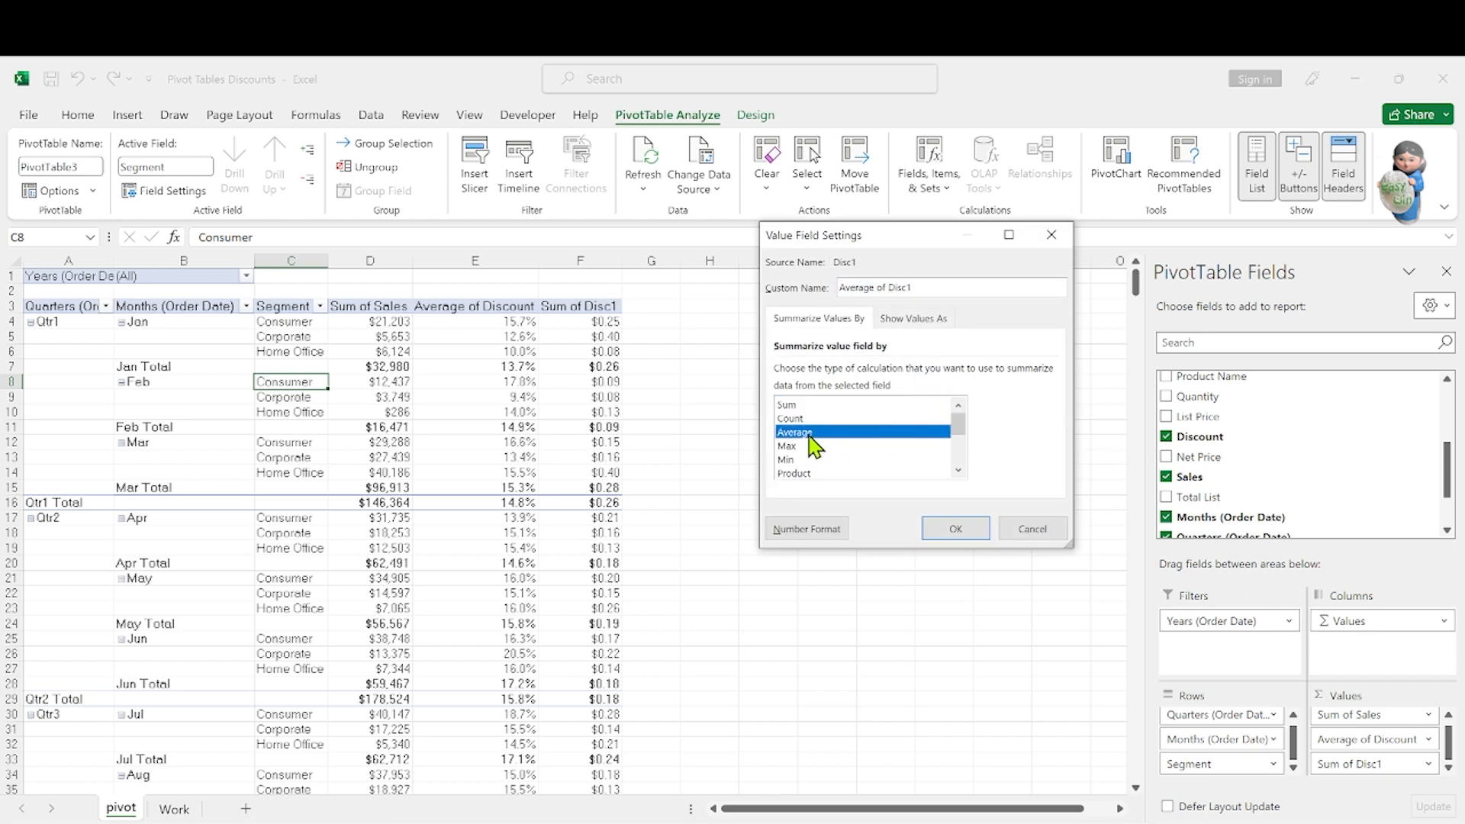
{"action": "left_click", "coordinate": [823, 530]}
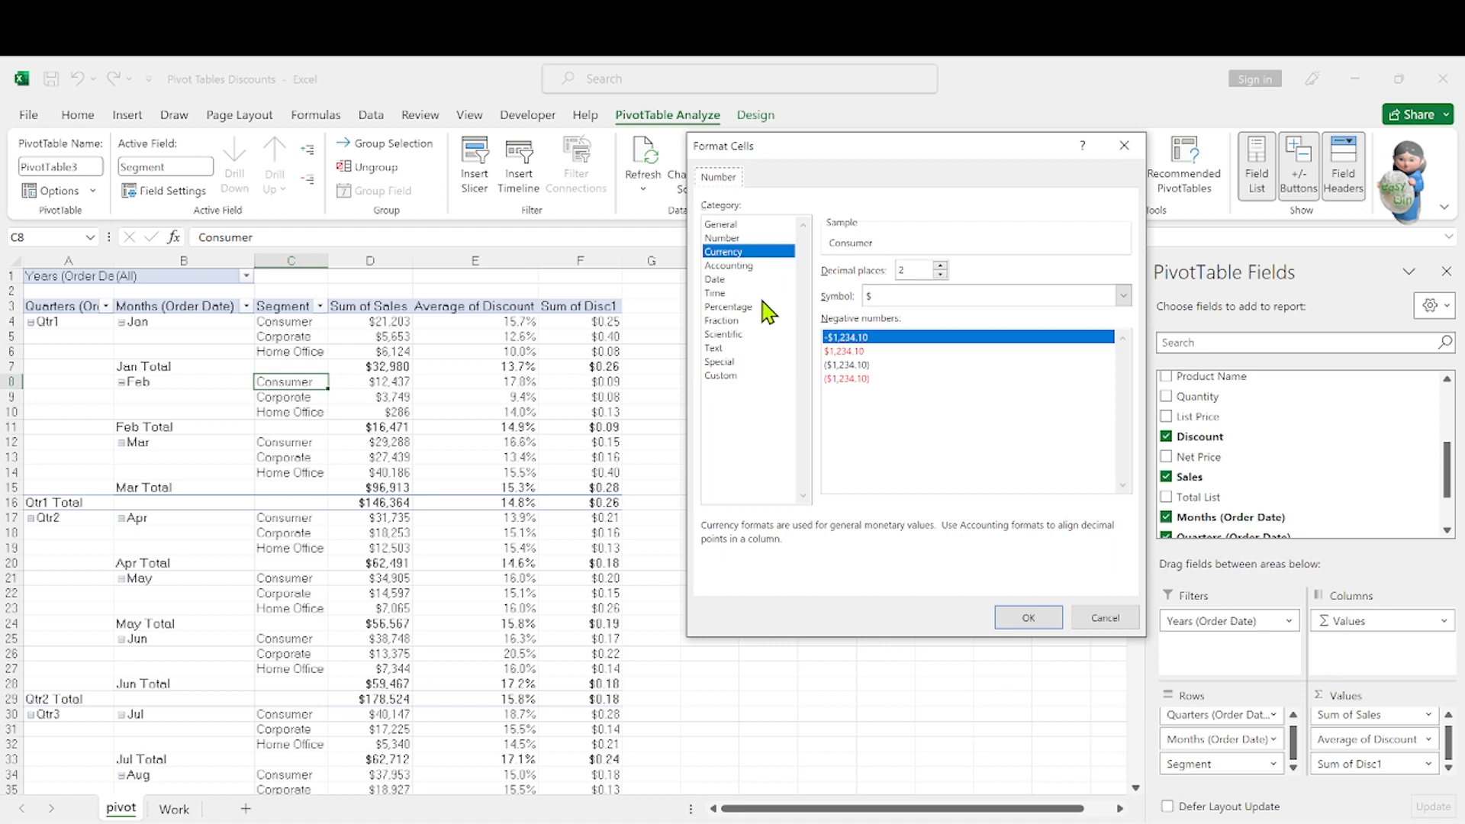
{"action": "left_click", "coordinate": [760, 307]}
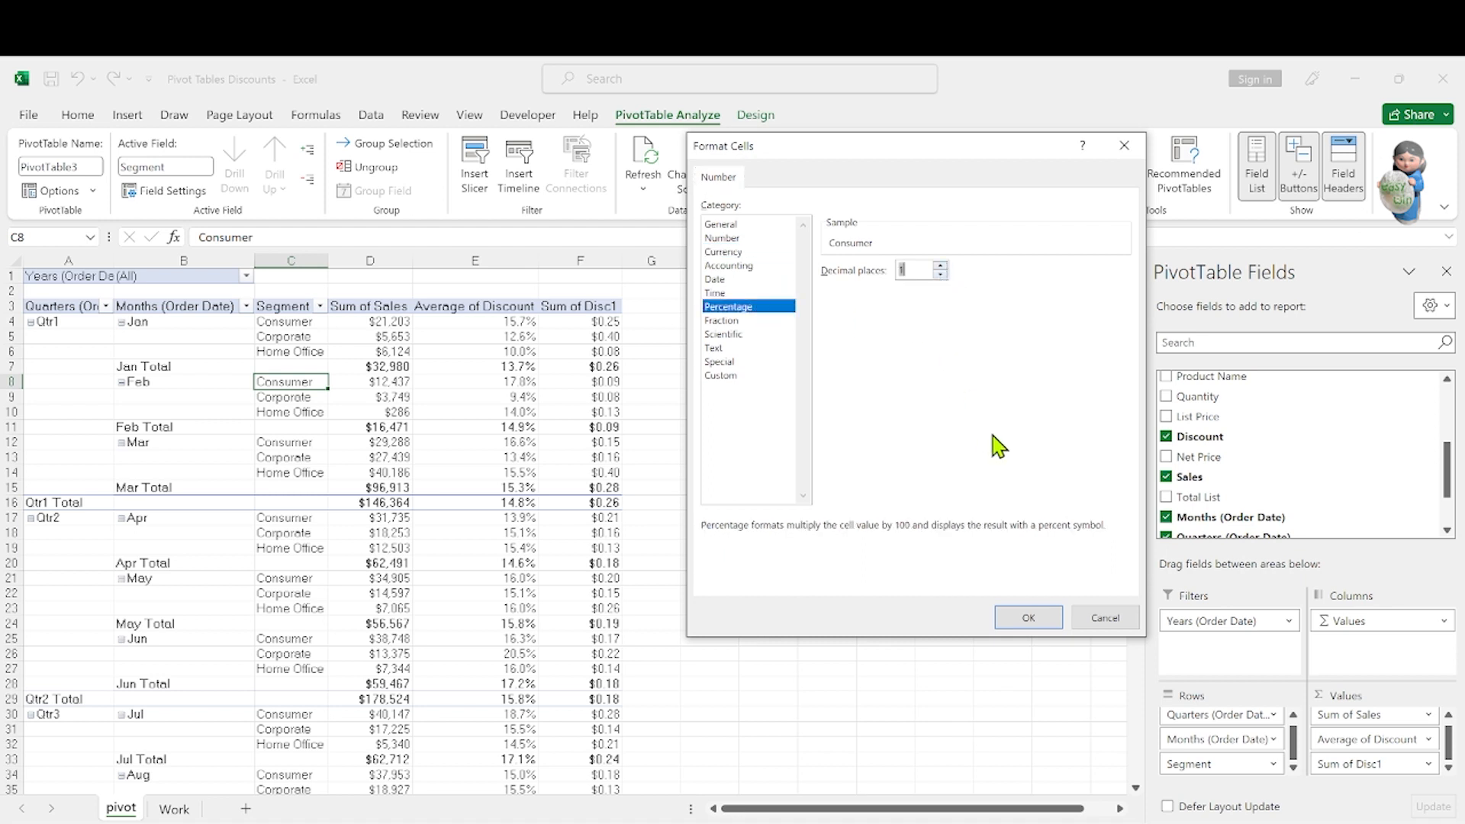
{"action": "left_click", "coordinate": [1033, 615]}
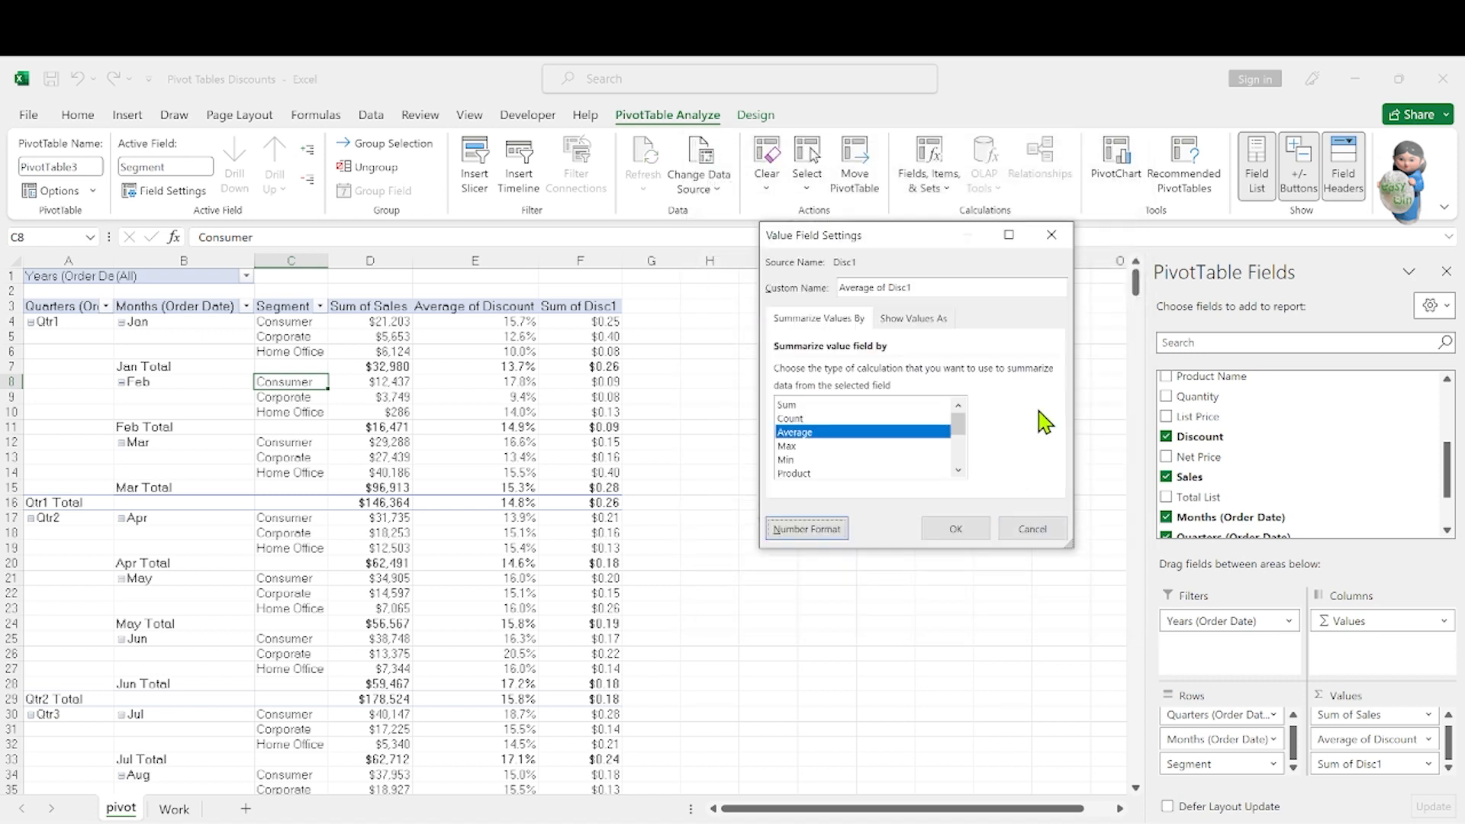
{"action": "left_click", "coordinate": [955, 527]}
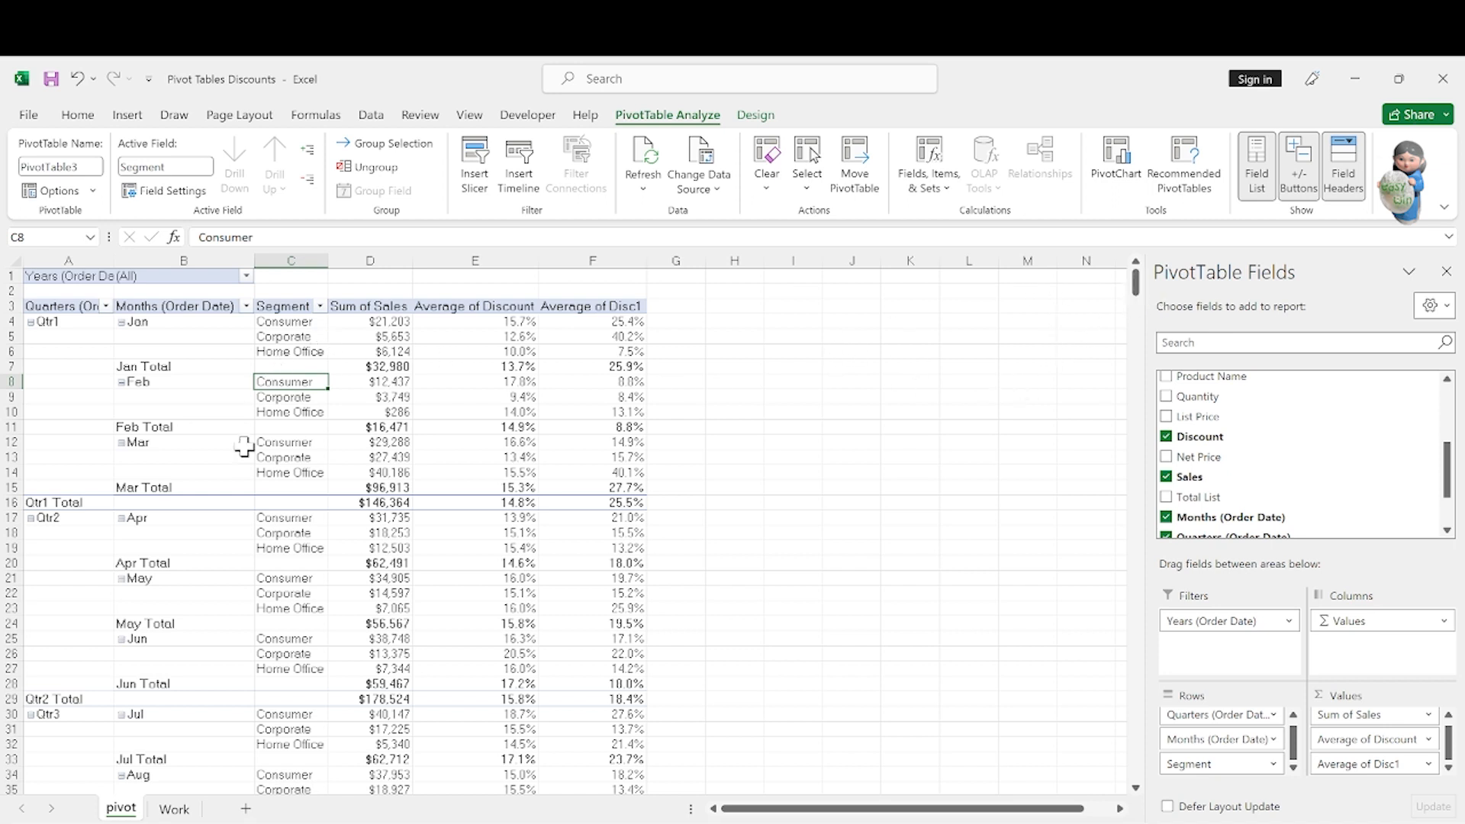
- Compare the Average of Discount and Average of Disc1 columns through to the PivotTable's Grand Total row
{"action": "scroll", "coordinate": [251, 462], "scroll_direction": "down", "scroll_amount": 17}
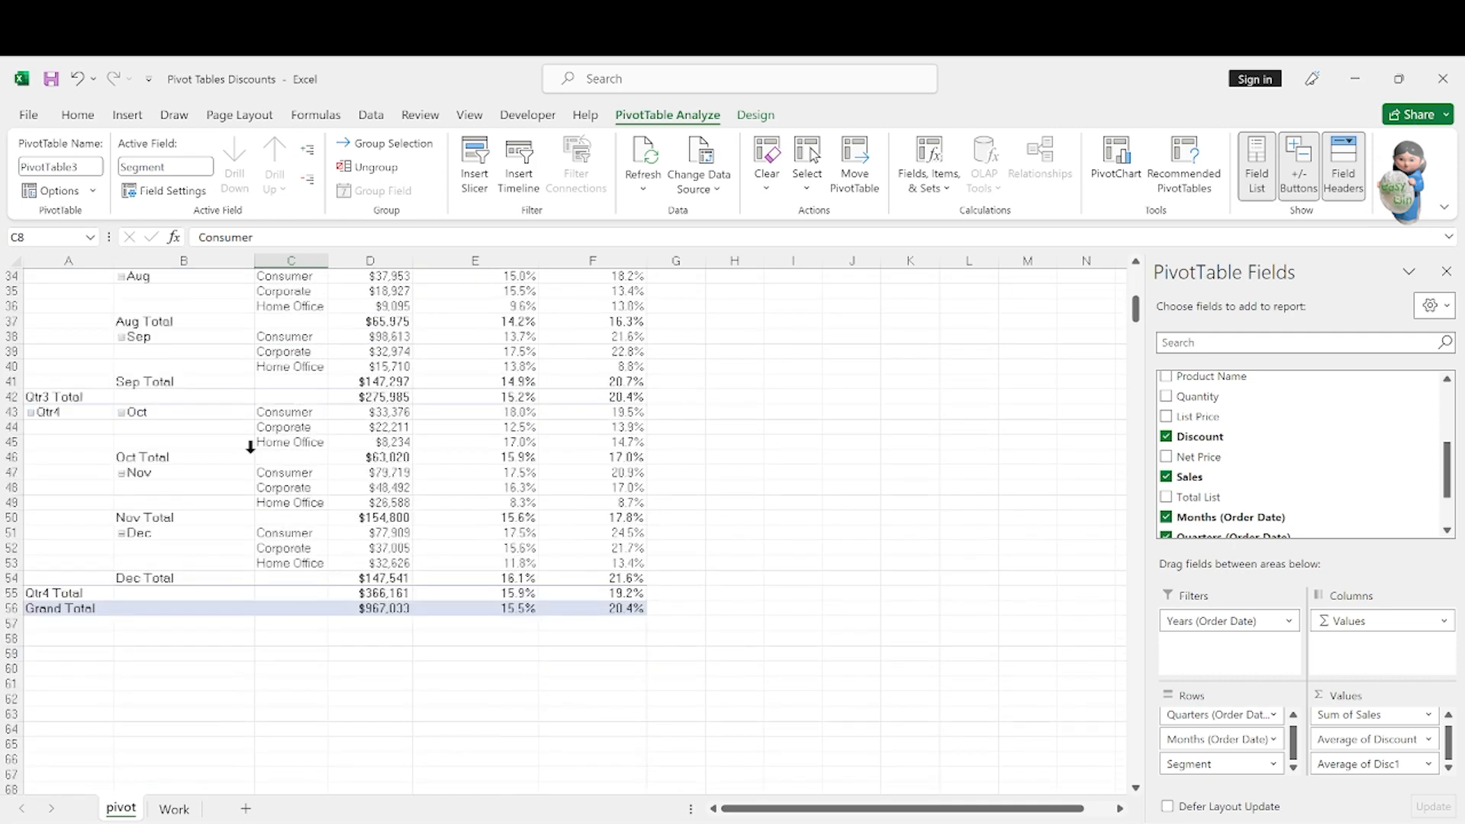
{"action": "scroll", "coordinate": [252, 457], "scroll_direction": "up", "scroll_amount": 8}
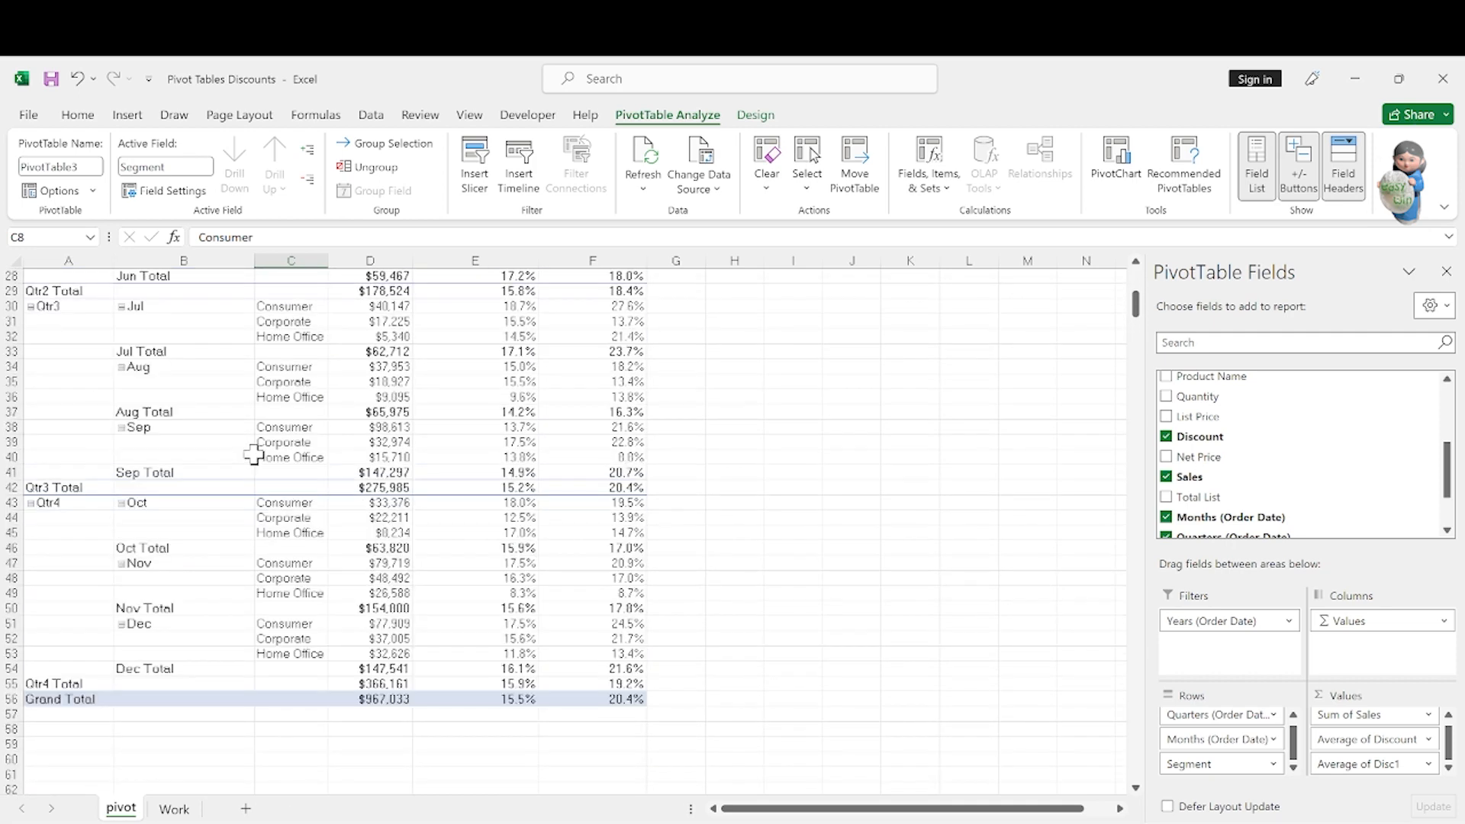
{"action": "scroll", "coordinate": [254, 455], "scroll_direction": "up", "scroll_amount": 9}
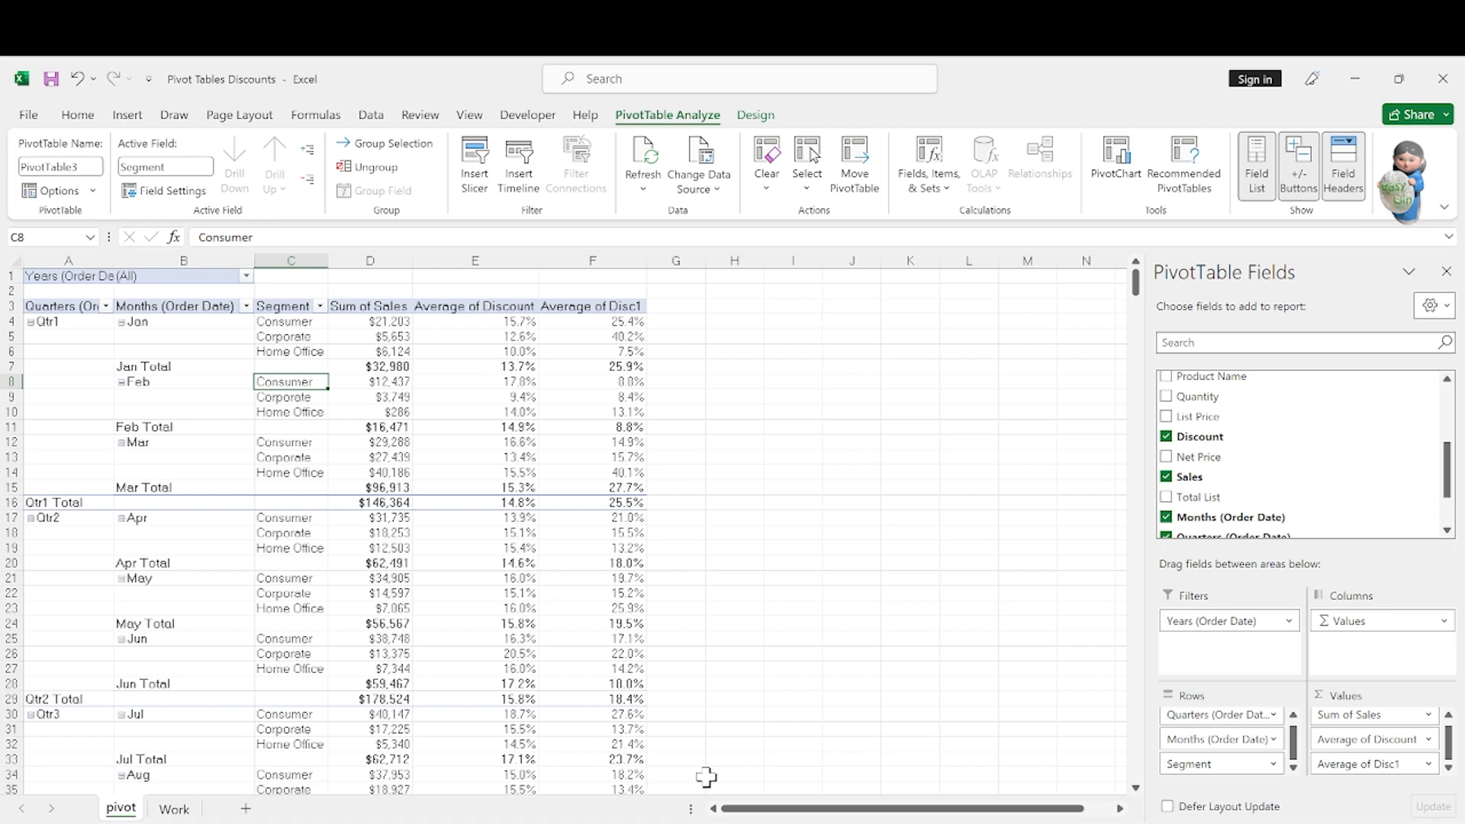
{"action": "scroll", "coordinate": [694, 772], "scroll_direction": "down", "scroll_amount": 6}
{"action": "scroll", "coordinate": [694, 772], "scroll_direction": "down", "scroll_amount": 5}
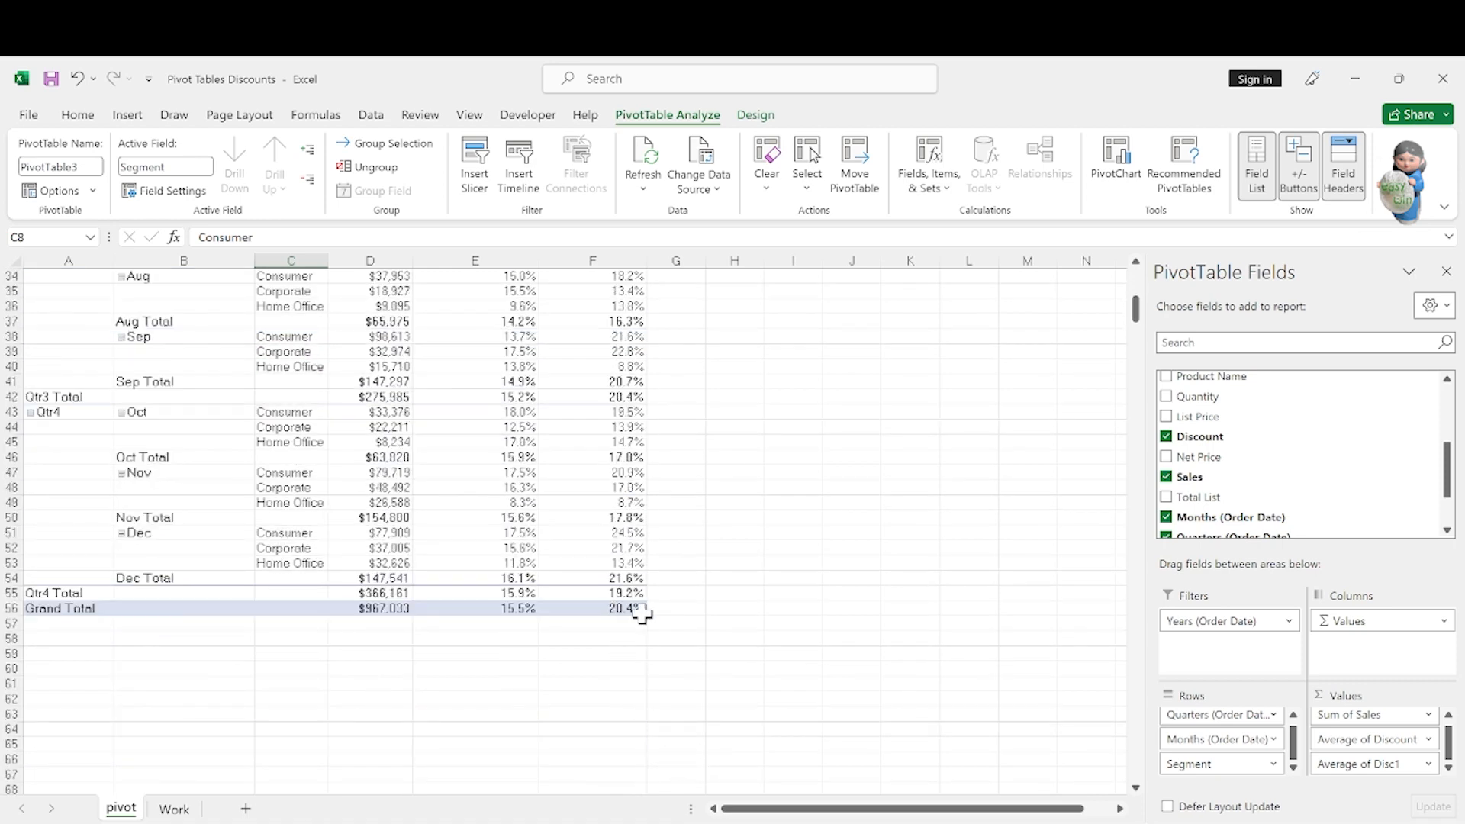
{"action": "mouse_move", "coordinate": [622, 608]}
- Inspect the overall discount formula in cell P1 and the Total List formula in row 4156 on the Work sheet
{"action": "left_click", "coordinate": [175, 809]}
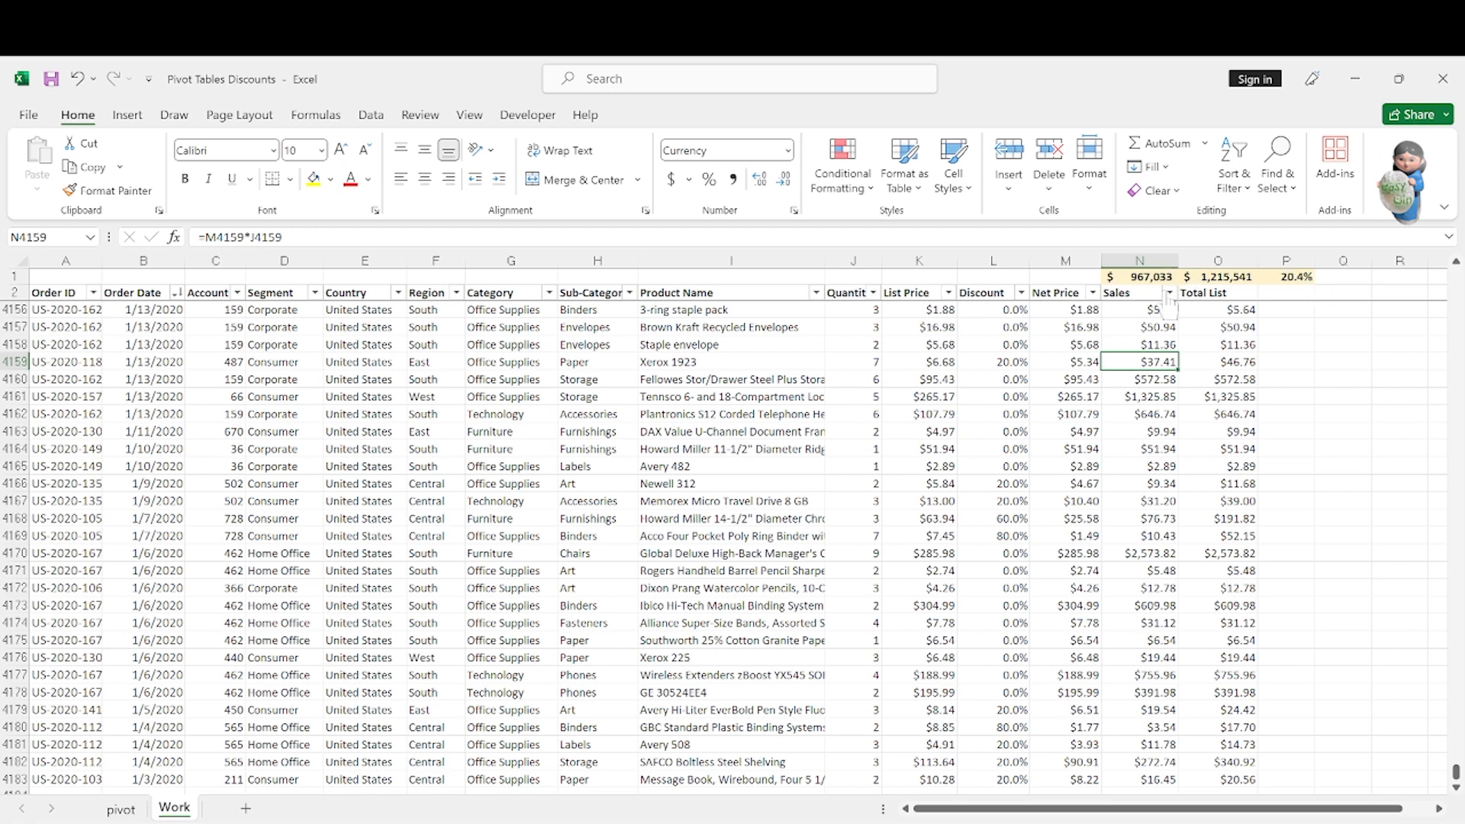
{"action": "left_click", "coordinate": [1286, 276]}
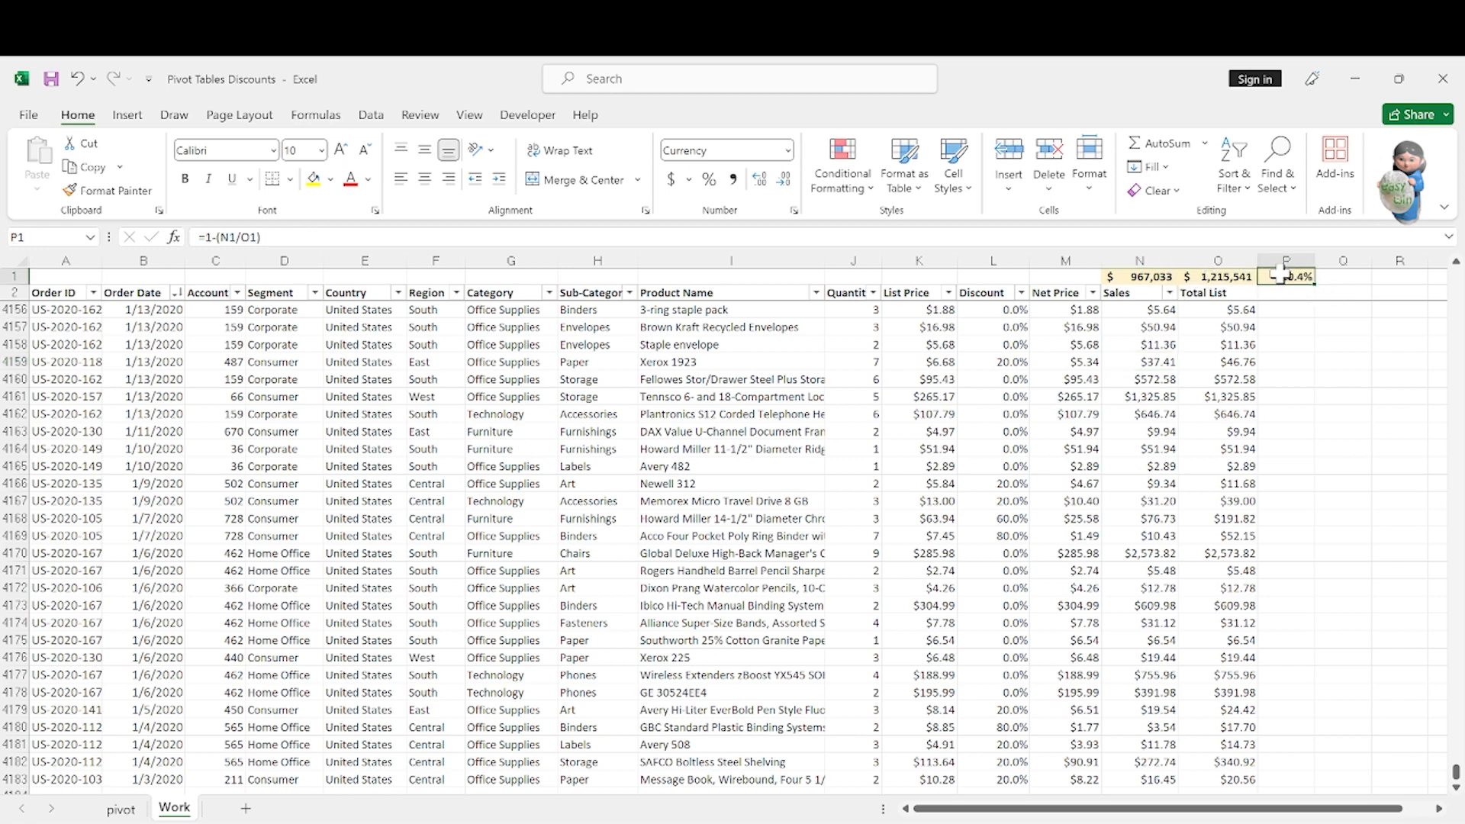
{"action": "double_click", "coordinate": [1286, 276]}
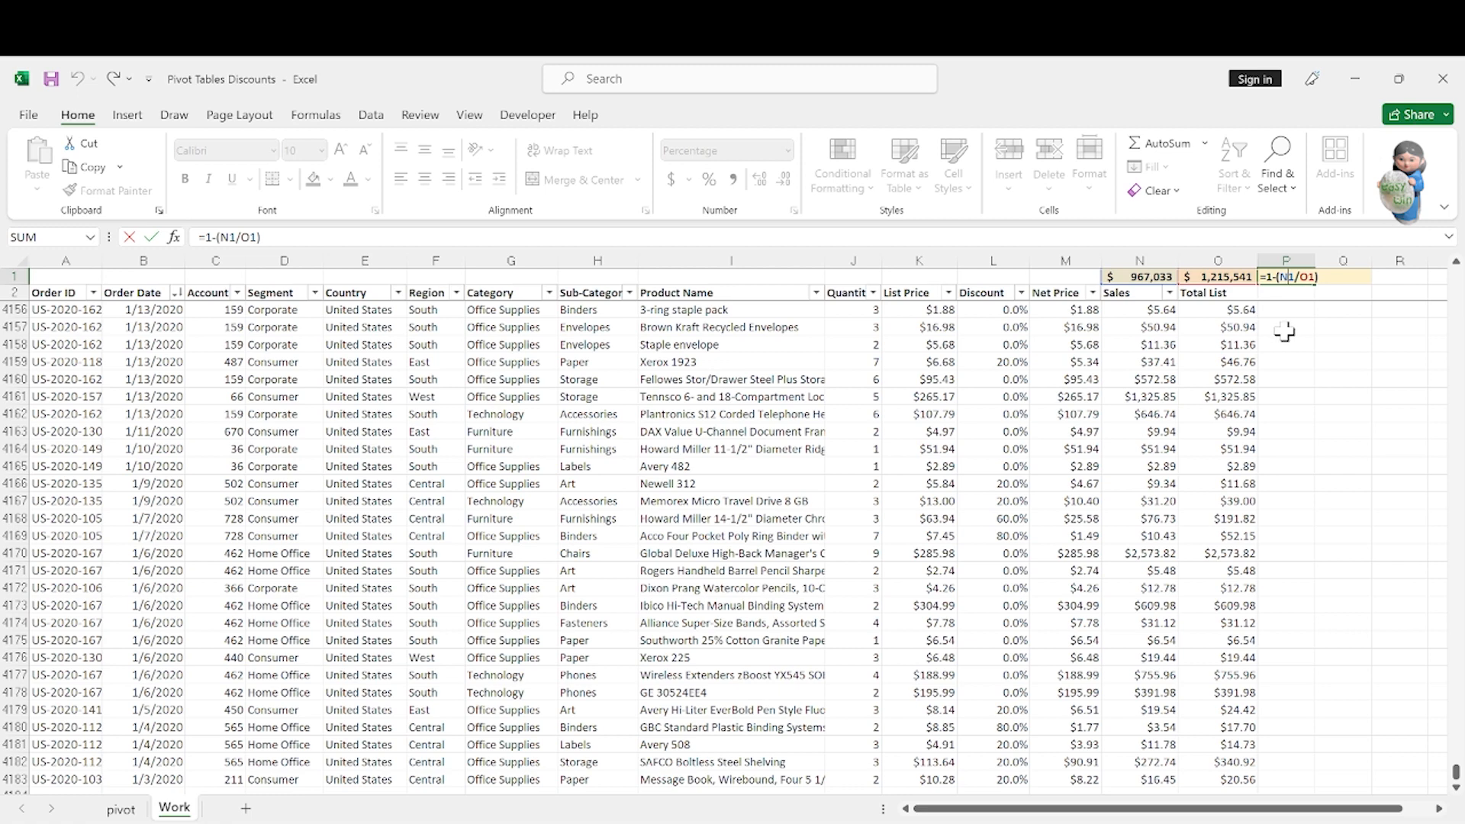
{"action": "key", "text": "ctrl+Return"}
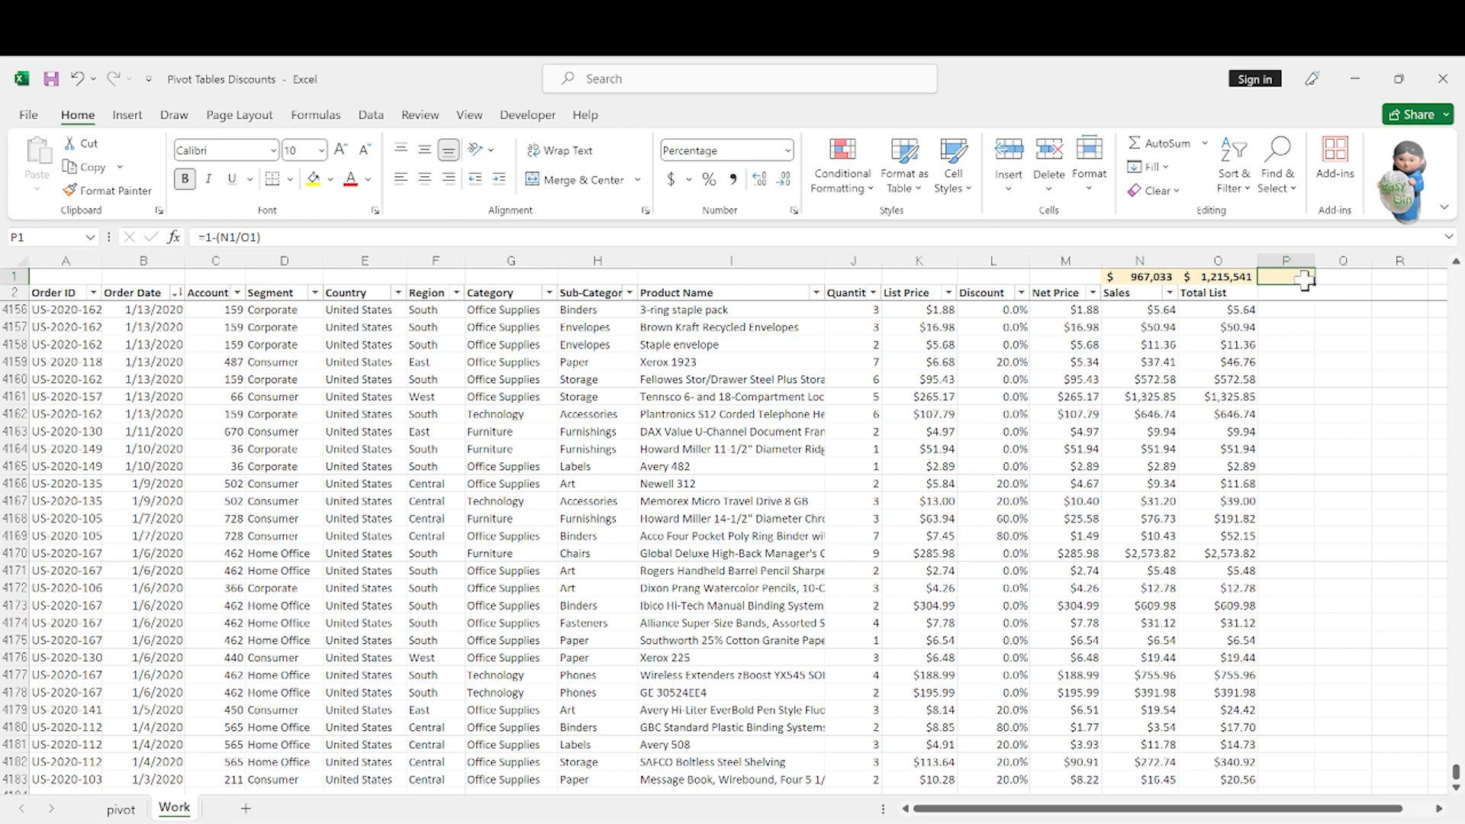
{"action": "double_click", "coordinate": [1305, 279]}
{"action": "left_click", "coordinate": [1319, 323]}
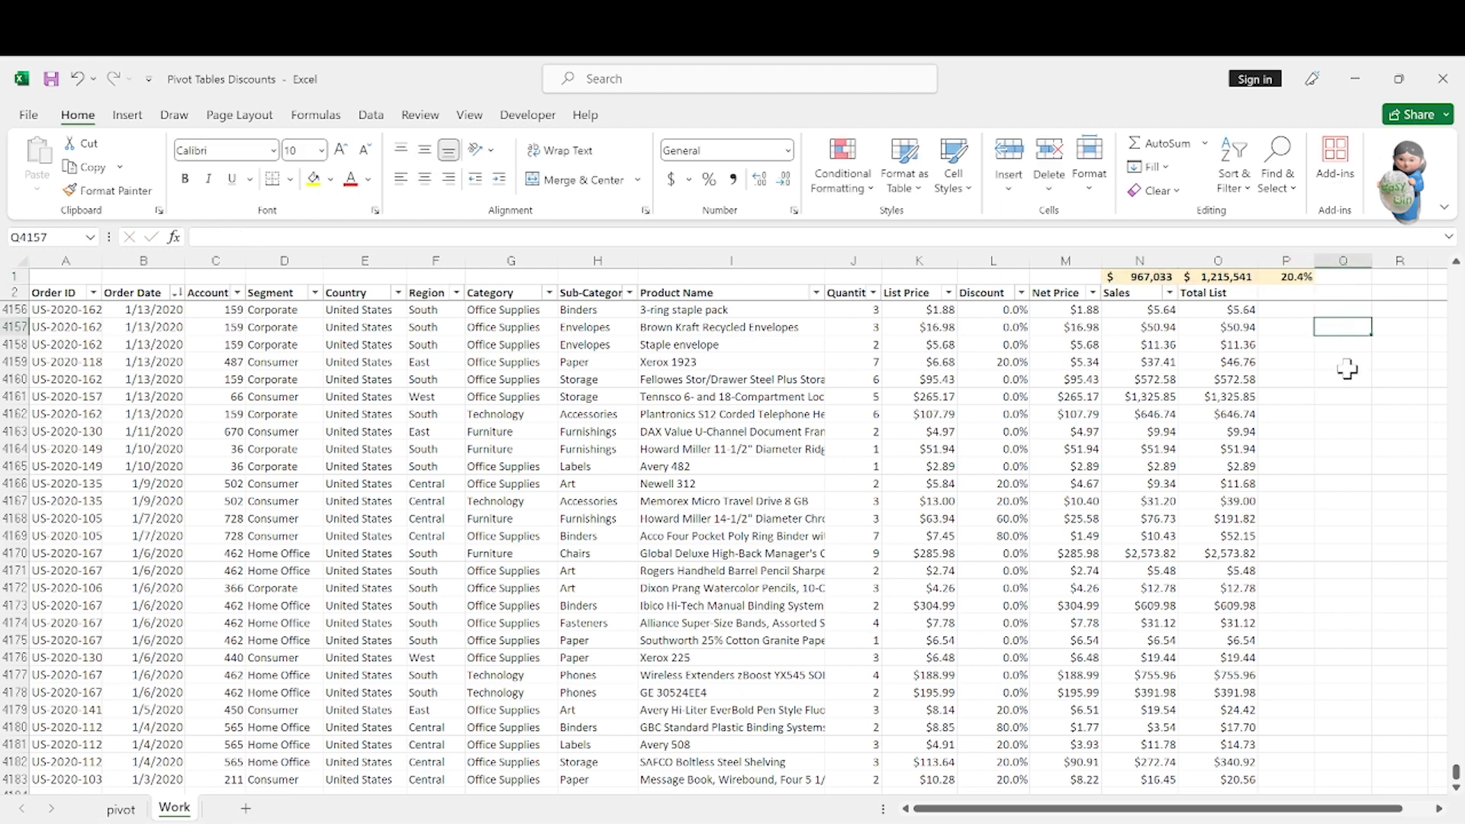
{"action": "left_click", "coordinate": [1234, 309]}
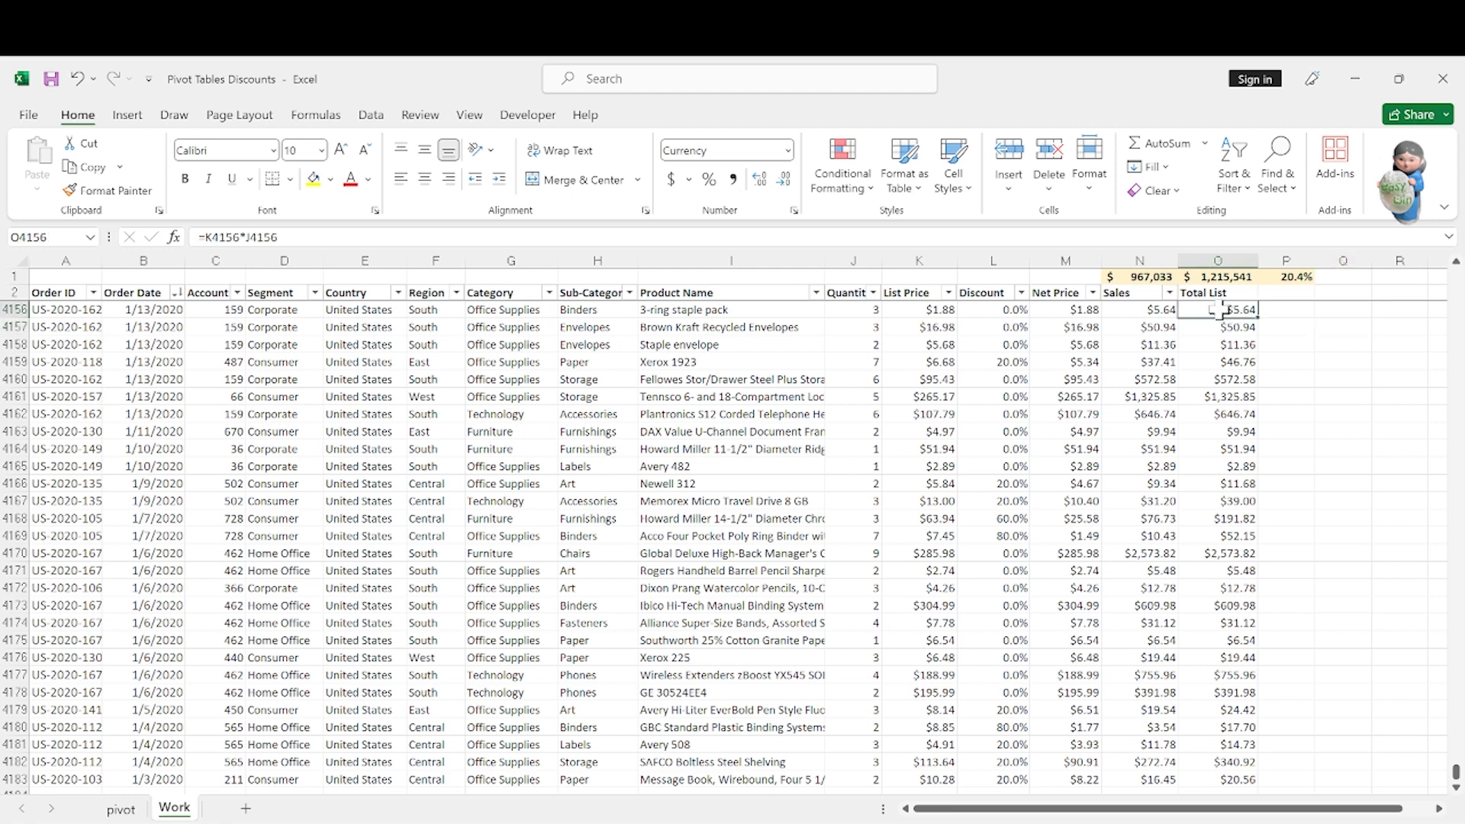
{"action": "double_click", "coordinate": [1219, 309]}
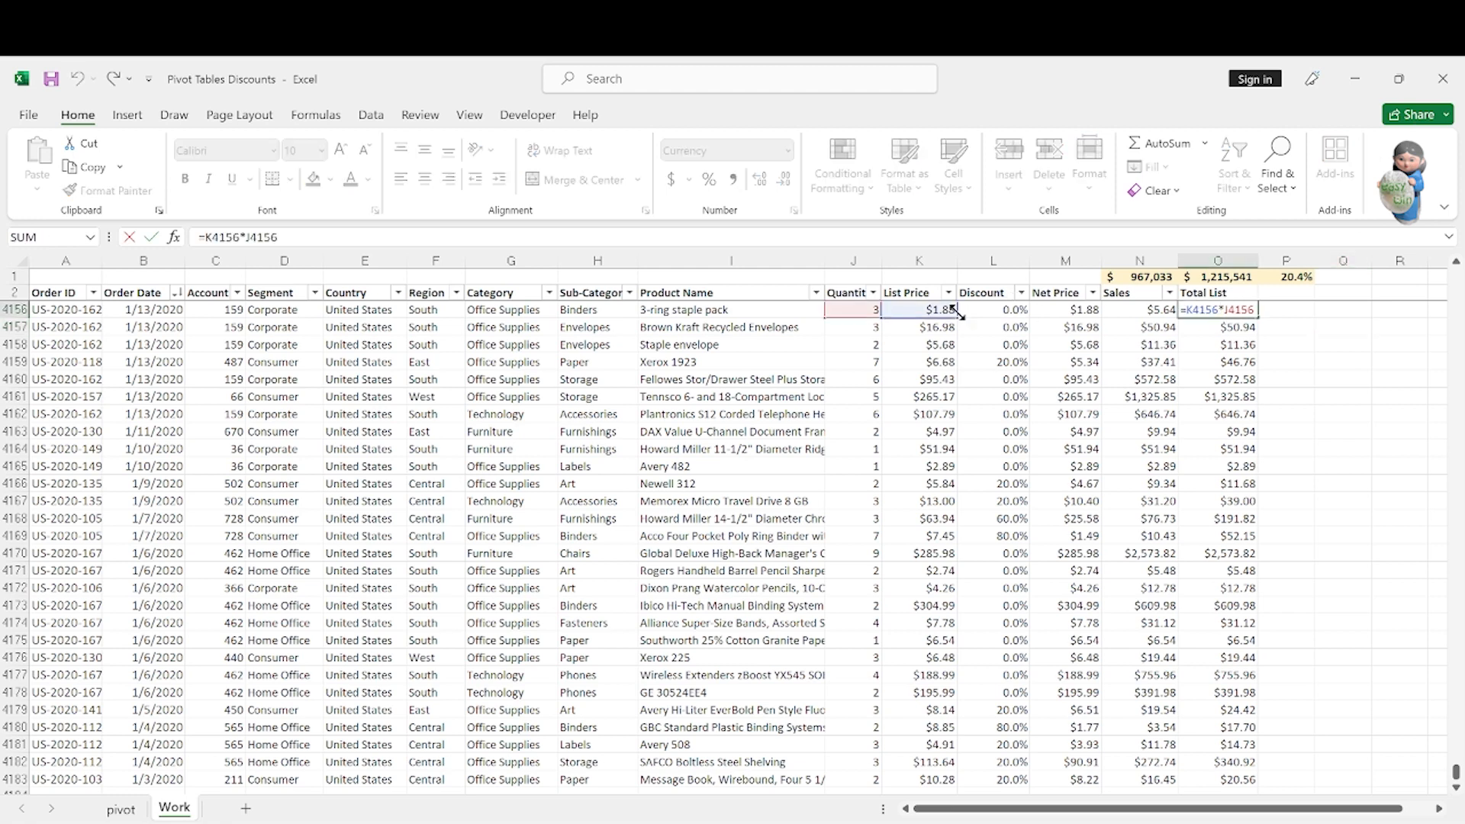
{"action": "key", "text": "Escape"}
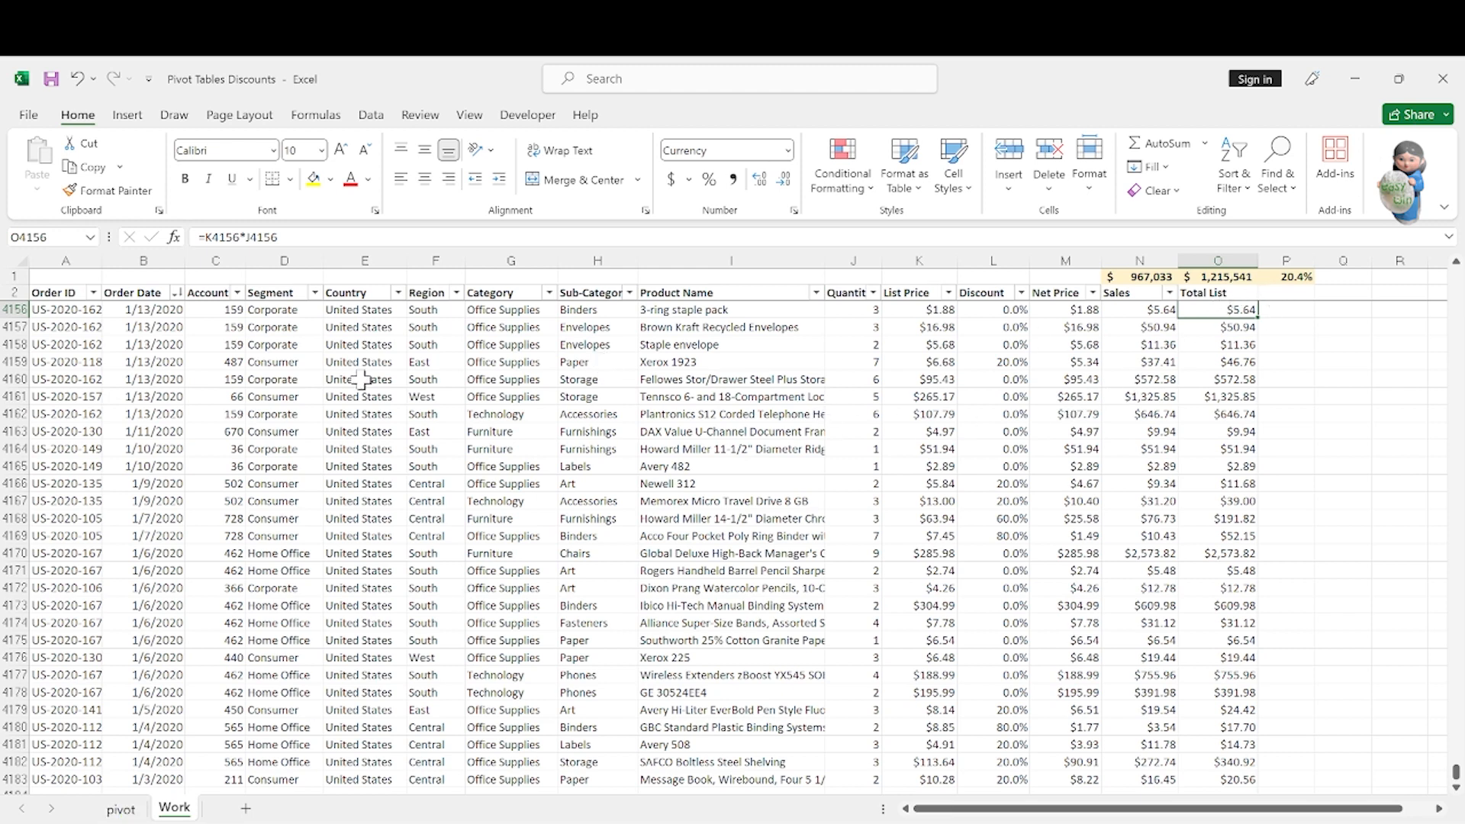
- Filter the Order Date column of the Work sheet to 2020 by excluding 2021
{"action": "left_click", "coordinate": [175, 293]}
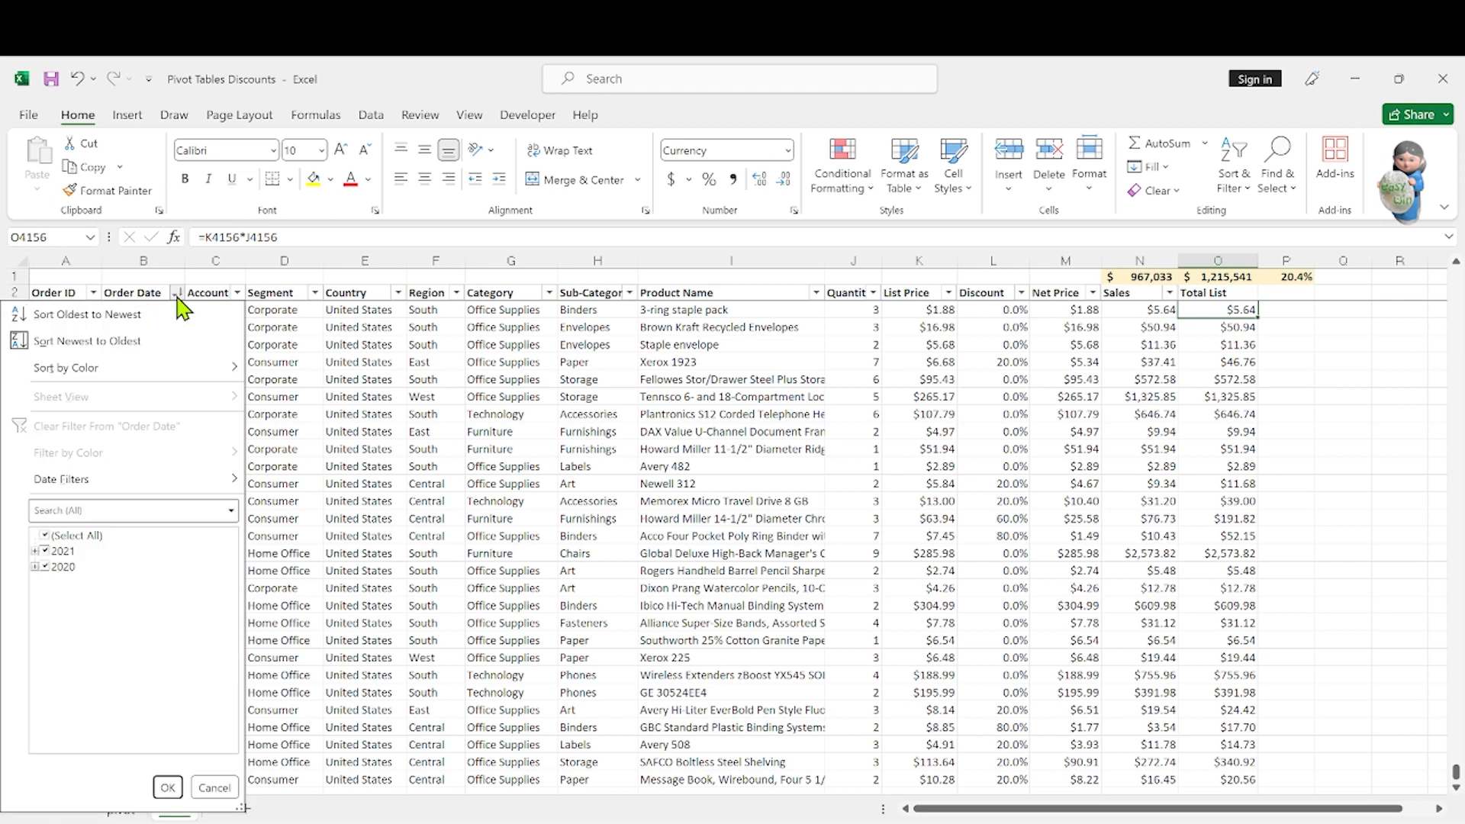
{"action": "left_click", "coordinate": [35, 550]}
{"action": "left_click", "coordinate": [35, 550]}
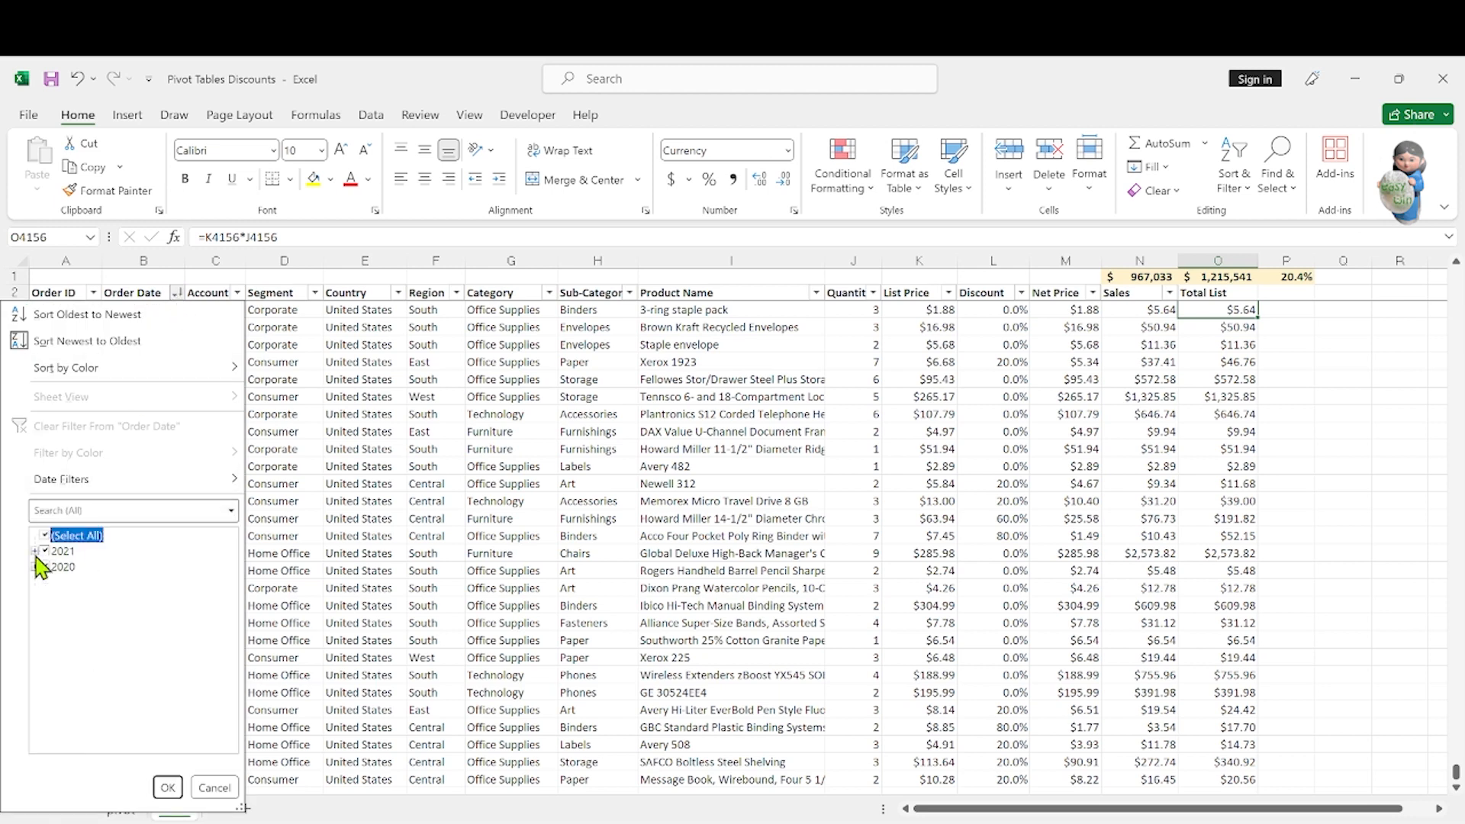
{"action": "left_click", "coordinate": [35, 551]}
{"action": "left_click", "coordinate": [45, 552]}
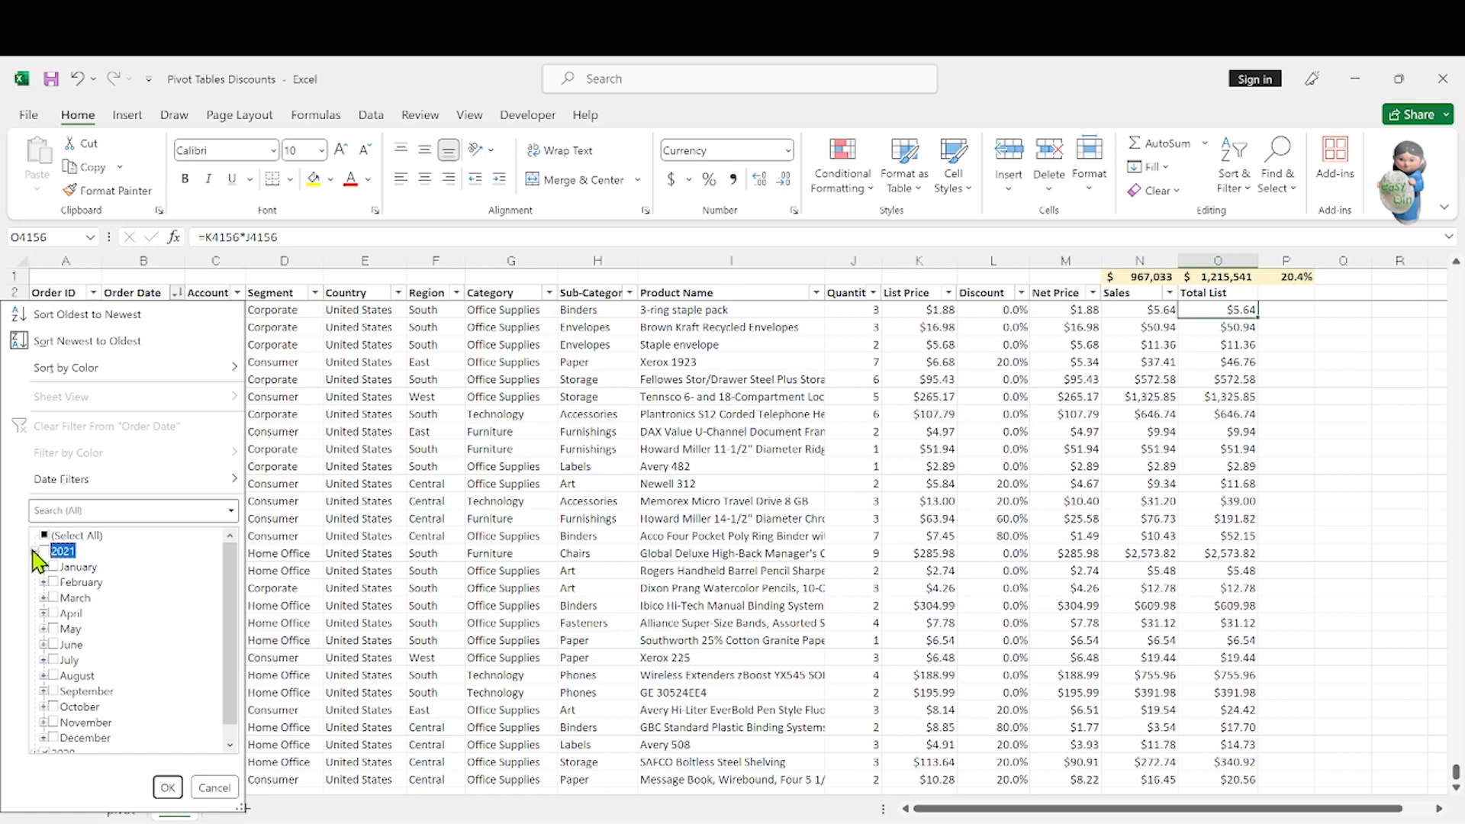
{"action": "left_click", "coordinate": [35, 551]}
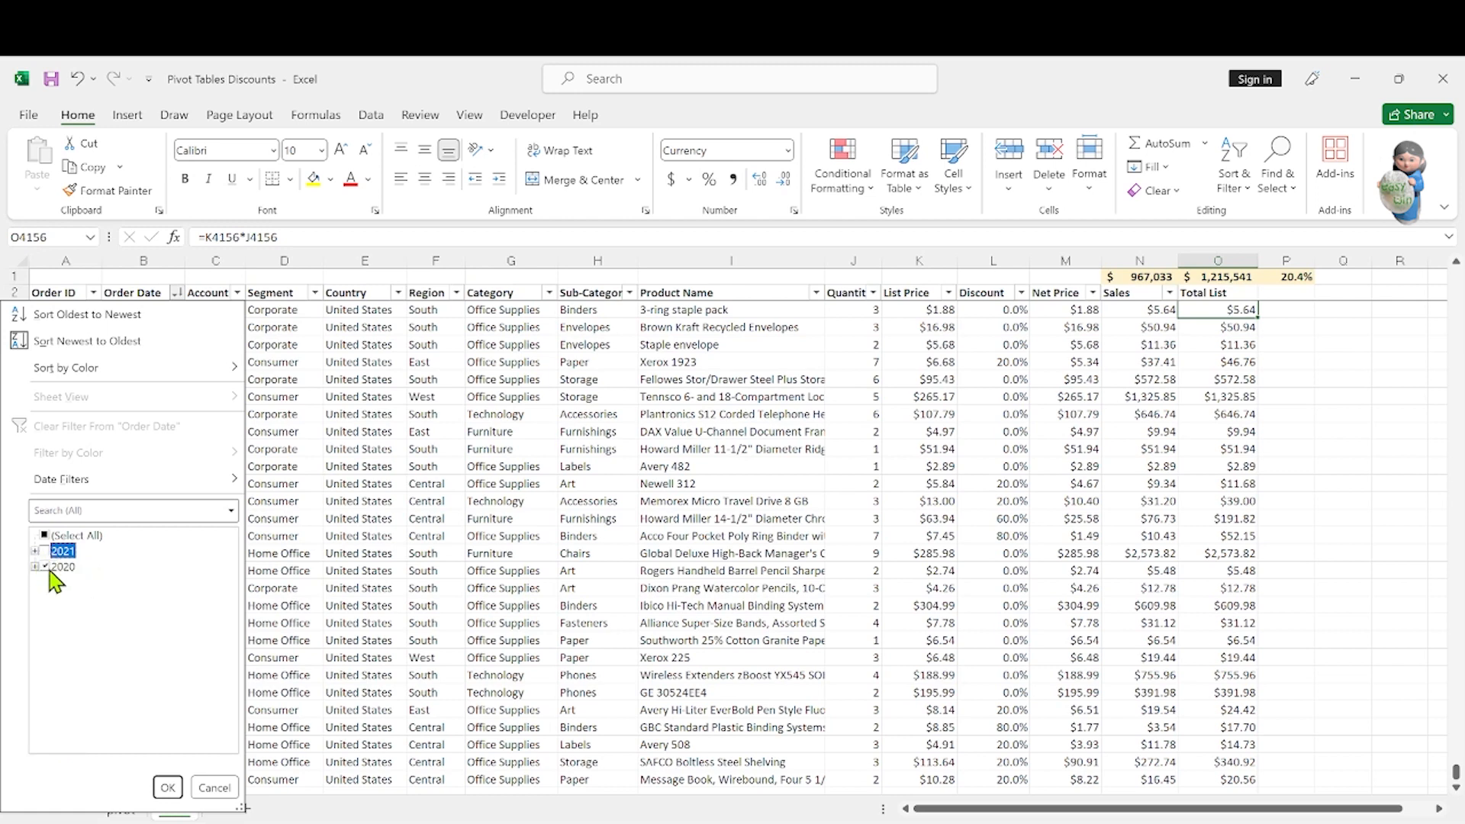
{"action": "left_click", "coordinate": [168, 787]}
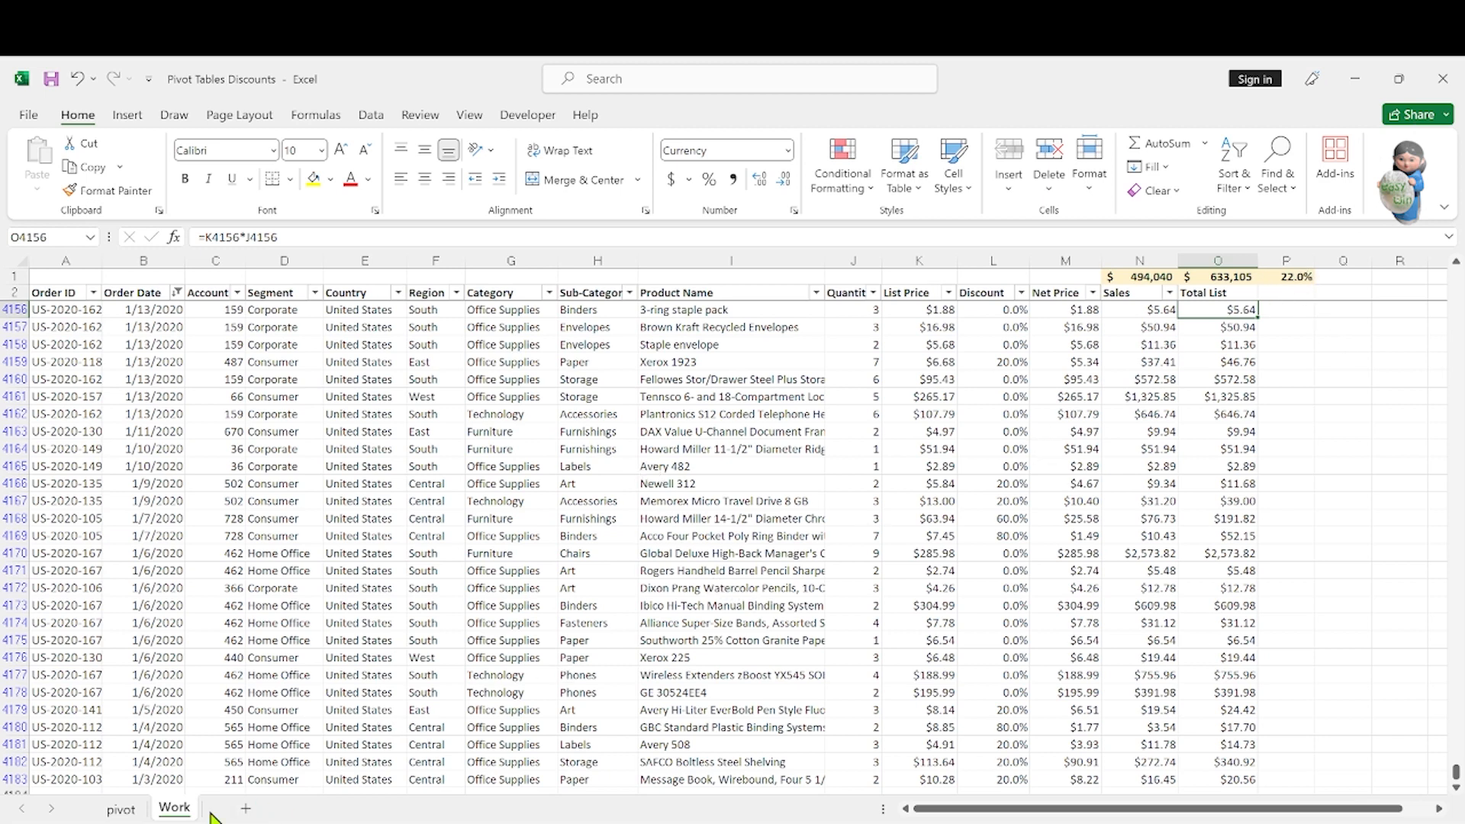
- On the pivot sheet, filter the PivotTable's Years (Order Date) to 2020 with multiple-item selection enabled
{"action": "left_click", "coordinate": [121, 810]}
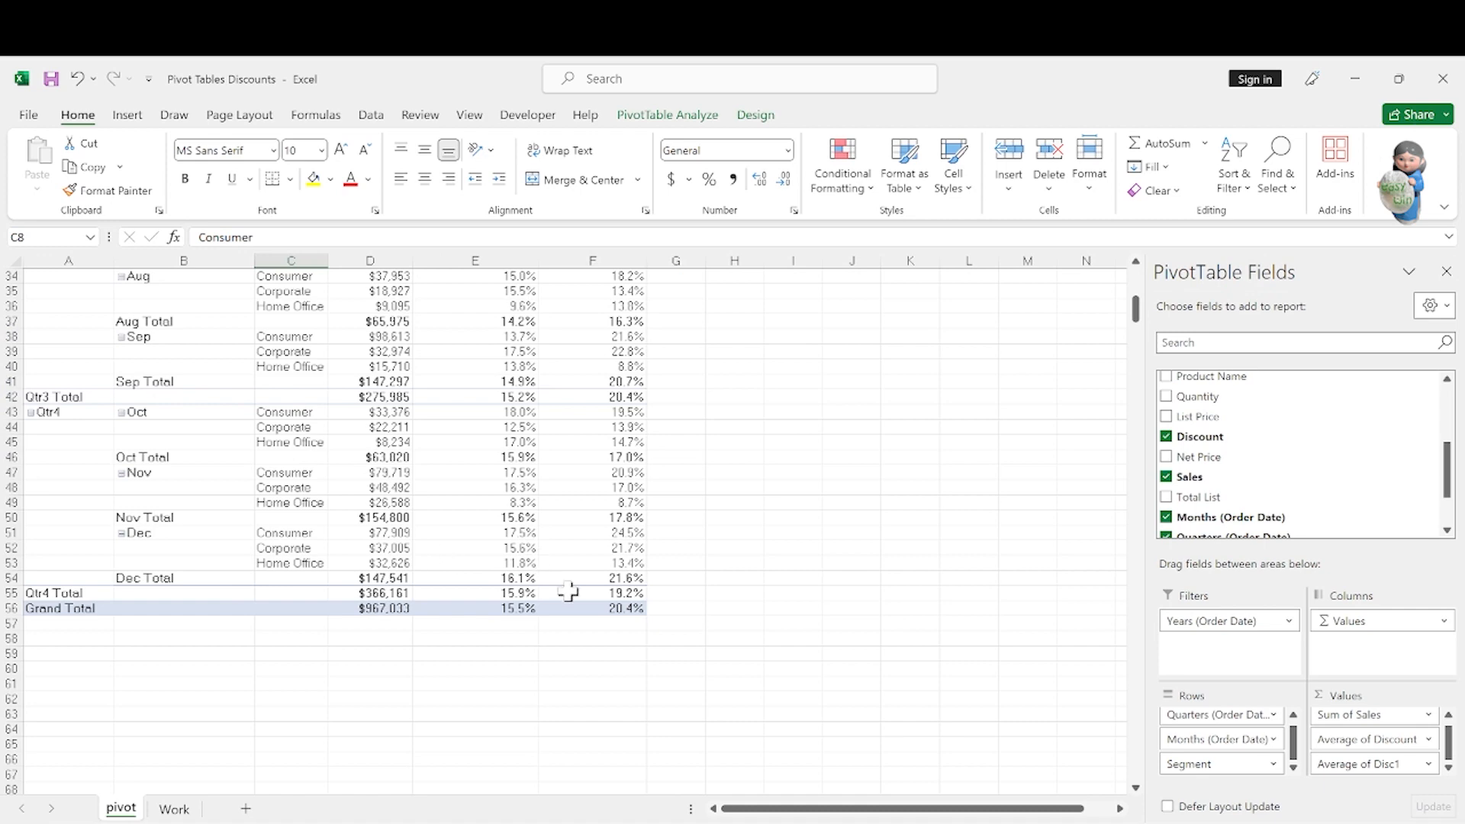
{"action": "scroll", "coordinate": [599, 582], "scroll_direction": "up", "scroll_amount": 11}
{"action": "scroll", "coordinate": [605, 582], "scroll_direction": "right", "scroll_amount": 2}
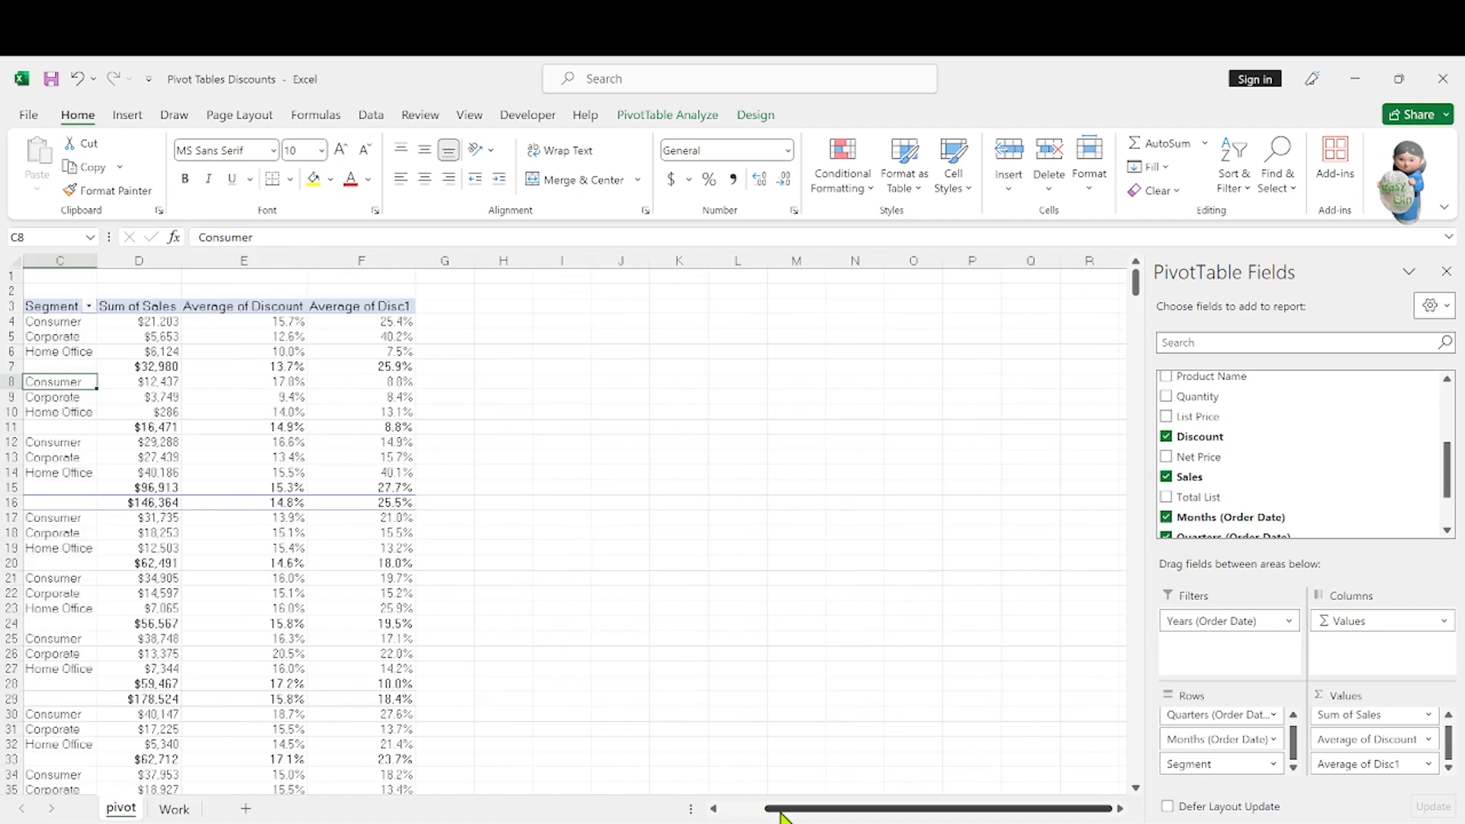
{"action": "left_click_drag", "start_coordinate": [794, 808], "coordinate": [740, 809]}
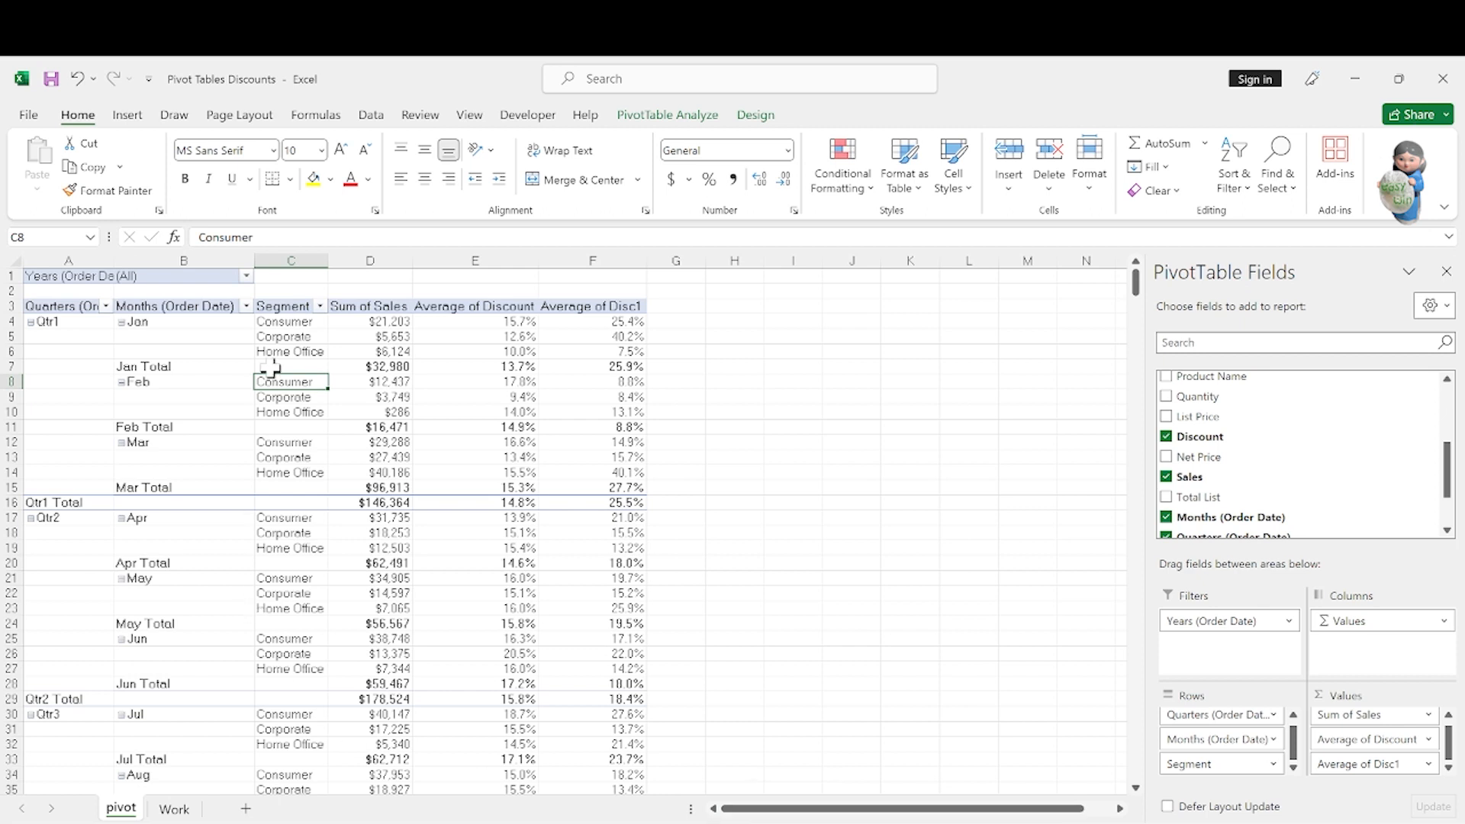
{"action": "left_click", "coordinate": [246, 275]}
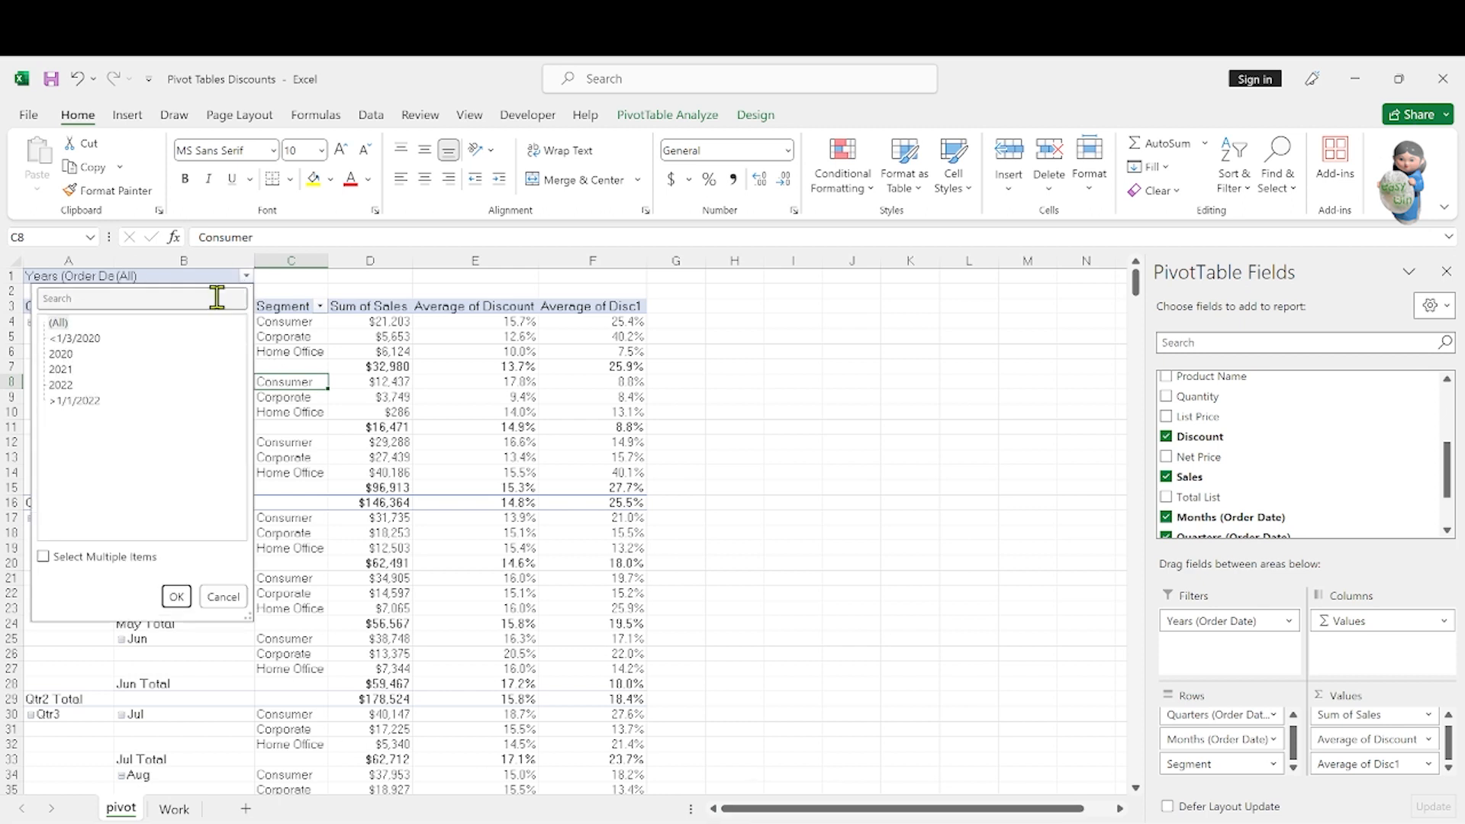
{"action": "left_click", "coordinate": [65, 354]}
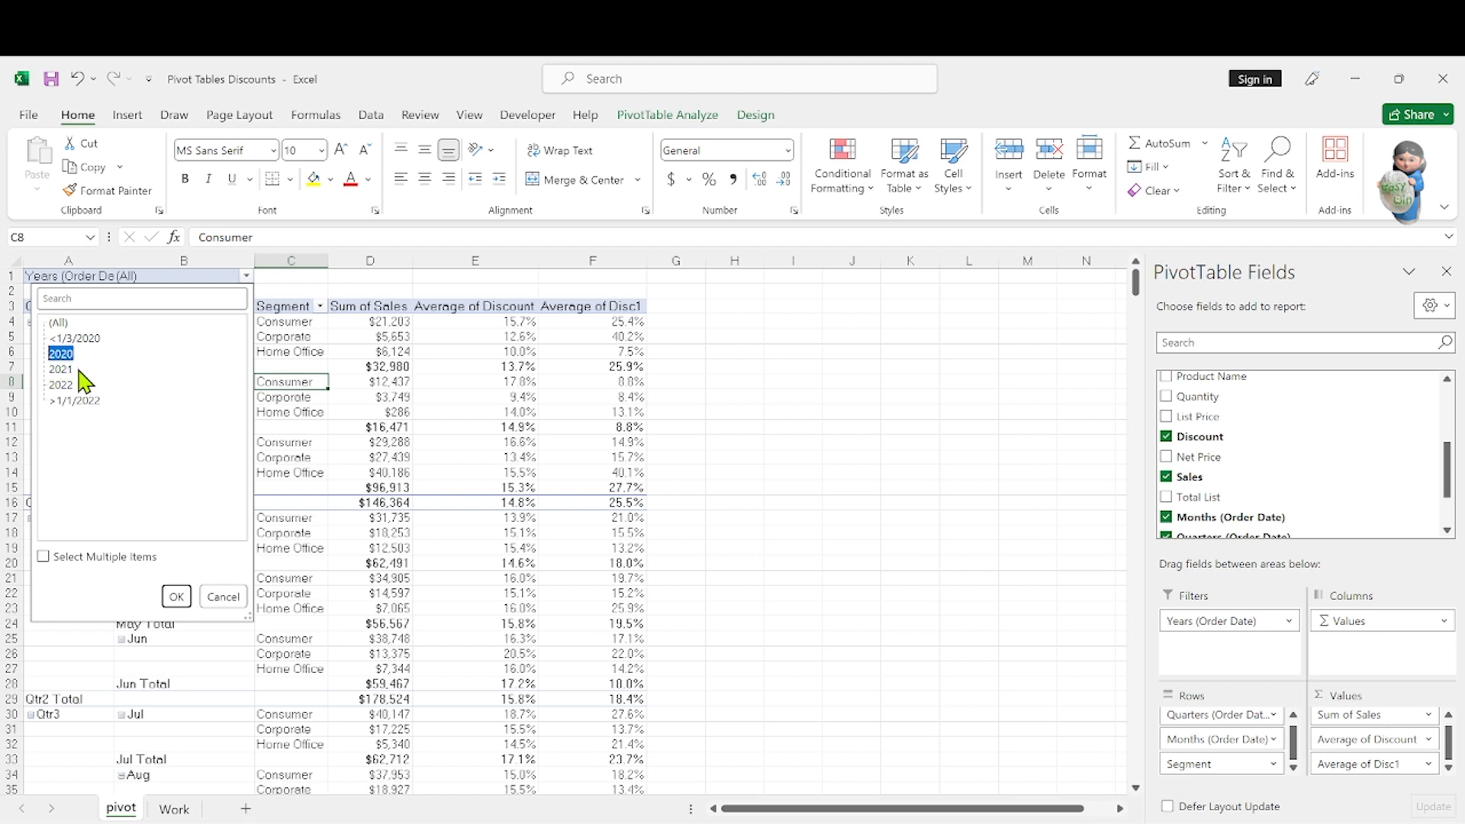
{"action": "left_click", "coordinate": [46, 558]}
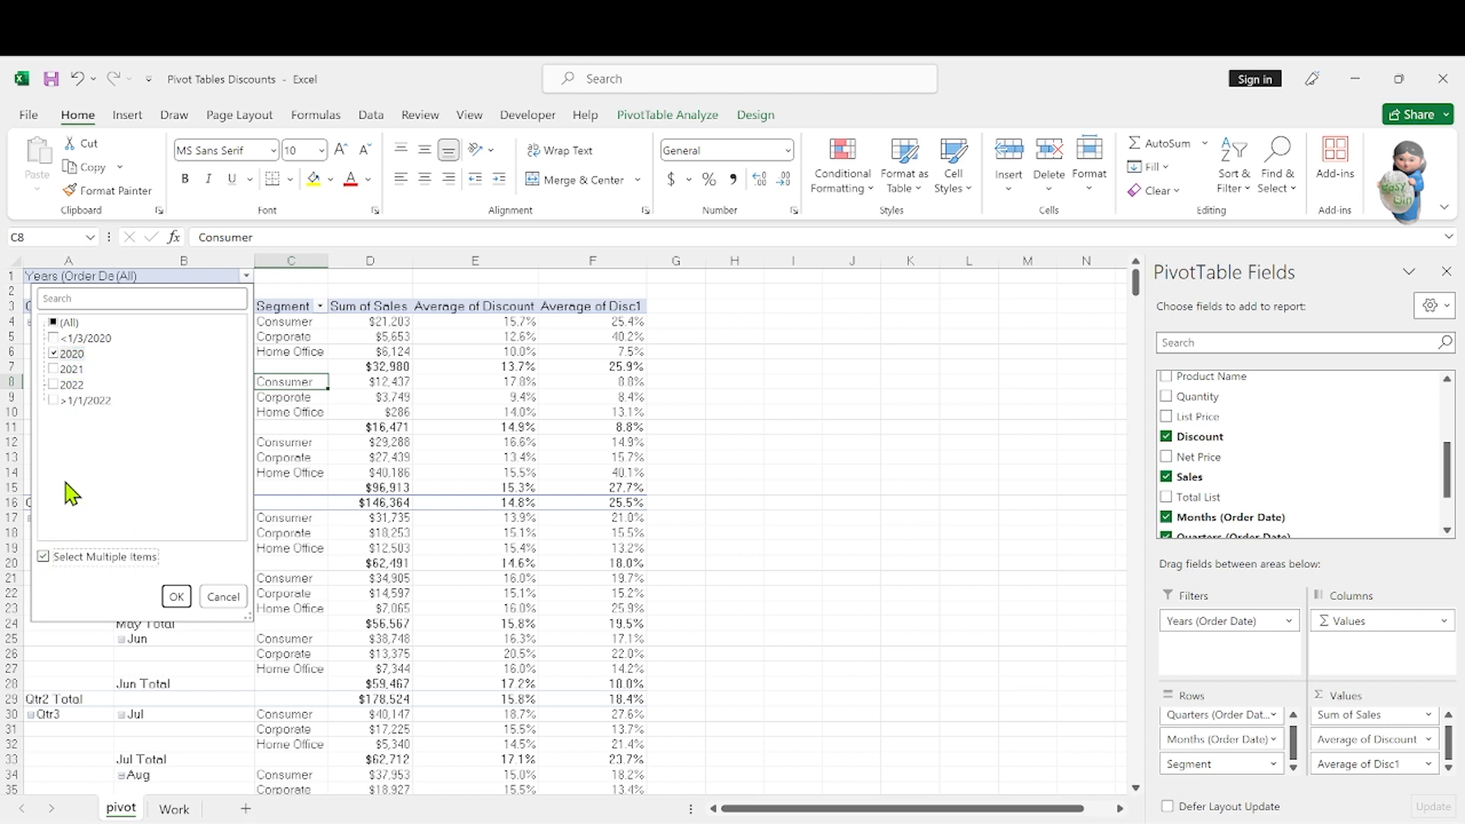
{"action": "left_click", "coordinate": [176, 596]}
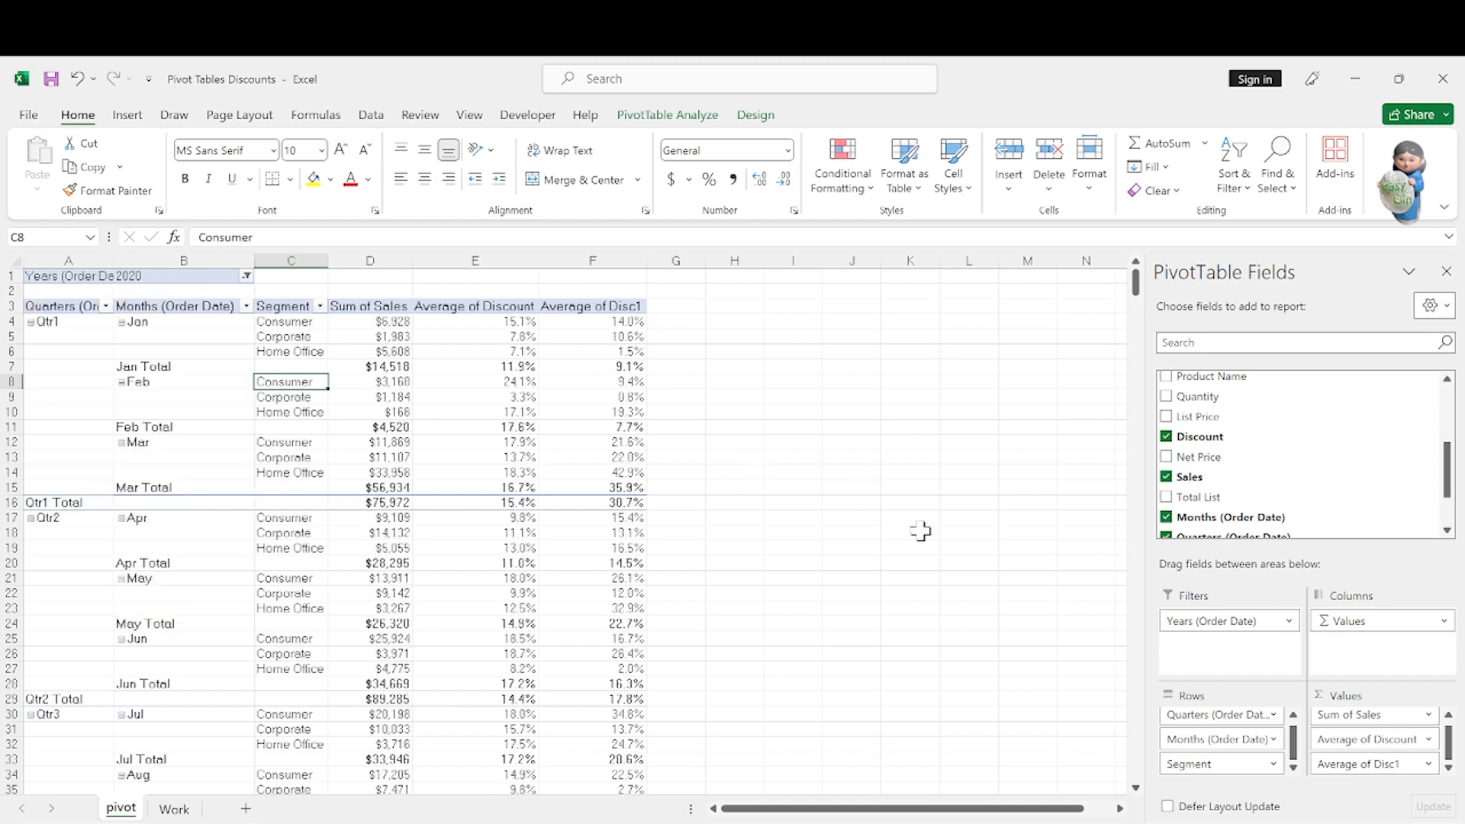
- Compare the PivotTable's Grand Total for Disc1 with the overall discount on the Work sheet and return to the pivot sheet
{"action": "scroll", "coordinate": [924, 531], "scroll_direction": "down", "scroll_amount": 11}
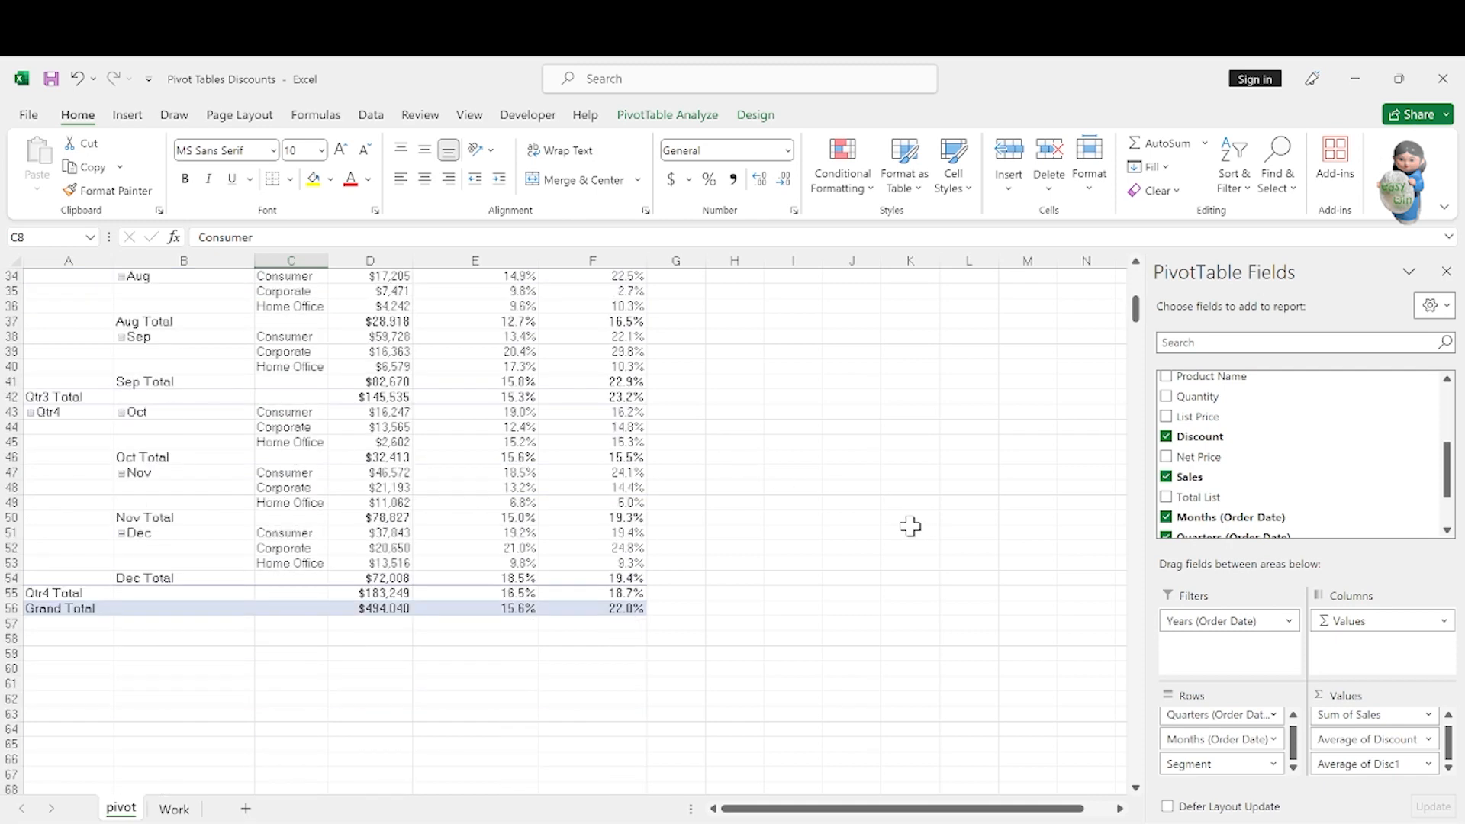
{"action": "mouse_move", "coordinate": [611, 606]}
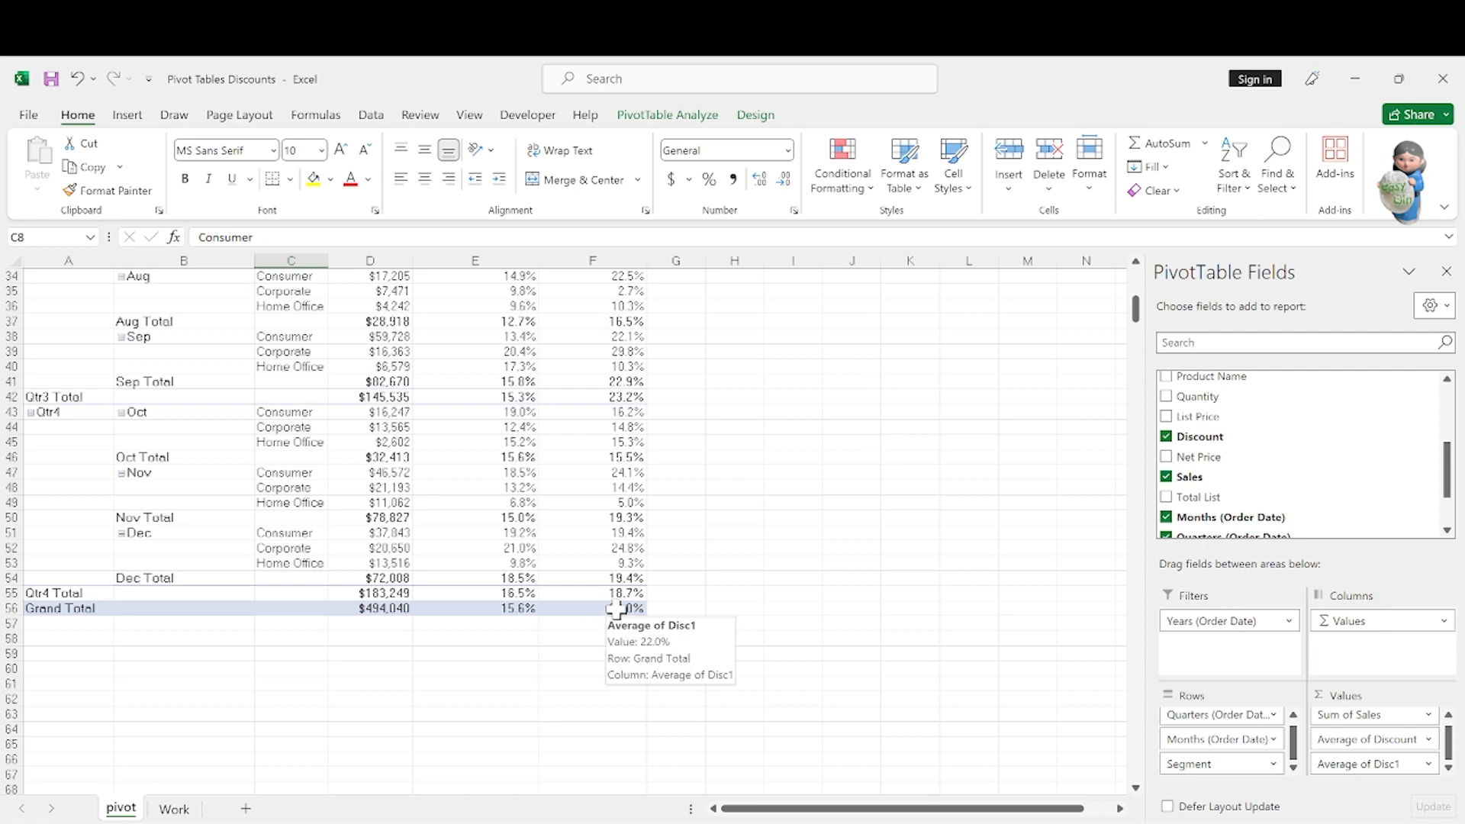
{"action": "left_click", "coordinate": [175, 809]}
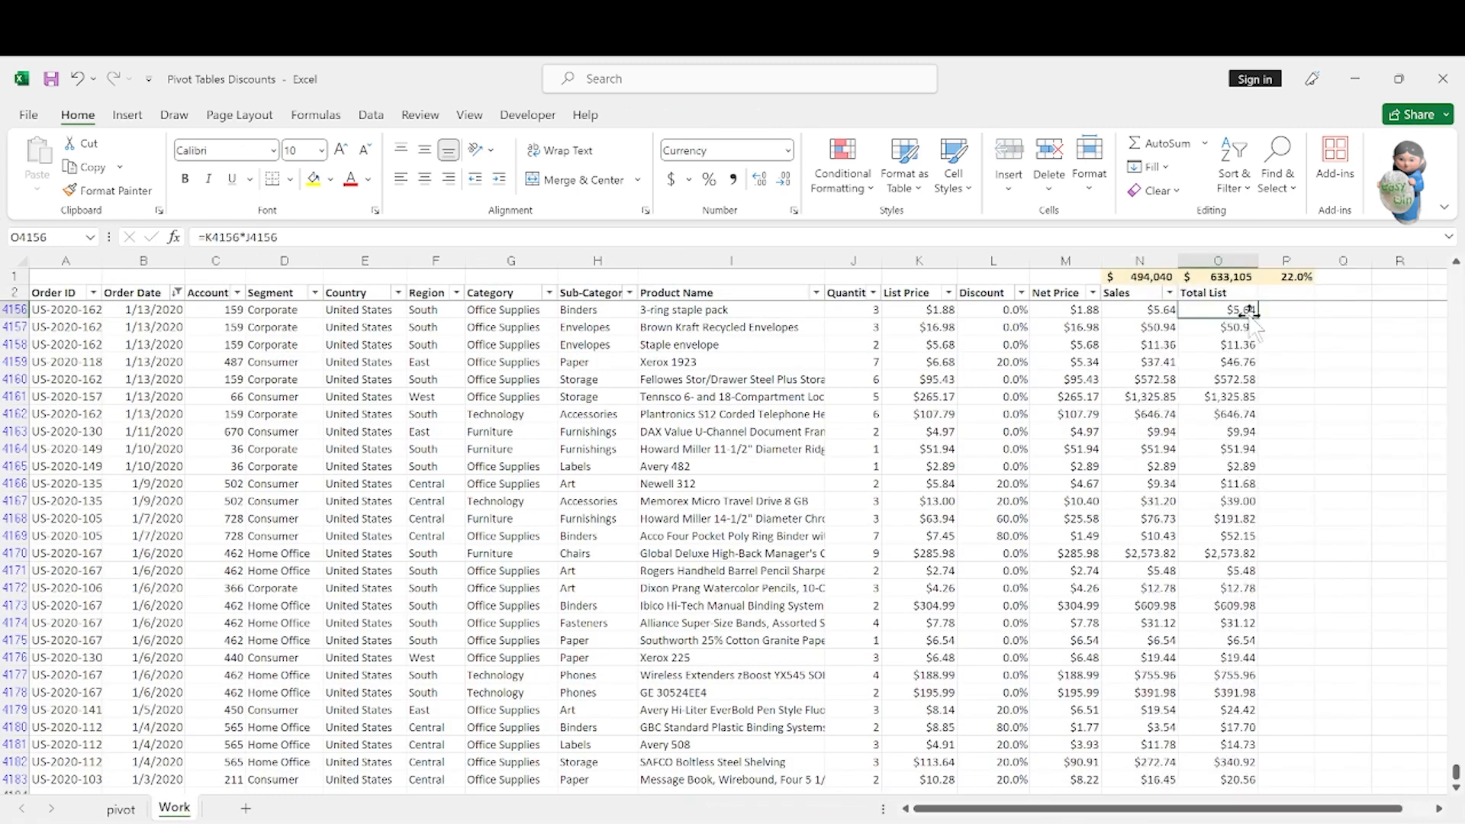
{"action": "left_click", "coordinate": [120, 808]}
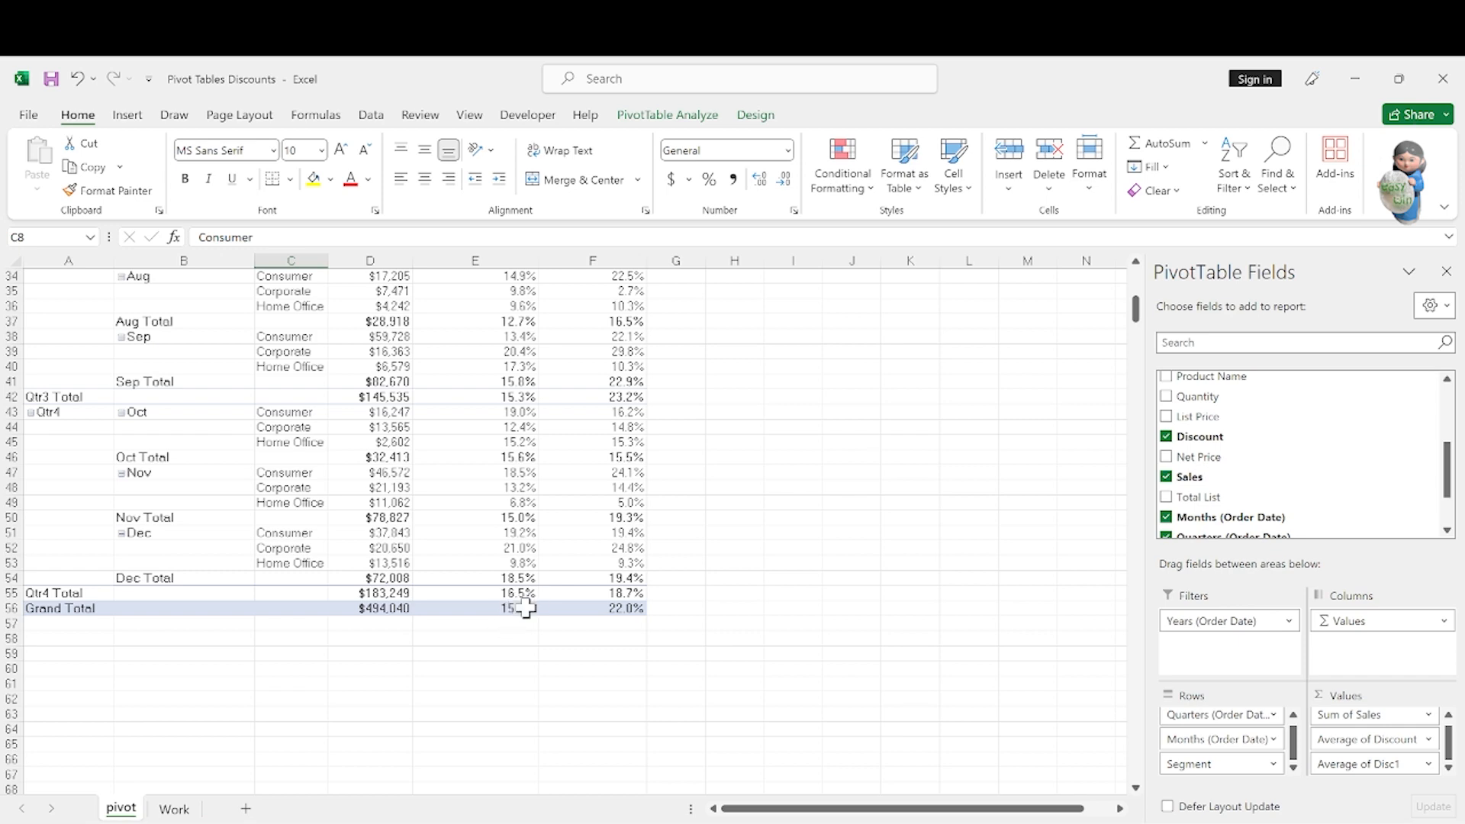
- Filter the PivotTable's Months (Order Date) field on the pivot sheet to show only Jan
{"action": "scroll", "coordinate": [826, 577], "scroll_direction": "up", "scroll_amount": 11}
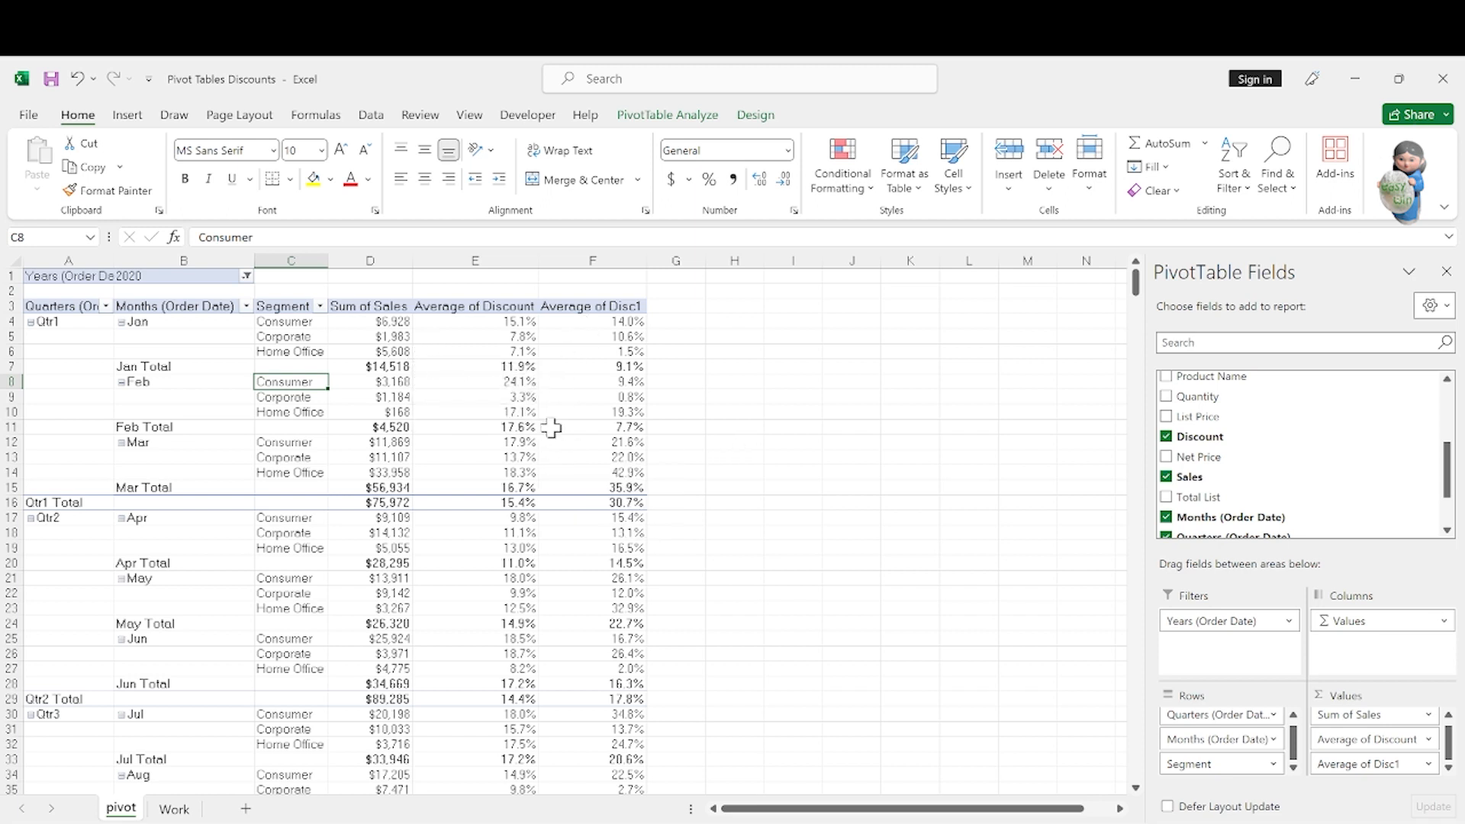
{"action": "left_click", "coordinate": [173, 809]}
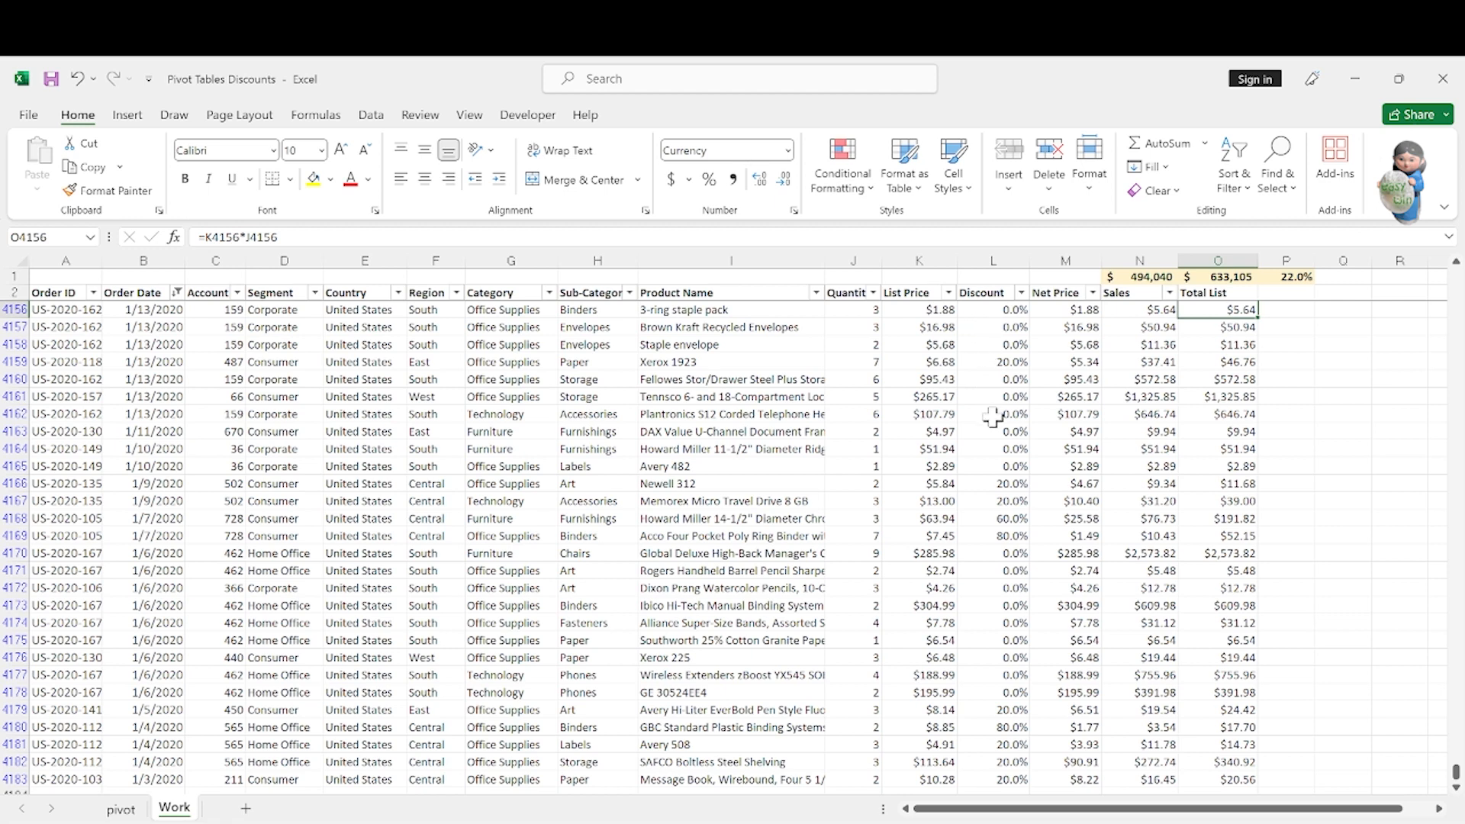
{"action": "left_click", "coordinate": [121, 809]}
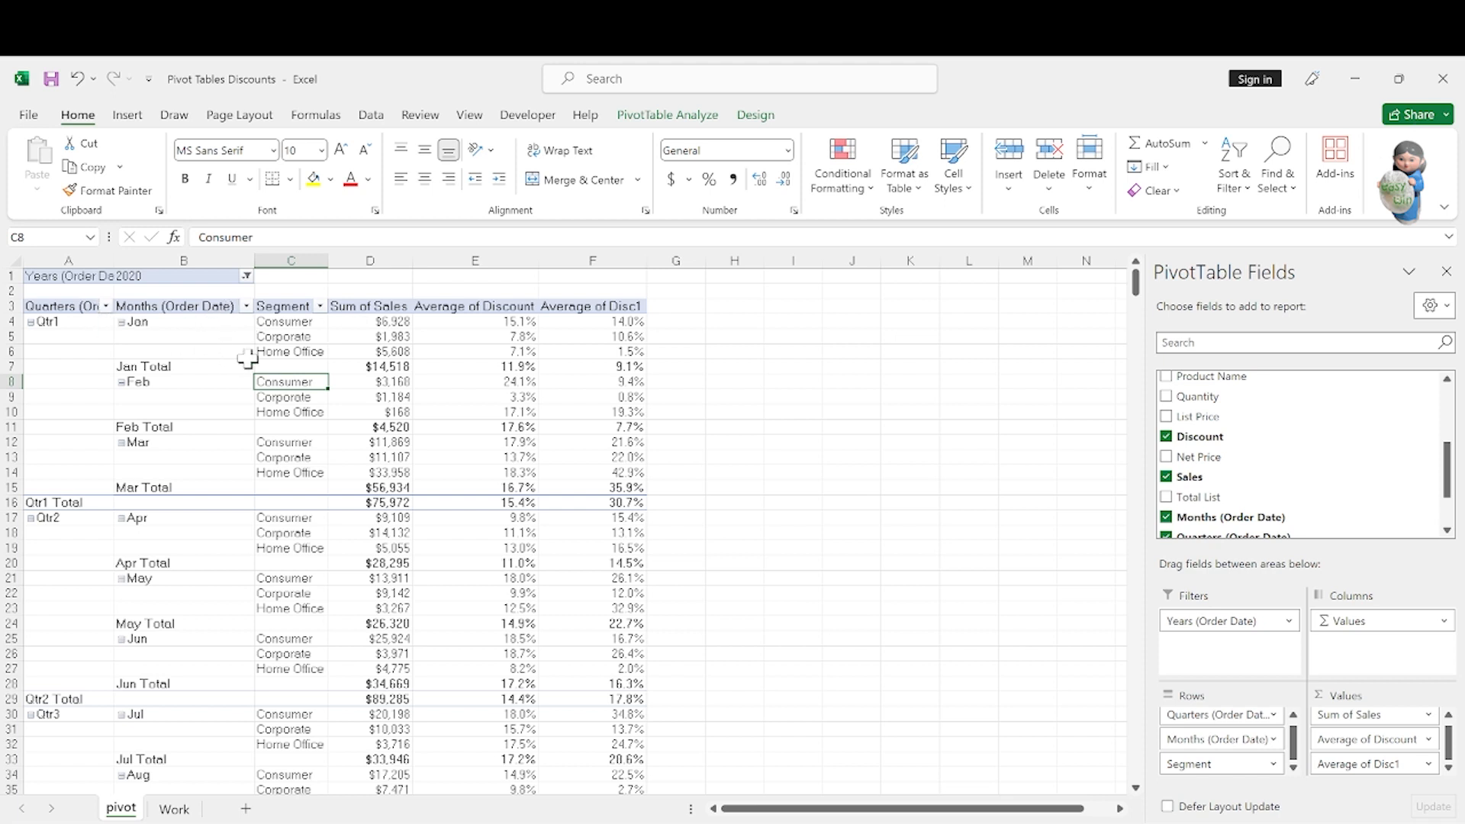
{"action": "left_click", "coordinate": [245, 305]}
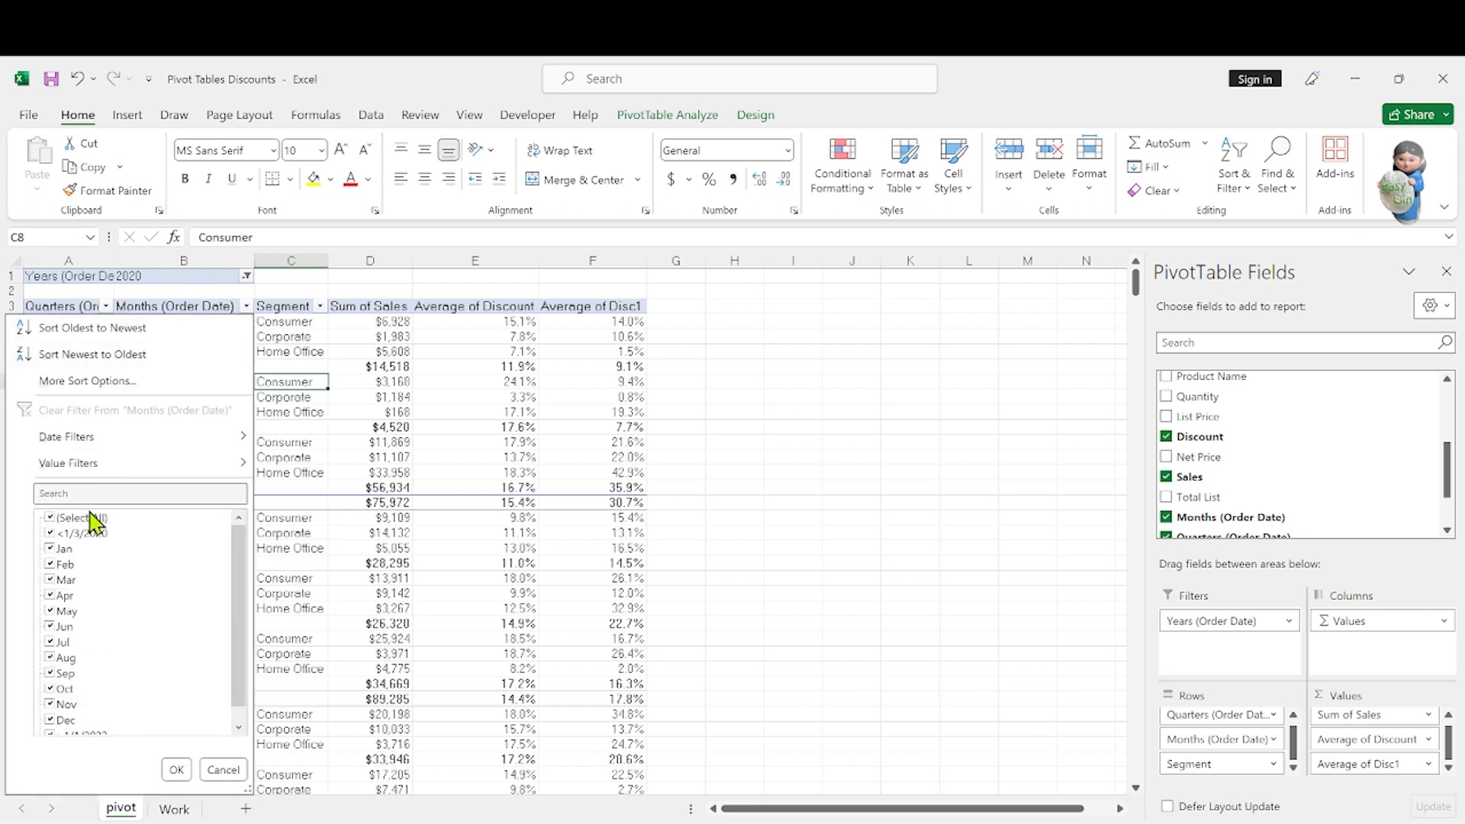
{"action": "left_click", "coordinate": [60, 533]}
{"action": "left_click", "coordinate": [51, 519]}
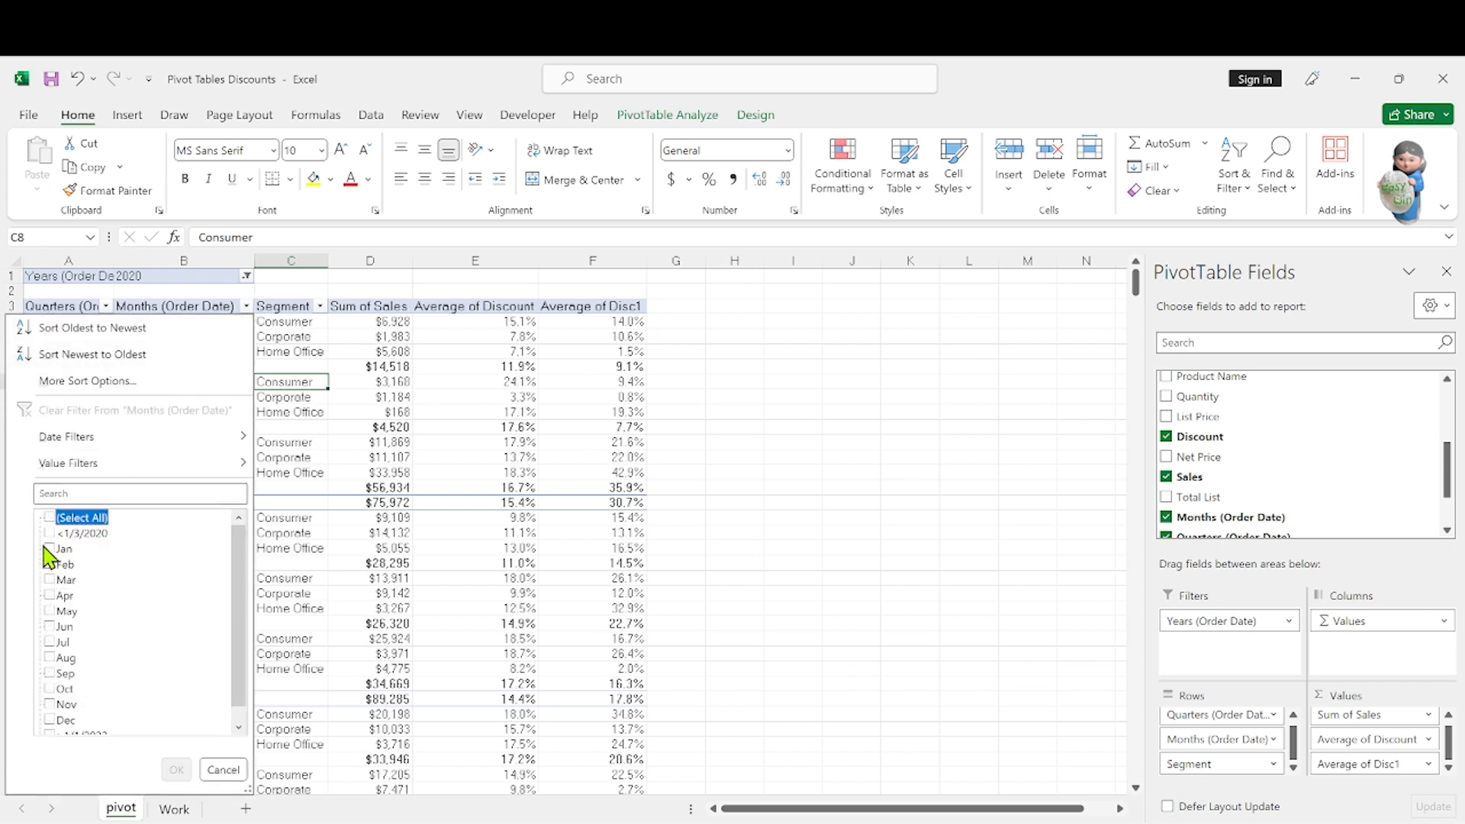
{"action": "left_click", "coordinate": [49, 549]}
{"action": "left_click", "coordinate": [177, 769]}
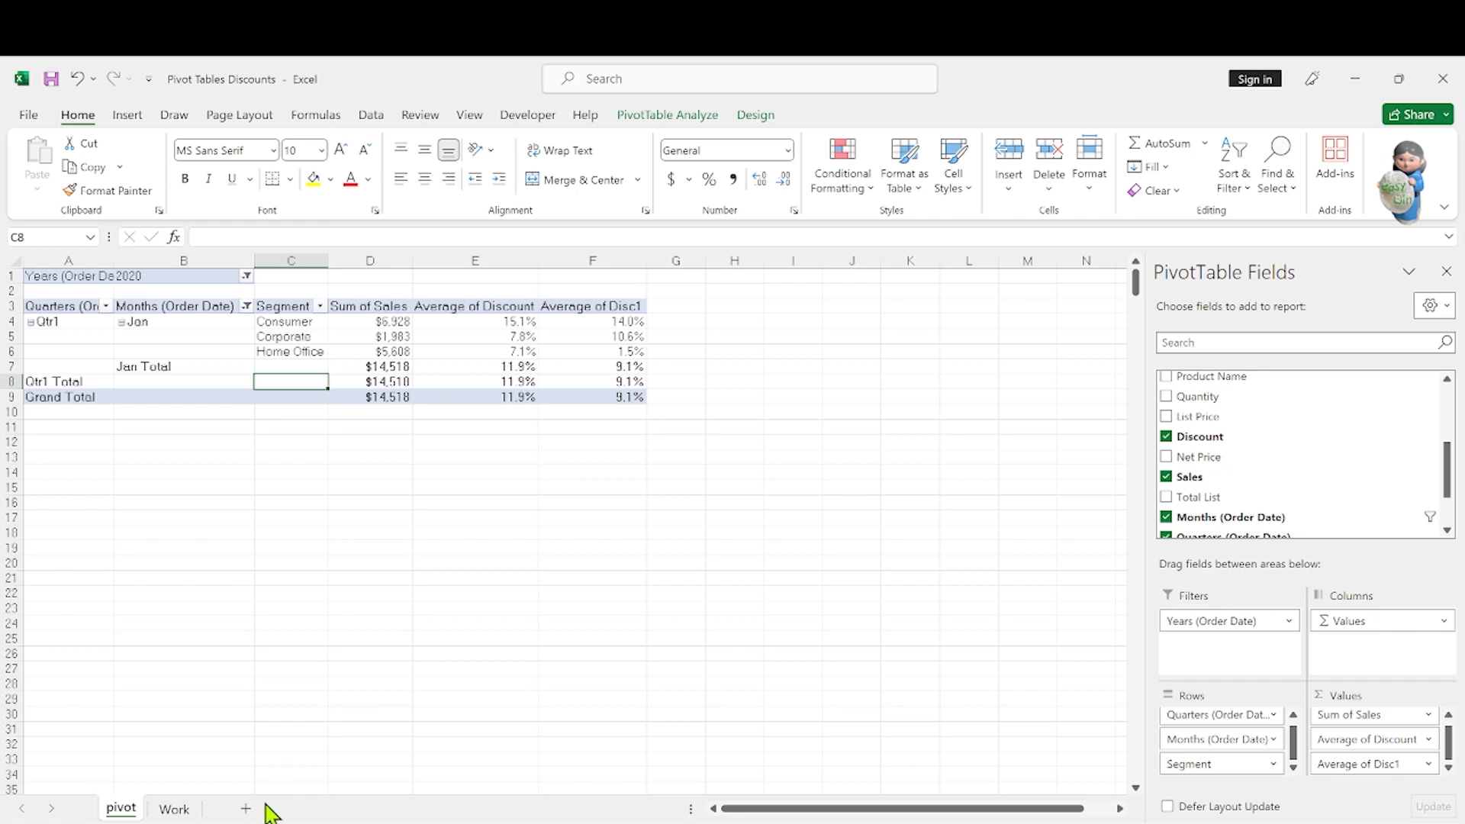
- Filter the Order Date column of the Work sheet to January 2020 only
{"action": "left_click", "coordinate": [175, 809]}
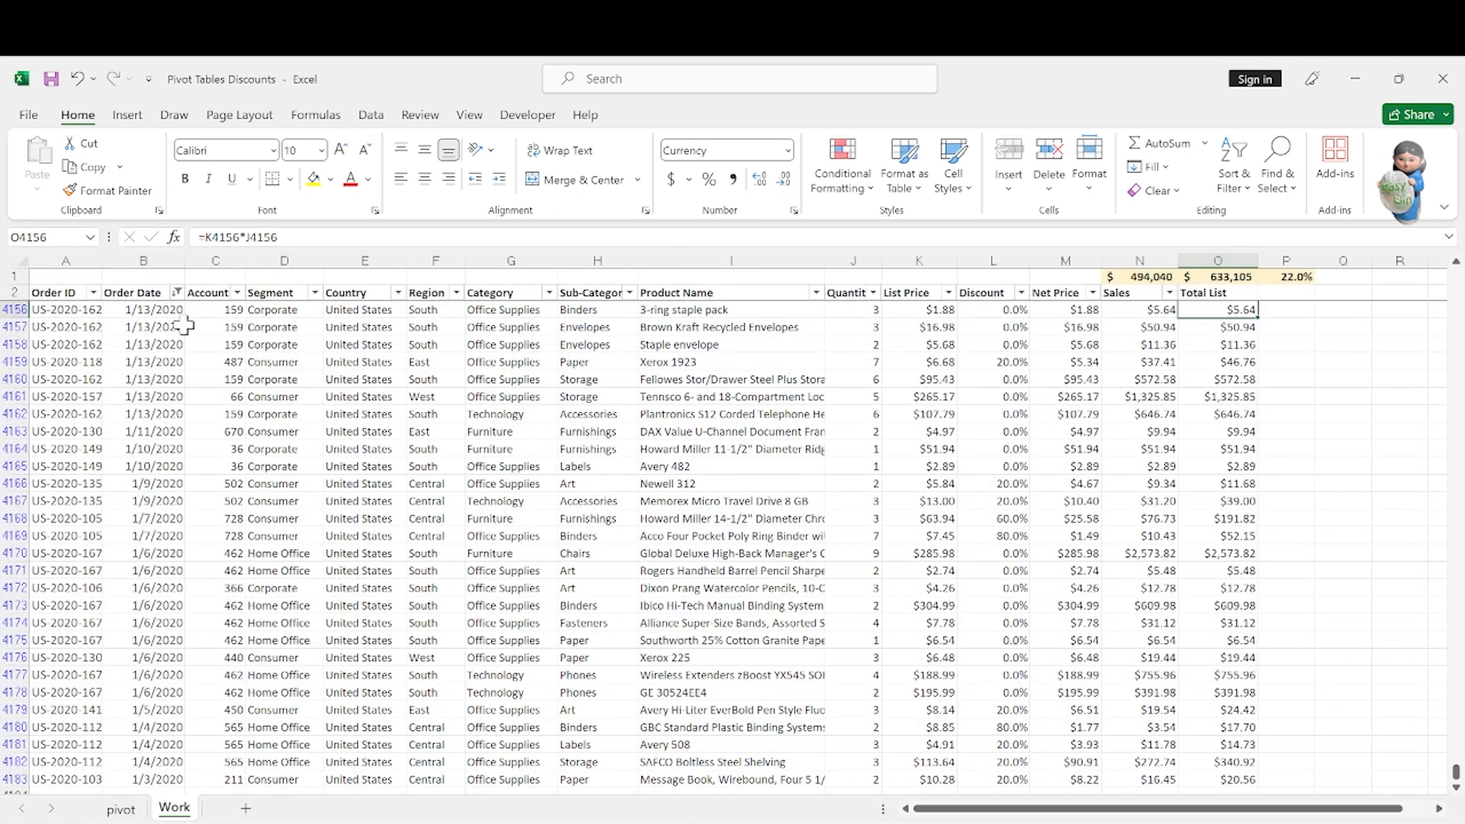
{"action": "left_click", "coordinate": [178, 293]}
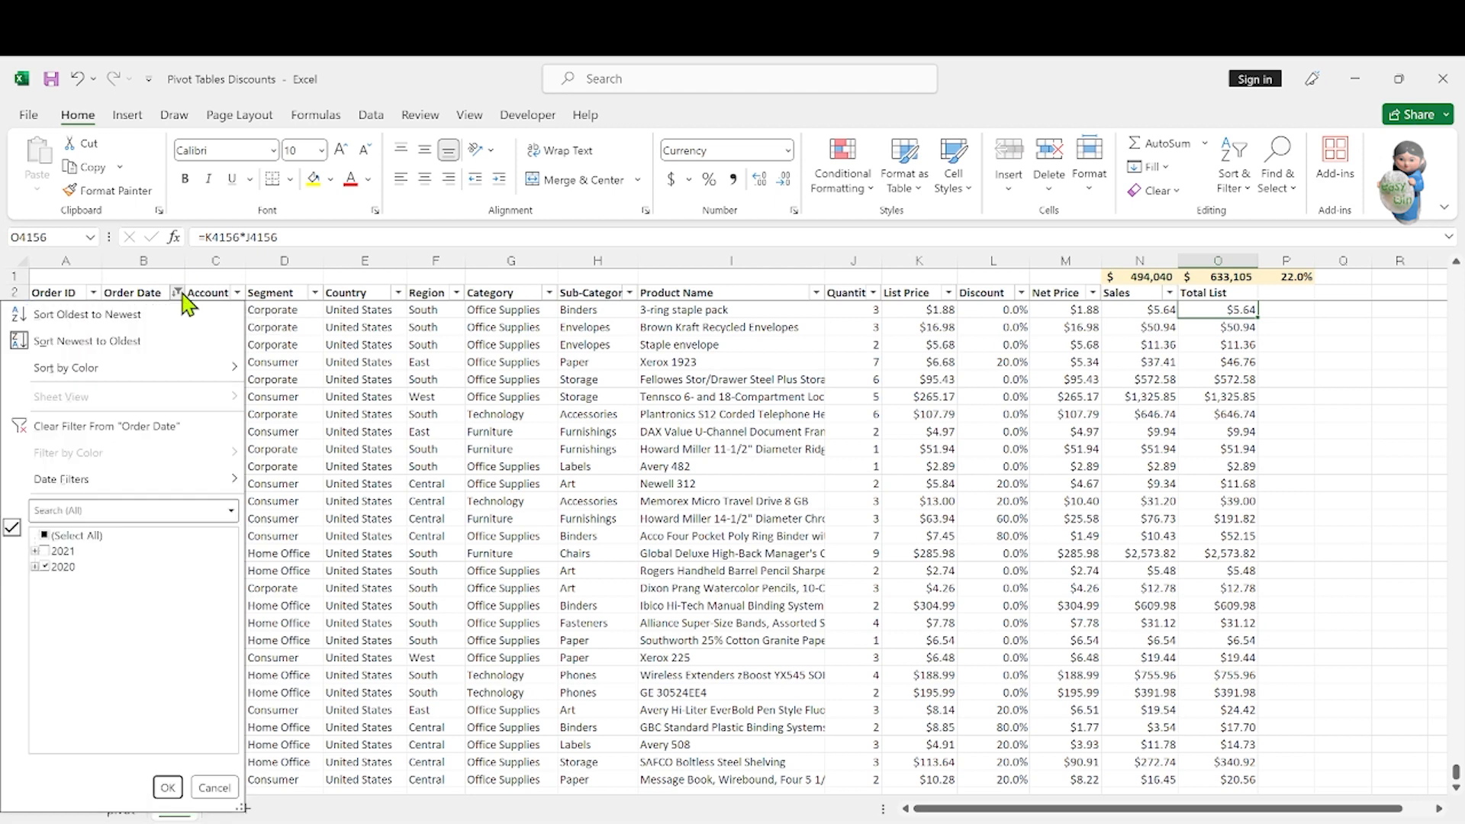
{"action": "left_click", "coordinate": [36, 567]}
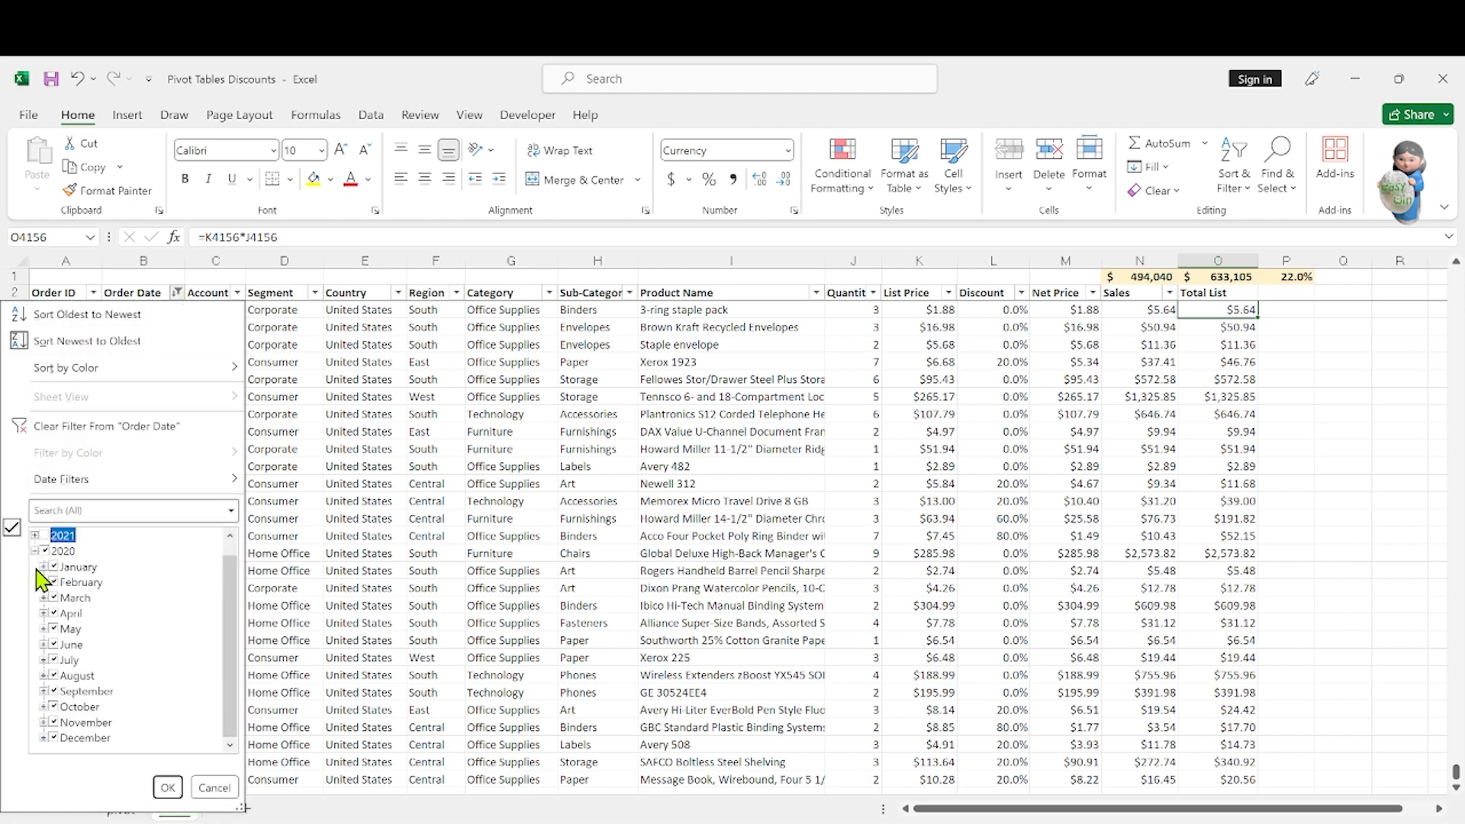
{"action": "left_click", "coordinate": [45, 550]}
{"action": "left_click", "coordinate": [43, 534]}
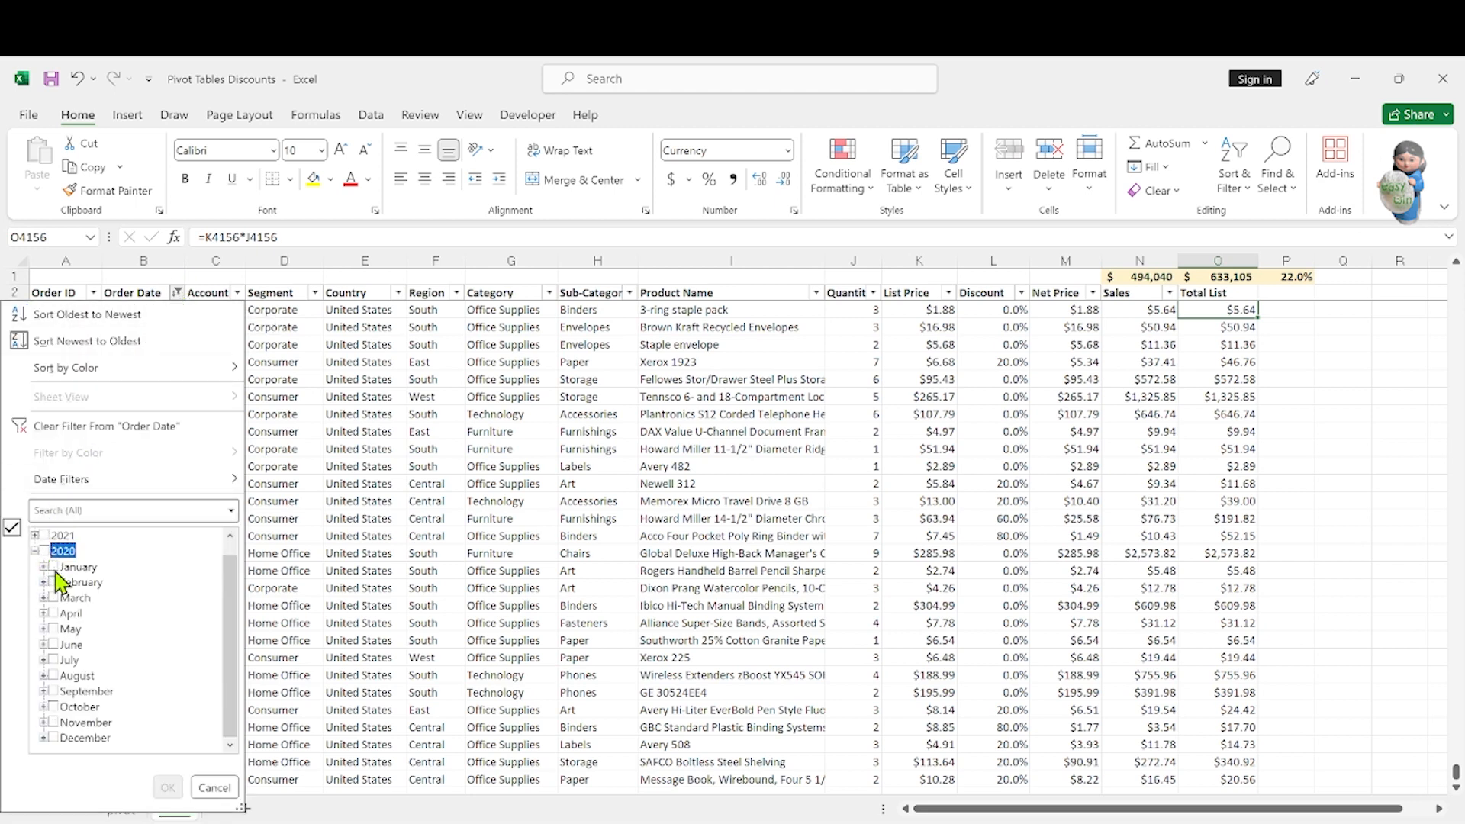
{"action": "left_click", "coordinate": [53, 566]}
{"action": "left_click", "coordinate": [167, 787]}
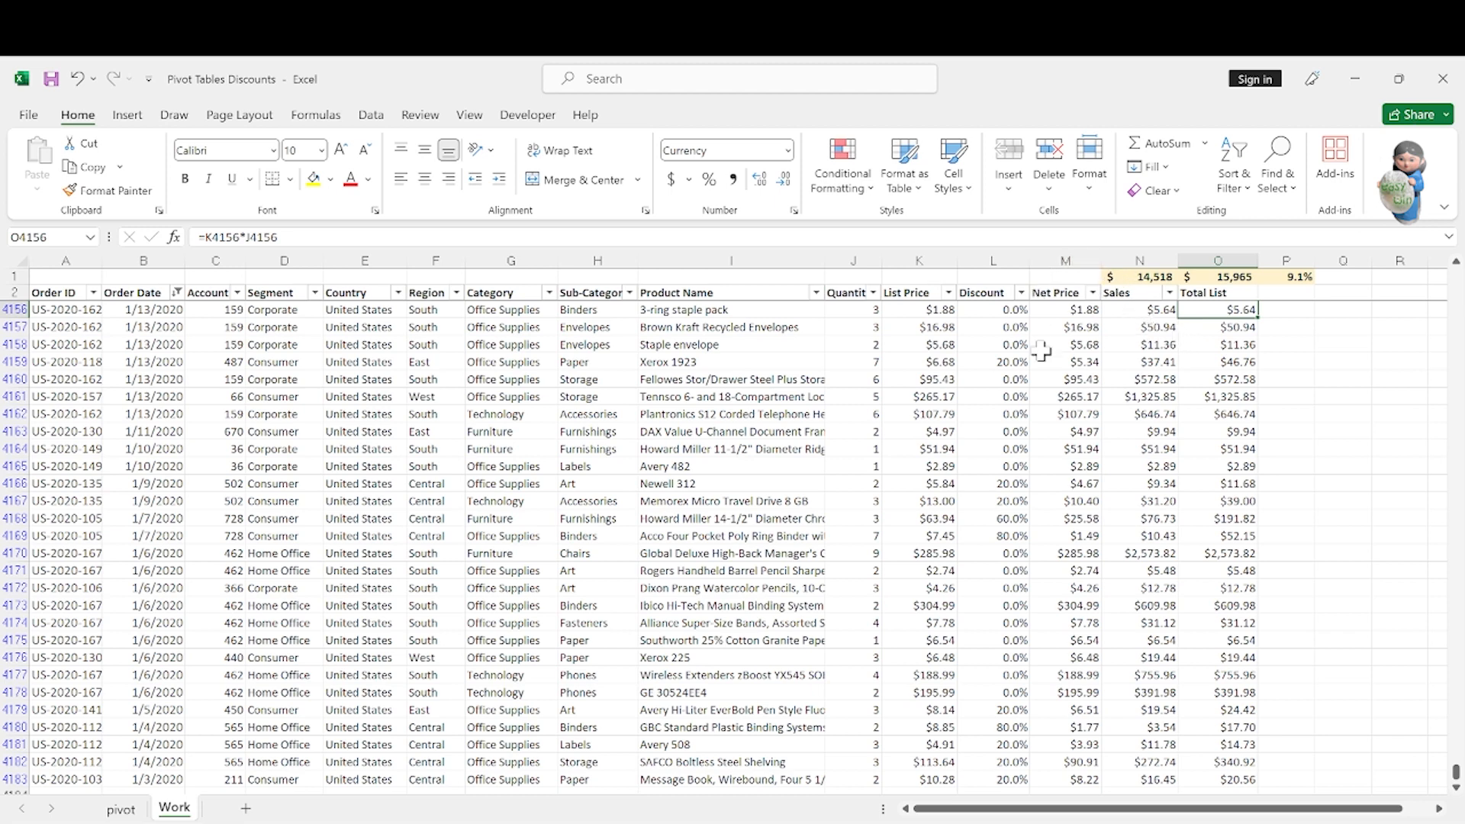
- Compare the Work sheet's Discount column and overall discount with the PivotTable's January discount averages, ending on the pivot sheet
{"action": "left_click", "coordinate": [1004, 255]}
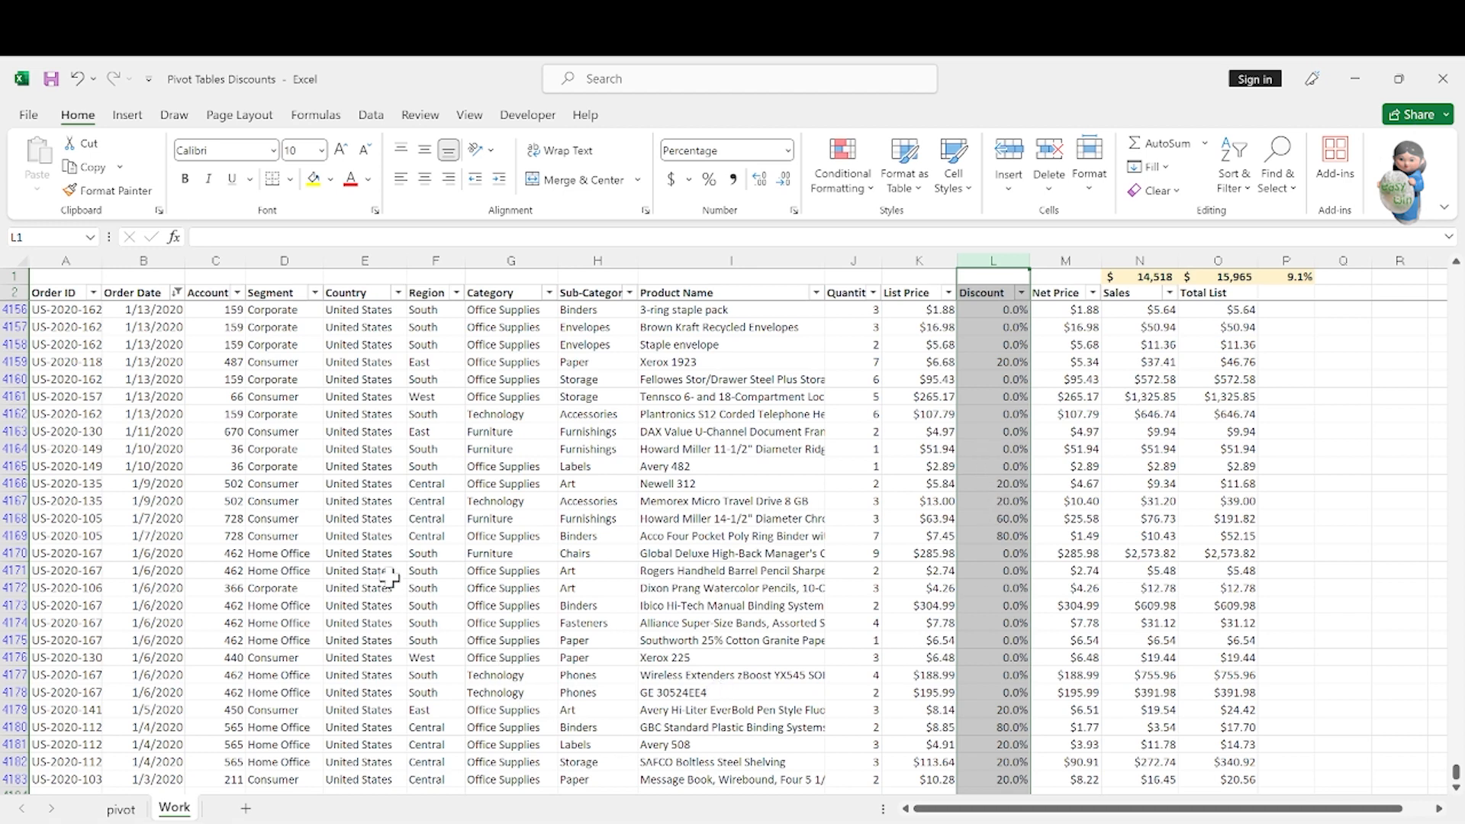
{"action": "left_click", "coordinate": [120, 810]}
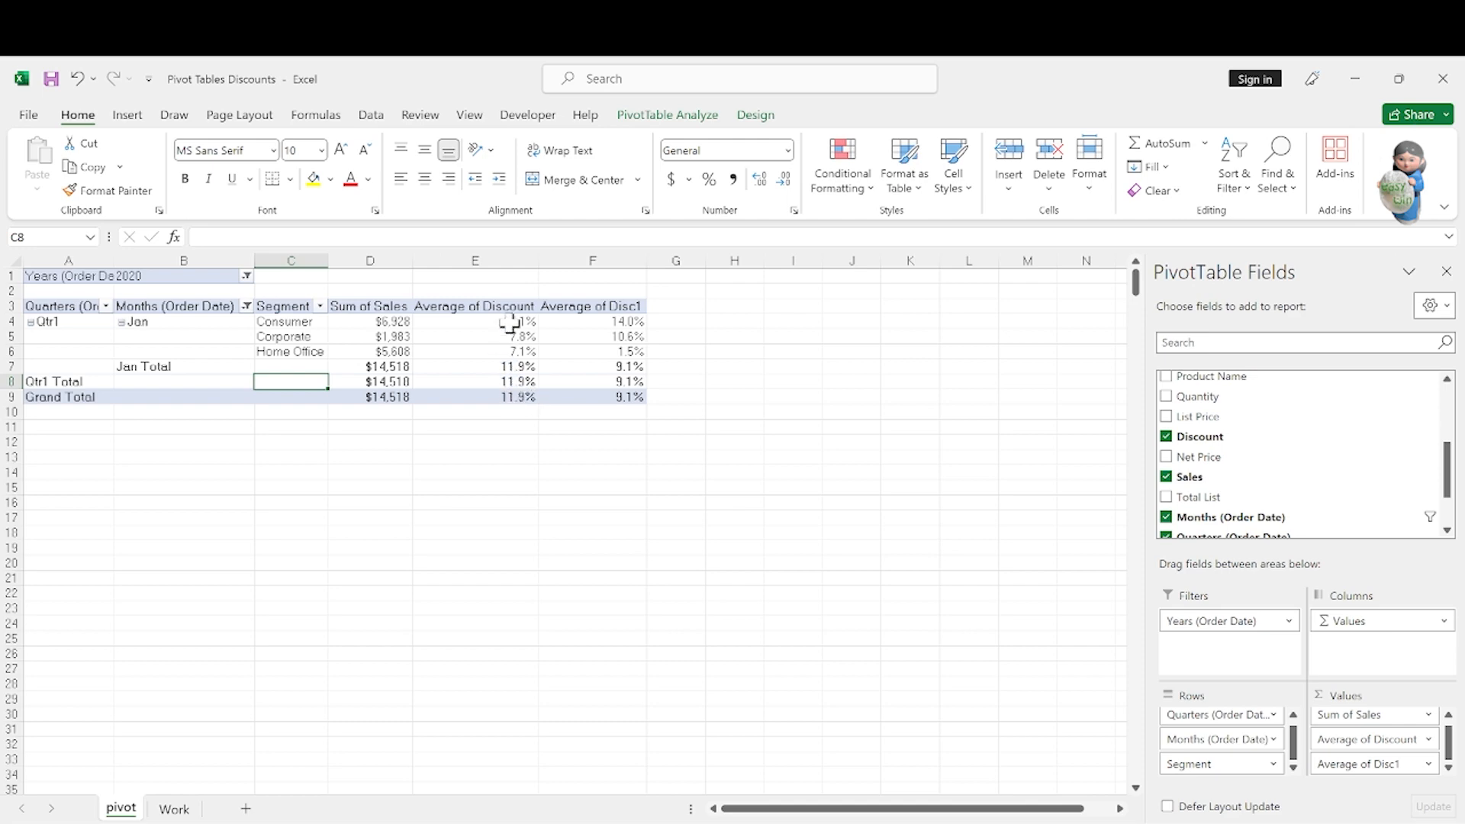
{"action": "left_click", "coordinate": [177, 810]}
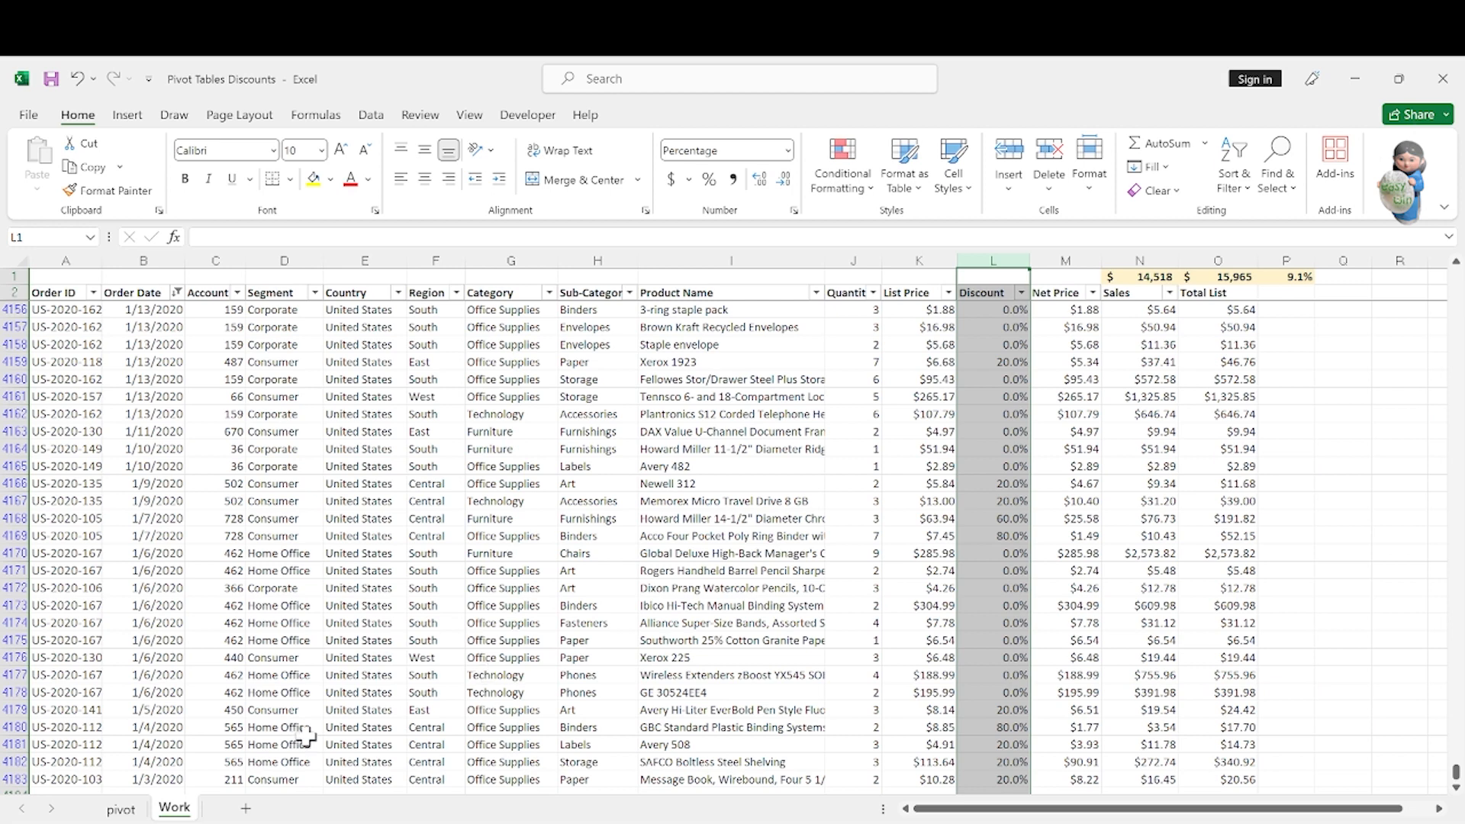
{"action": "left_click", "coordinate": [122, 810]}
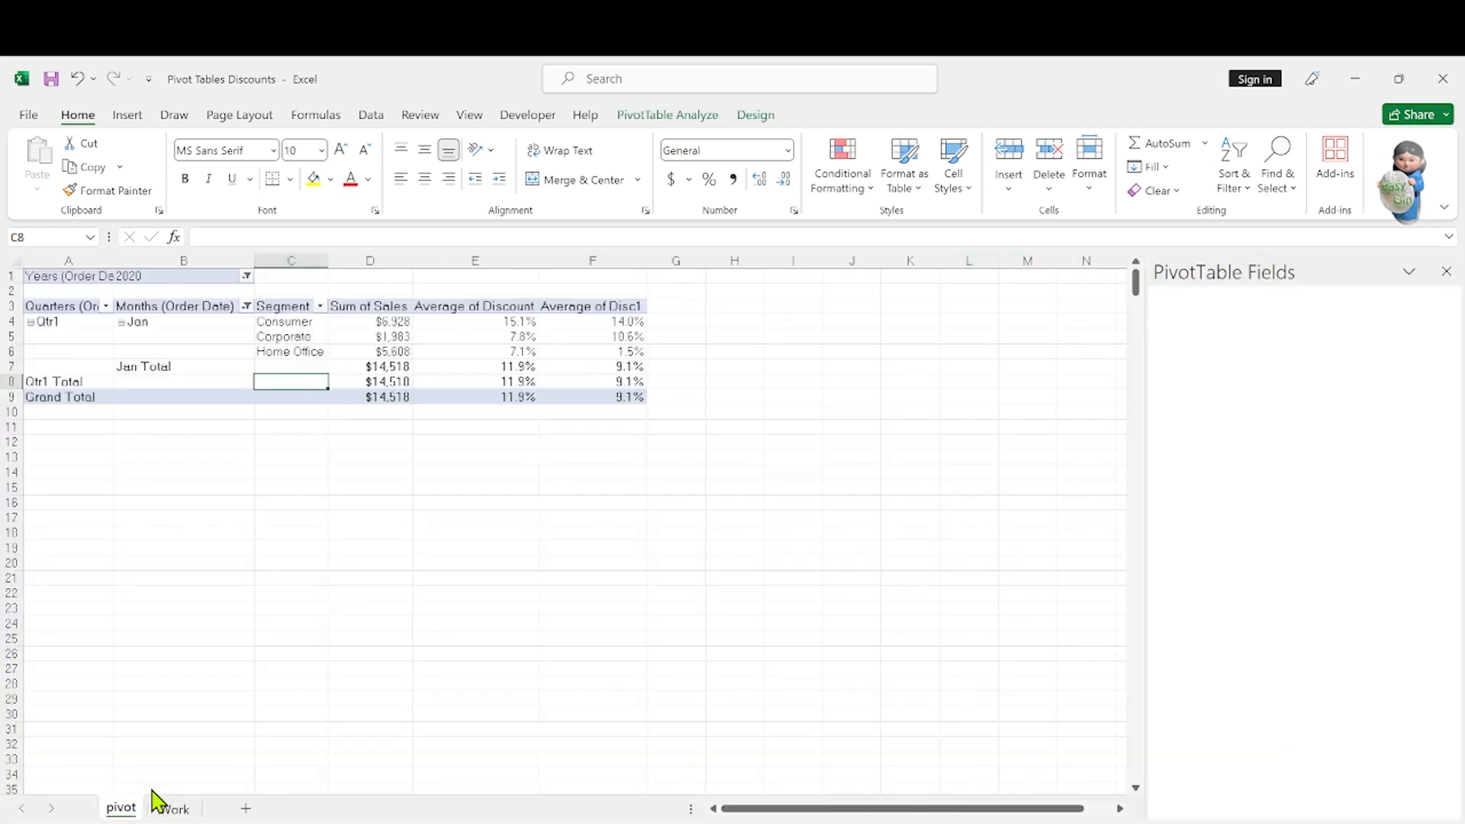